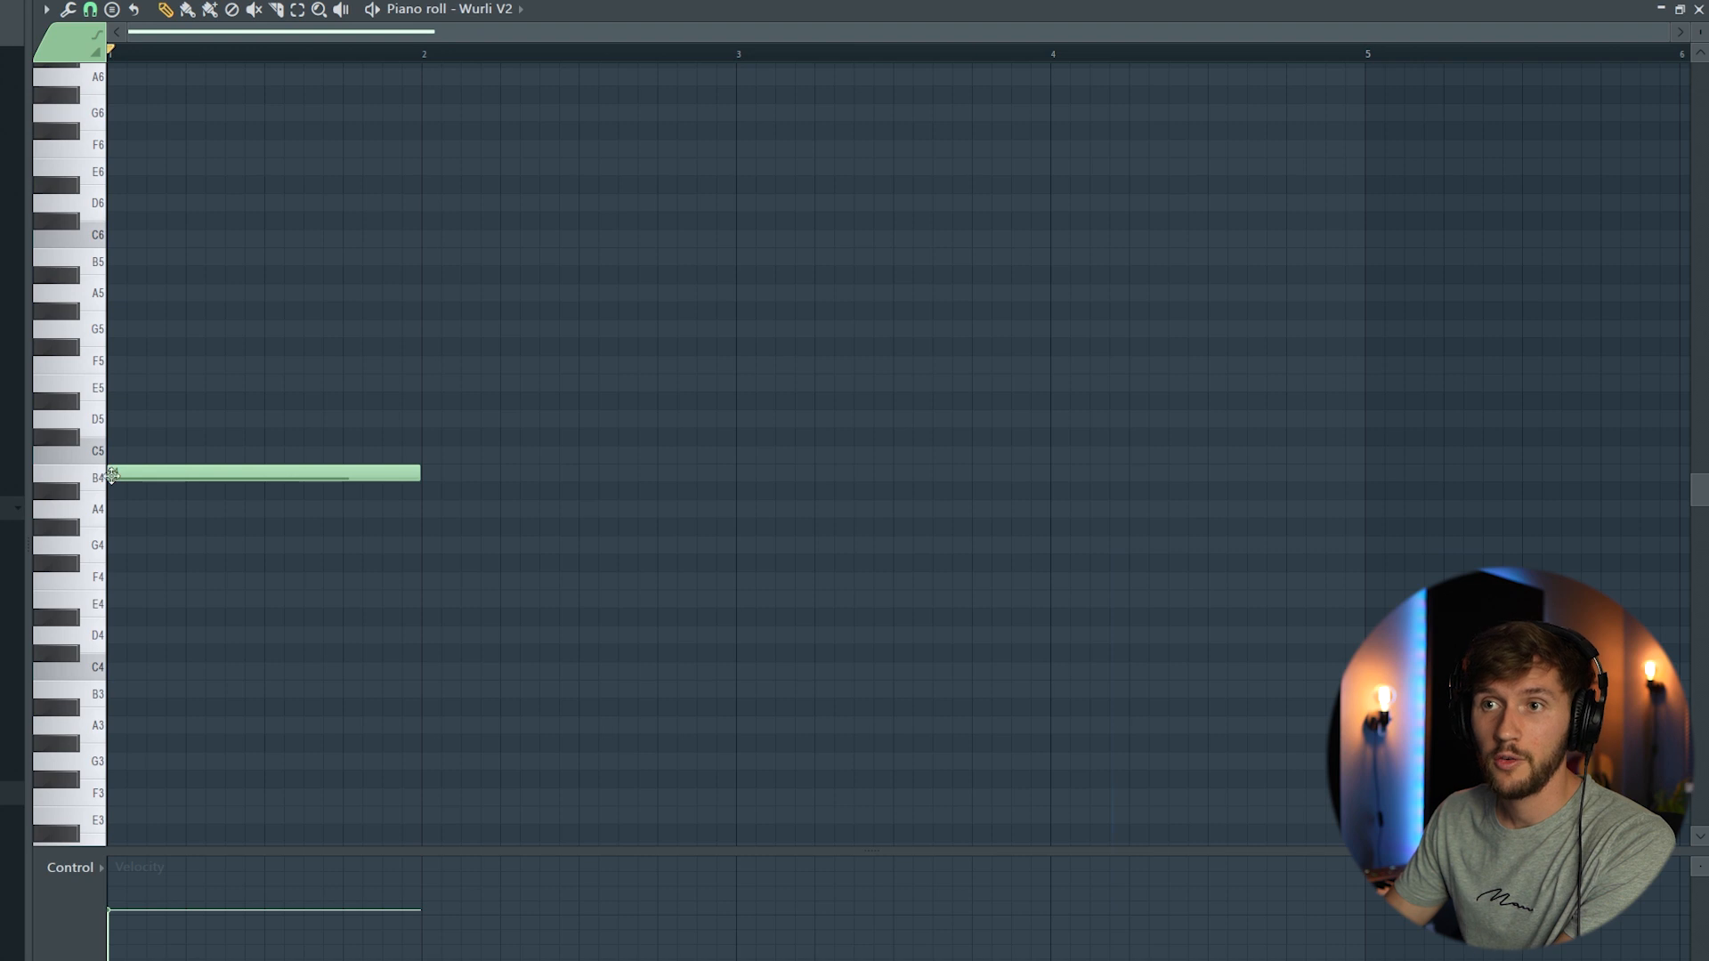
- Add one-bar notes C#5 in bar 2, B4 in bar 3 and C#5 in bar 4, and play the pattern
left_click(426, 436)
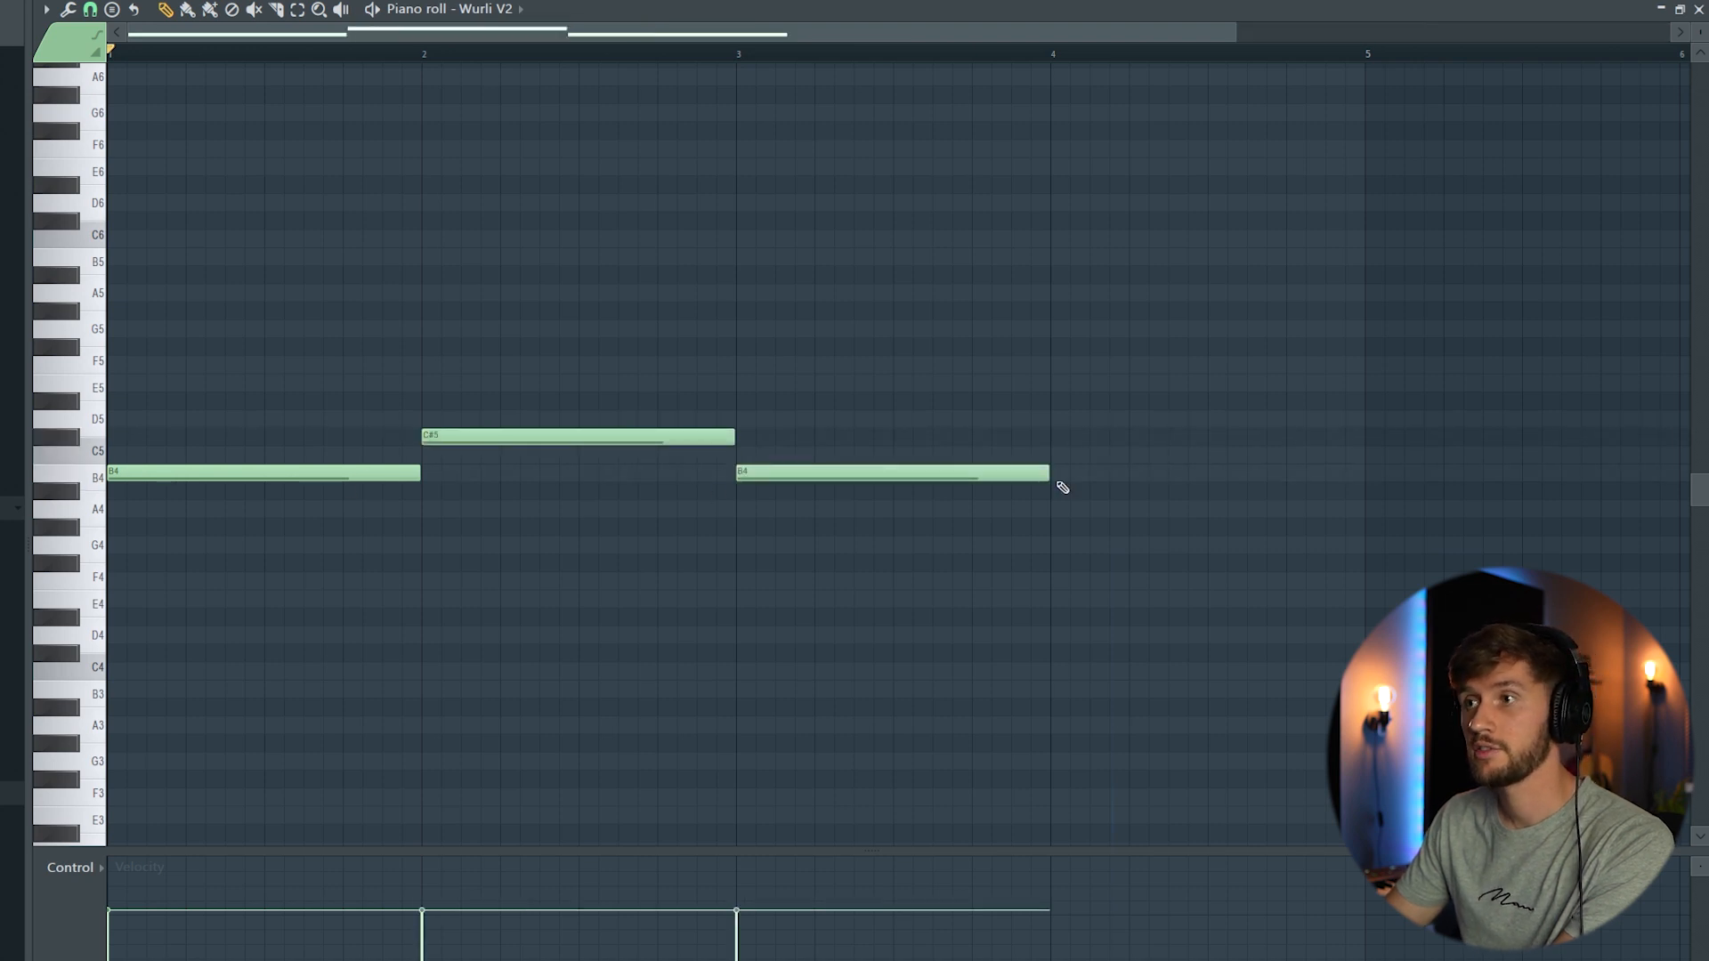
key("space")
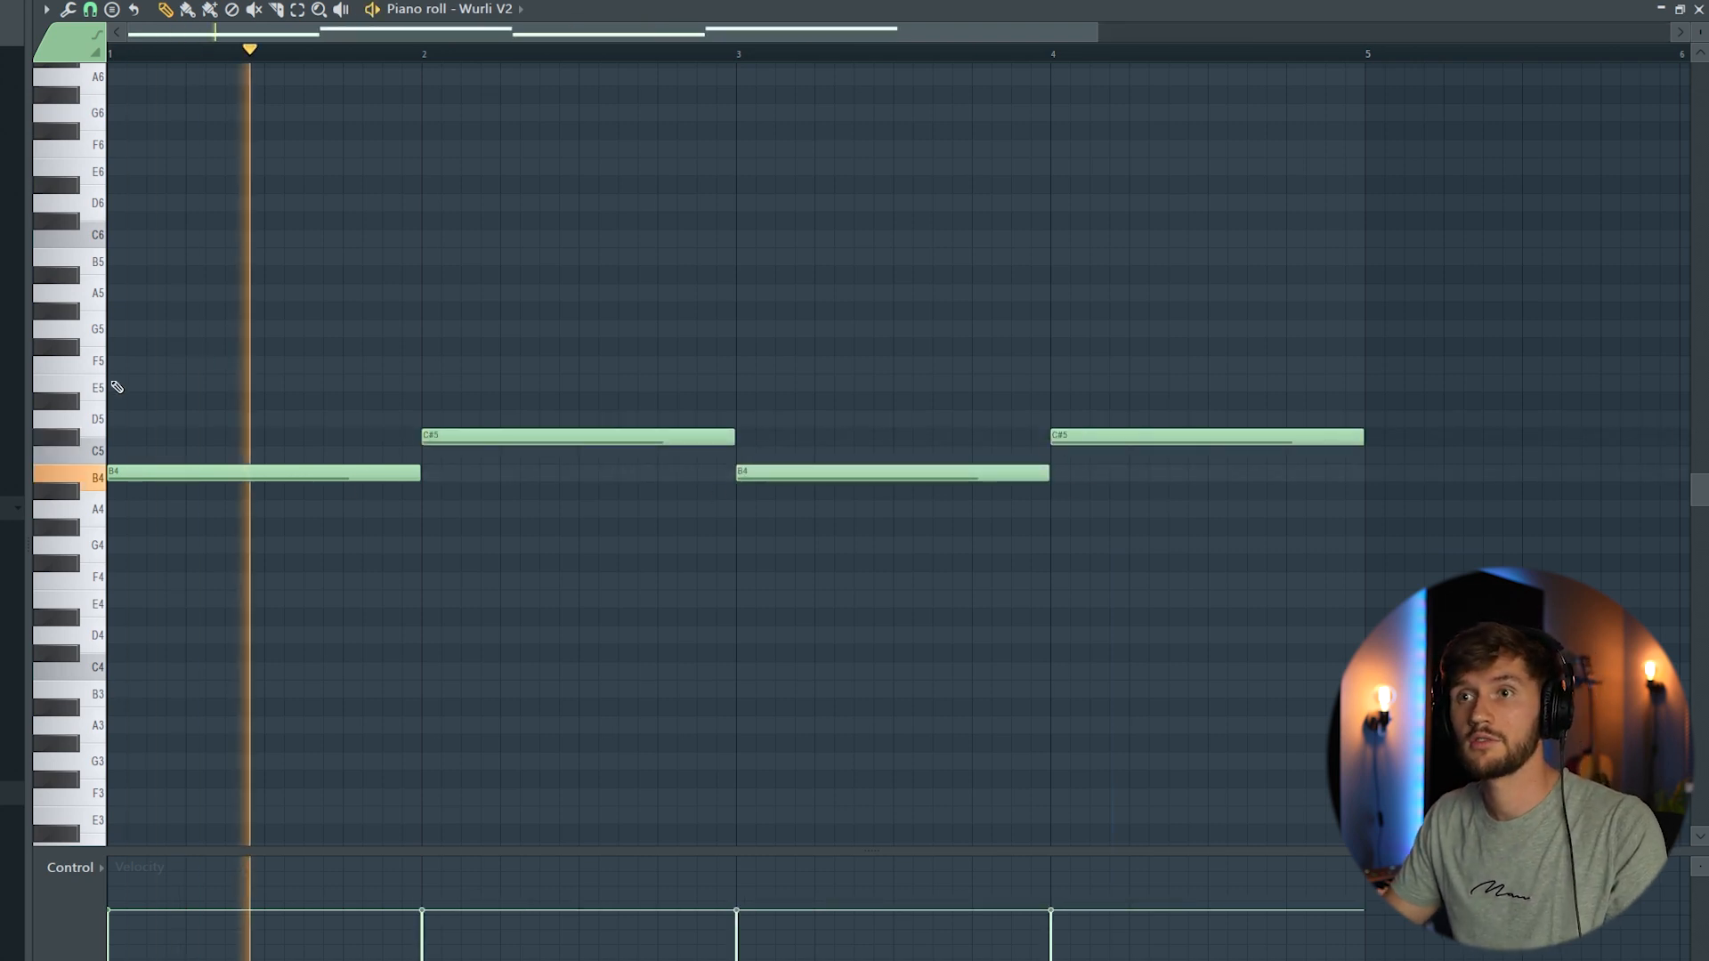
key("space")
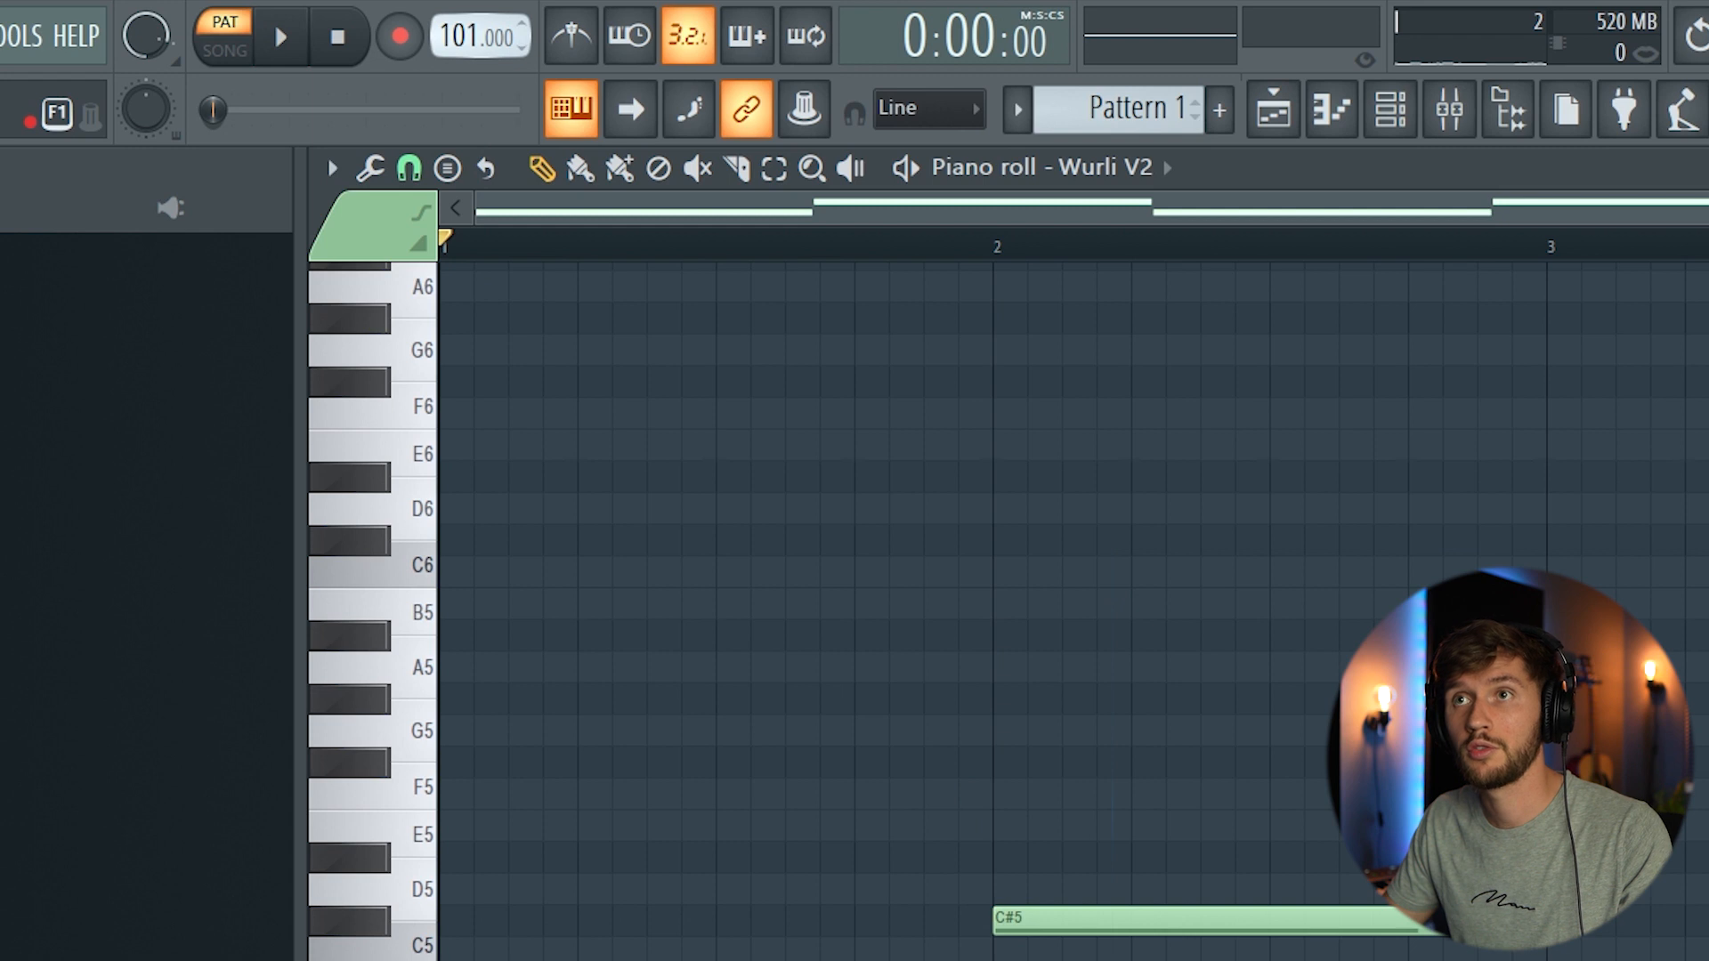
- Duplicate all four notes down to F#4 and G#4 beneath the originals, and play the two-note chords
key("ctrl+a")
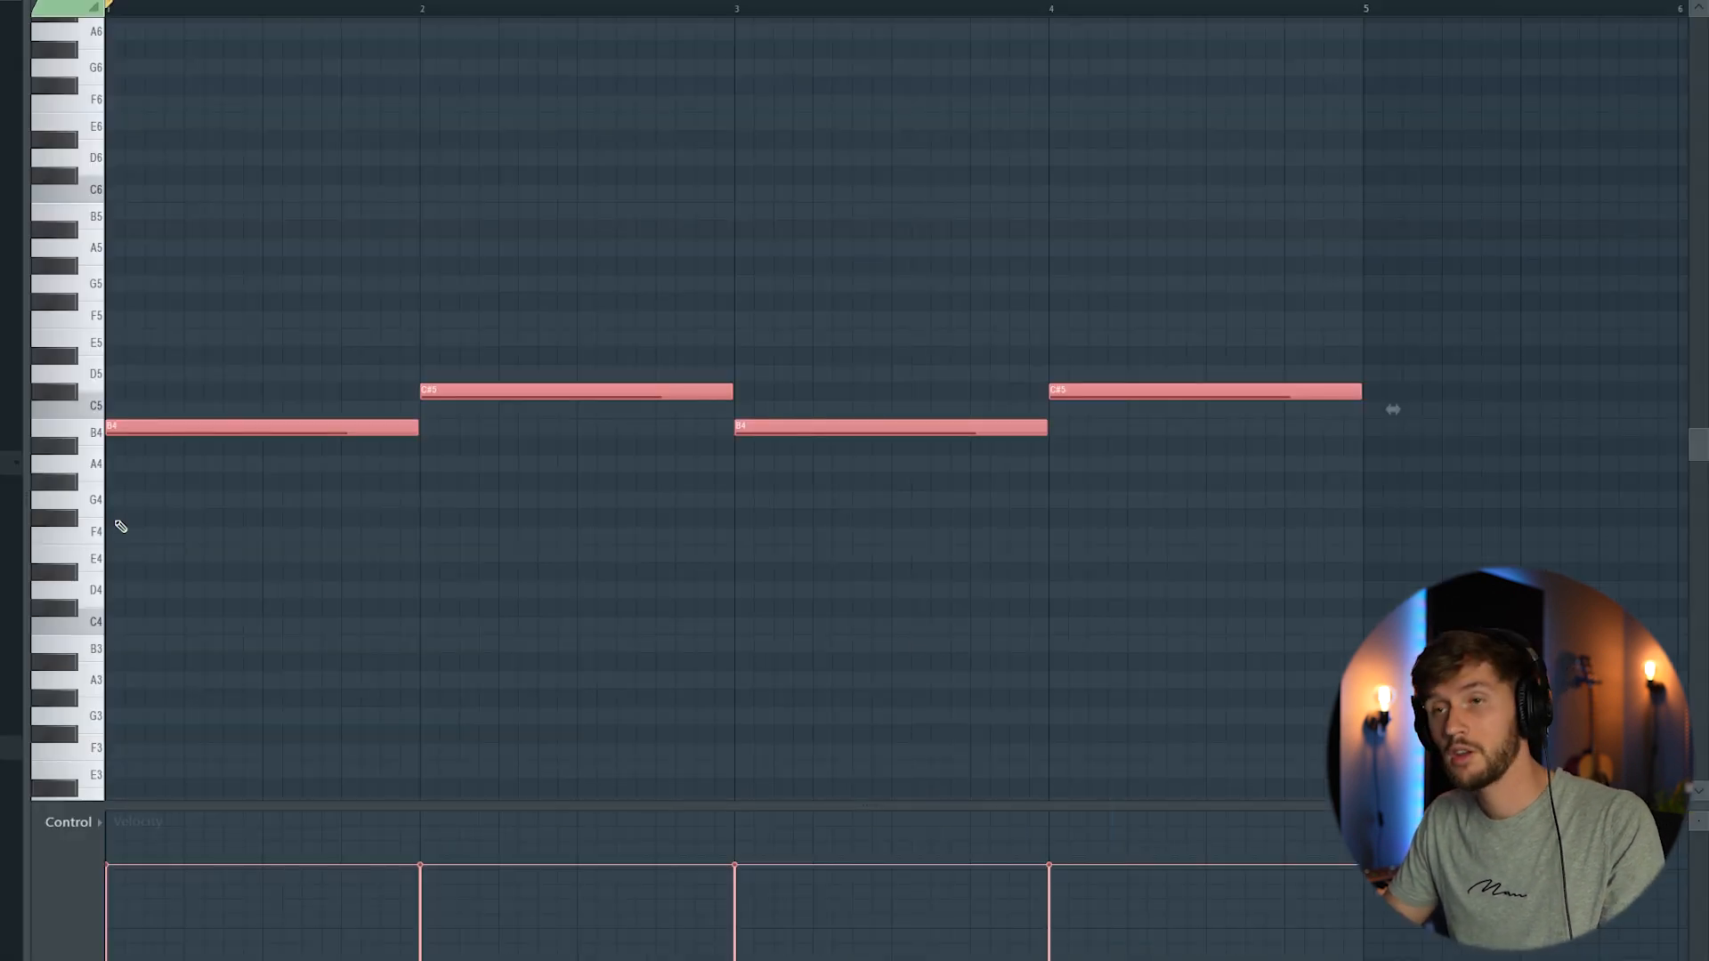
left_click_drag(185, 425, 60, 530)
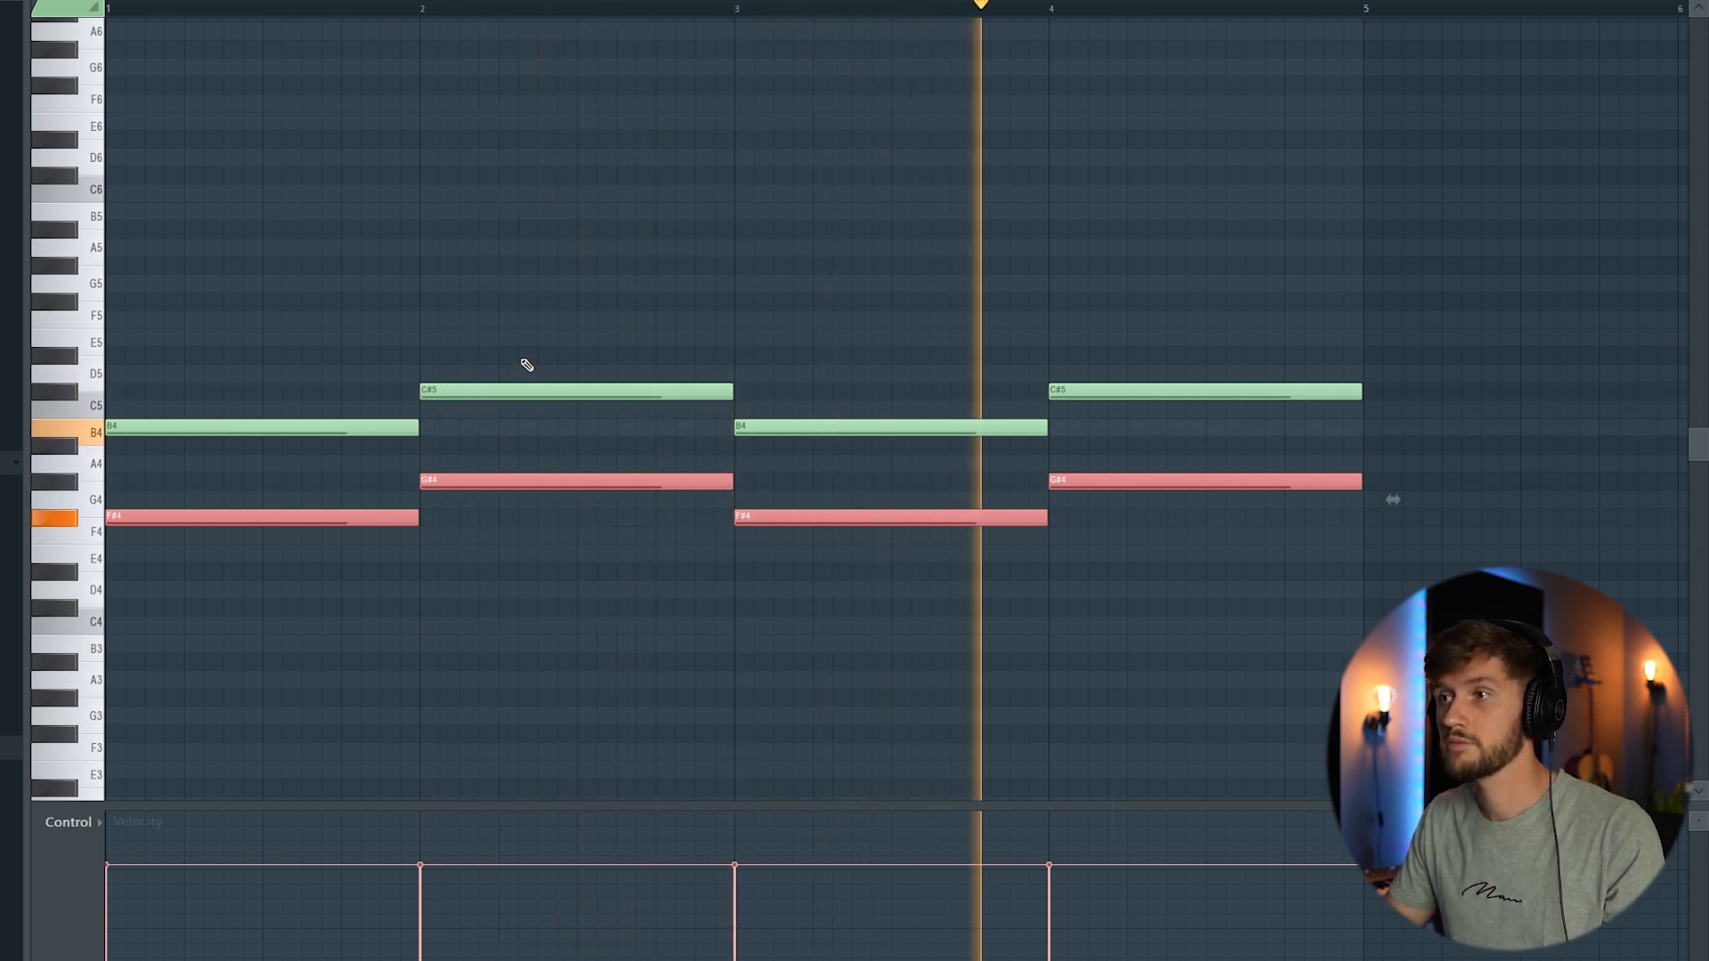
key("space")
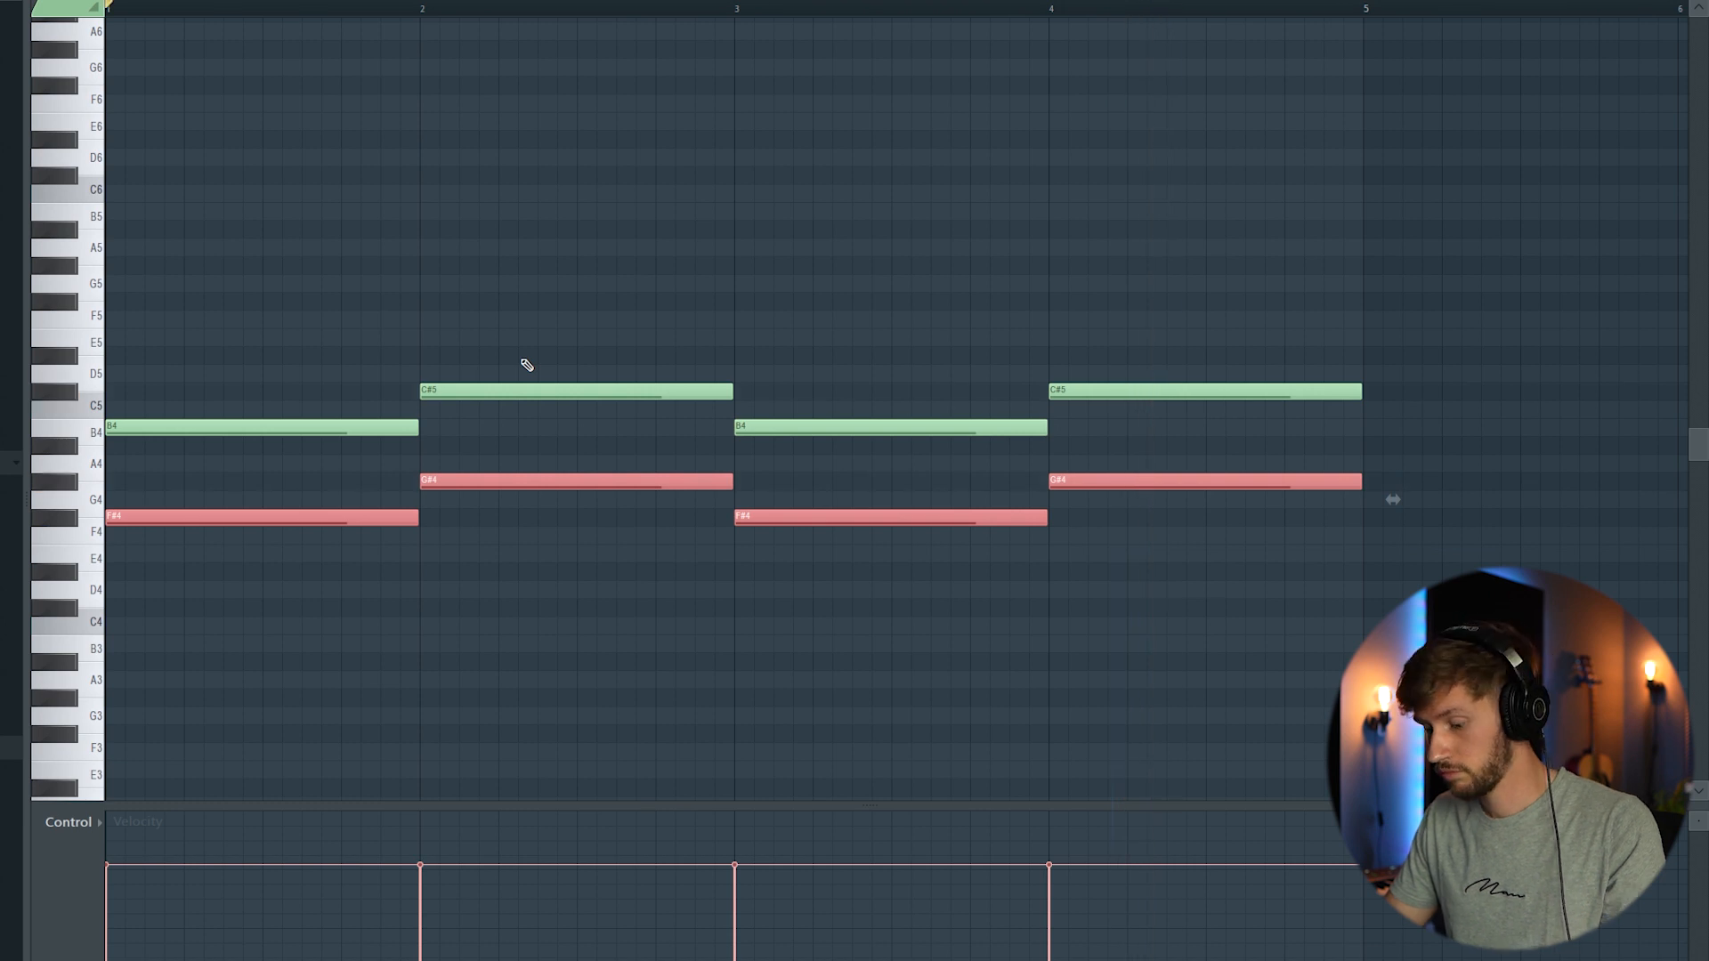
- Paste another copy of the B4 and C#5 notes, raise it to D5 and E5, and play the chords
key("ctrl+v")
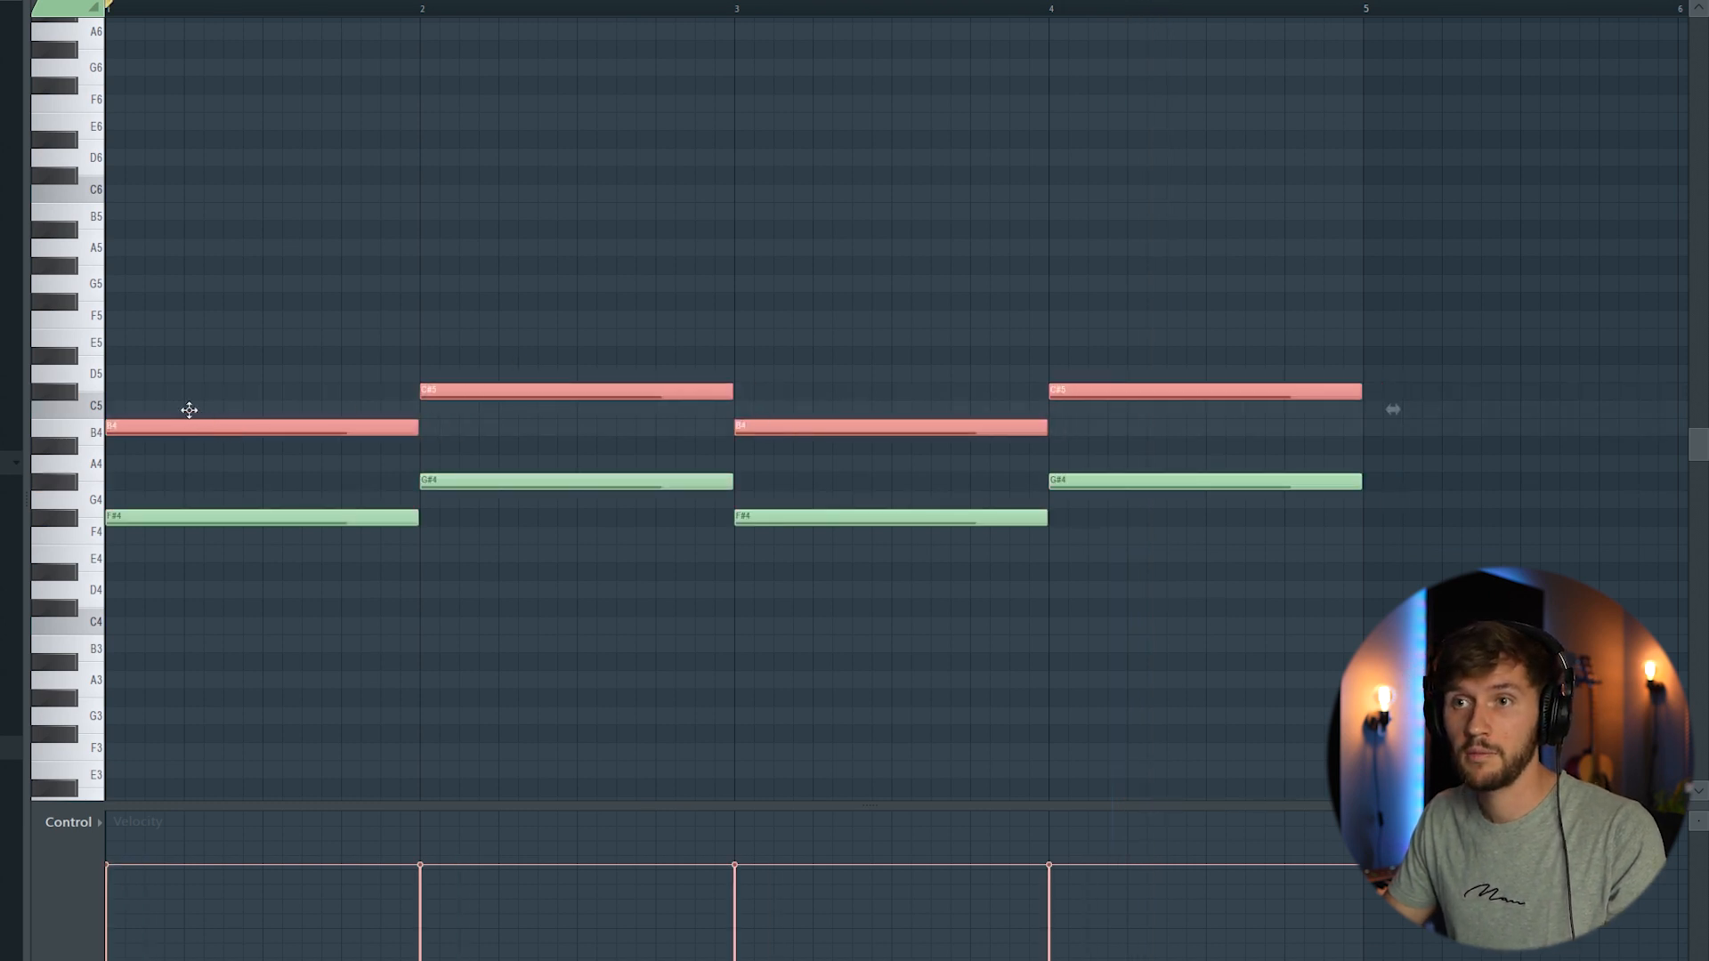
left_click_drag(188, 409, 166, 362)
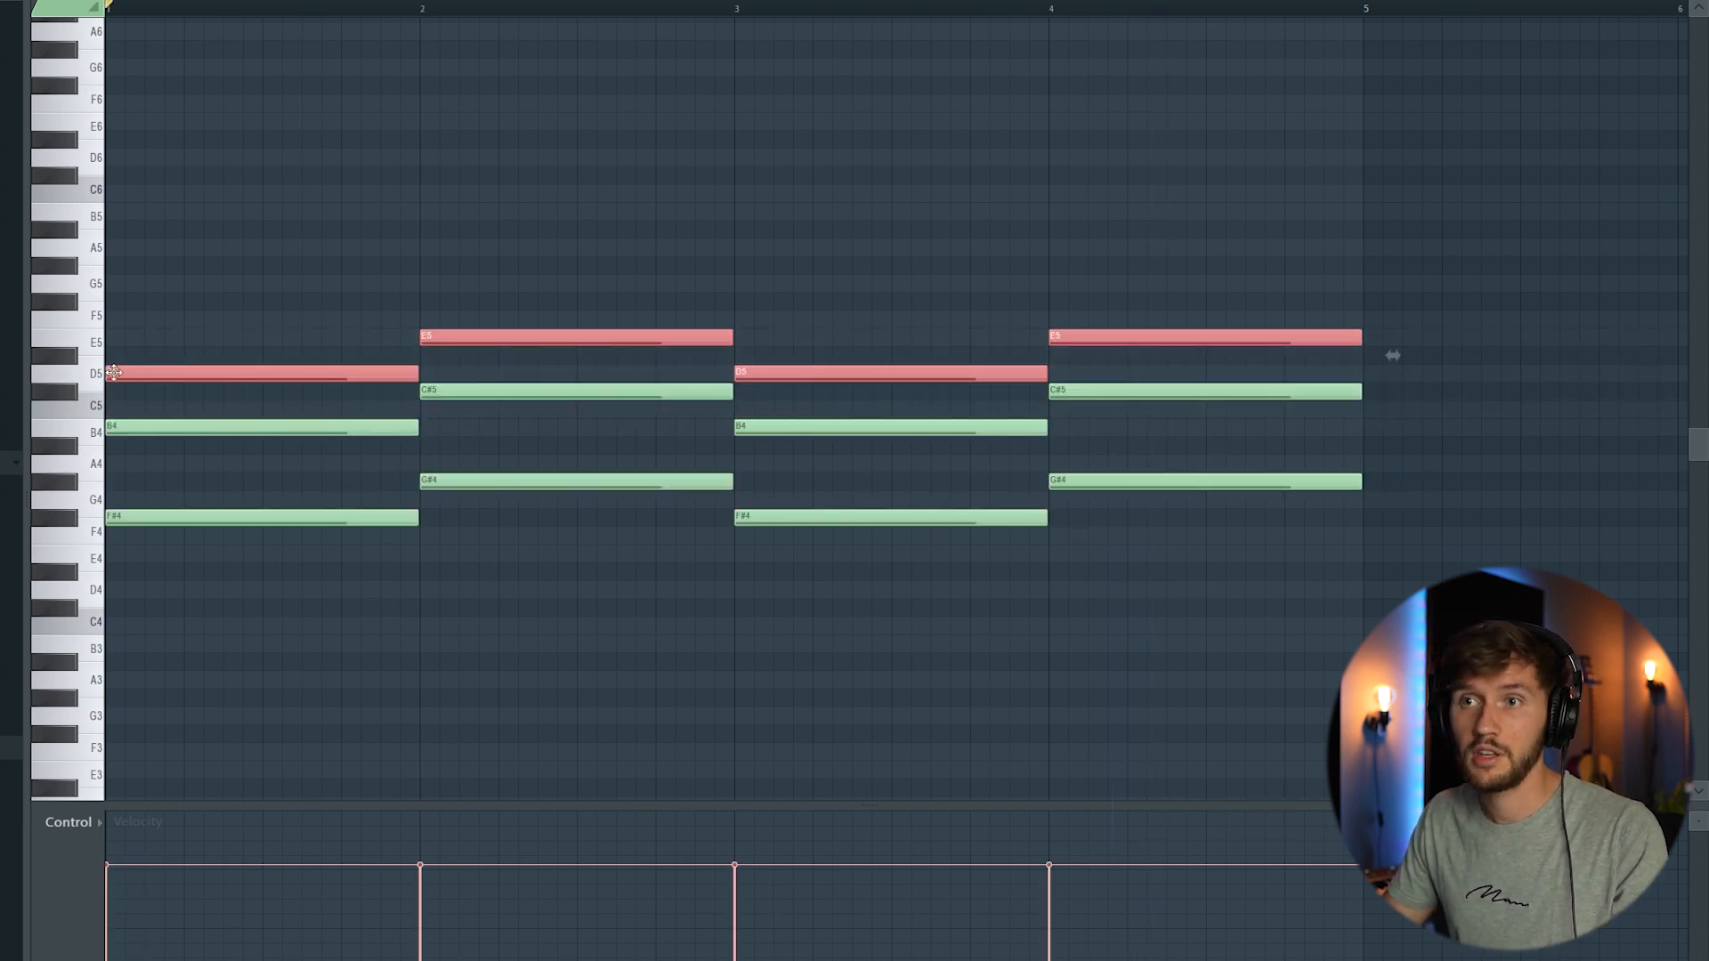
key("space")
- Add top melody notes A5 at the start of bar 1 and G#5 at bar 2, both slightly shorter than a bar, and play them
left_click(738, 229)
right_click(750, 231)
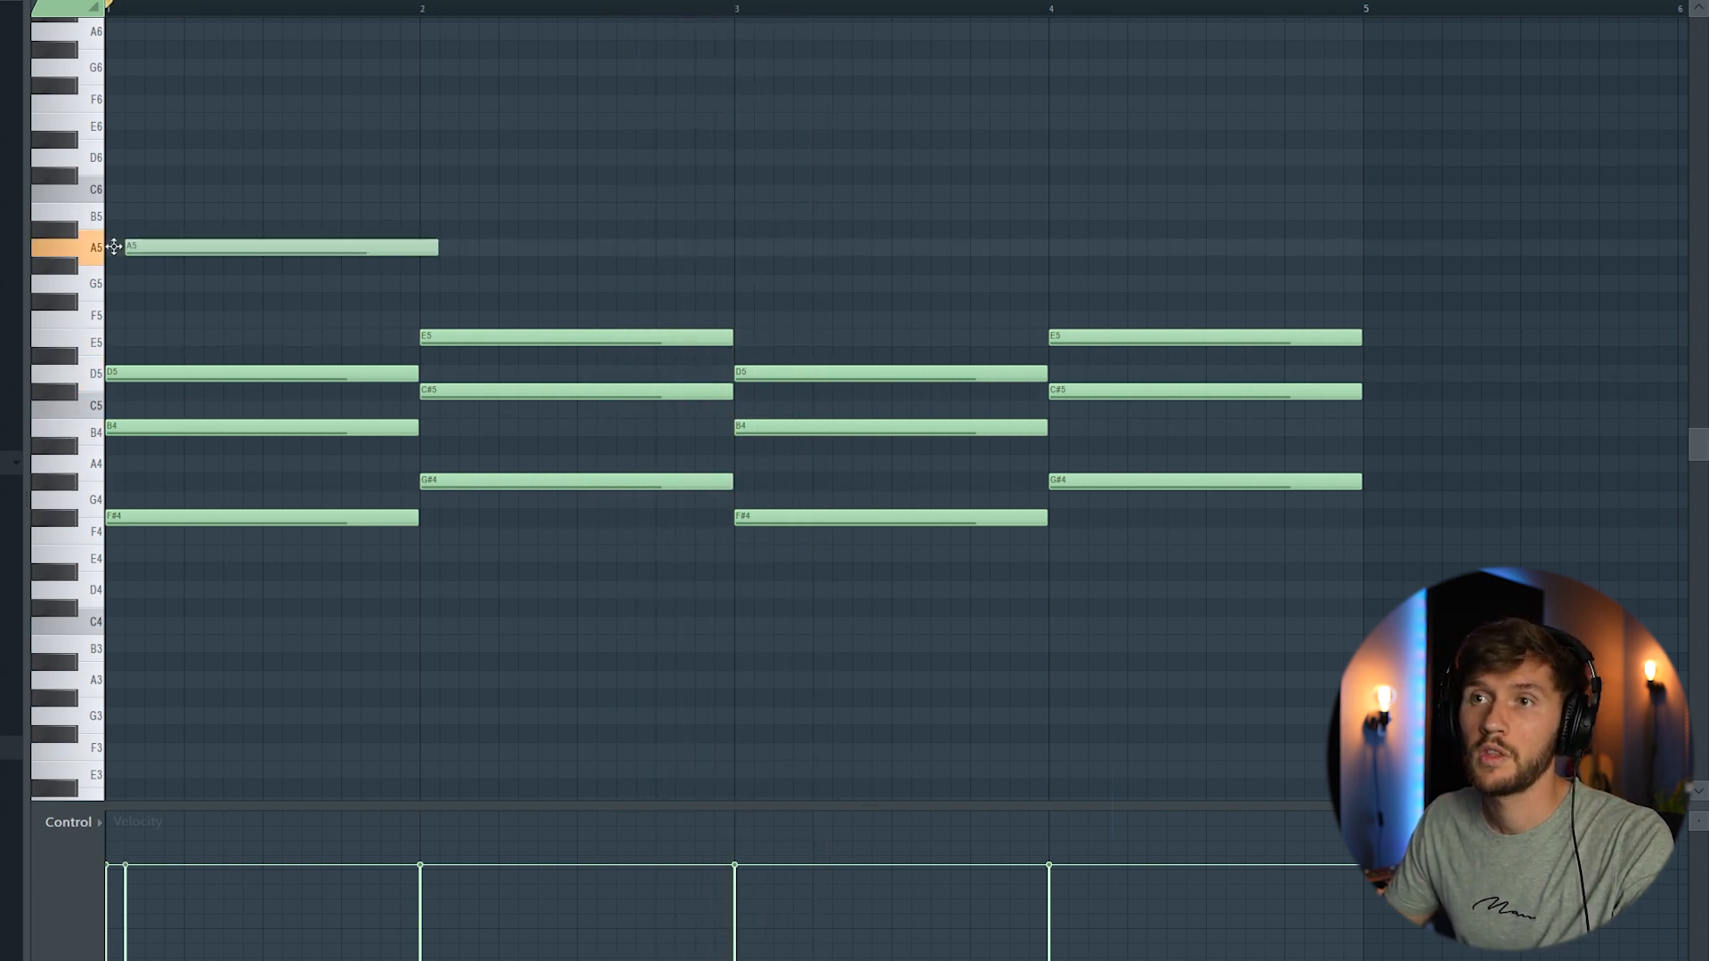
key("space")
left_click_drag(417, 247, 381, 248)
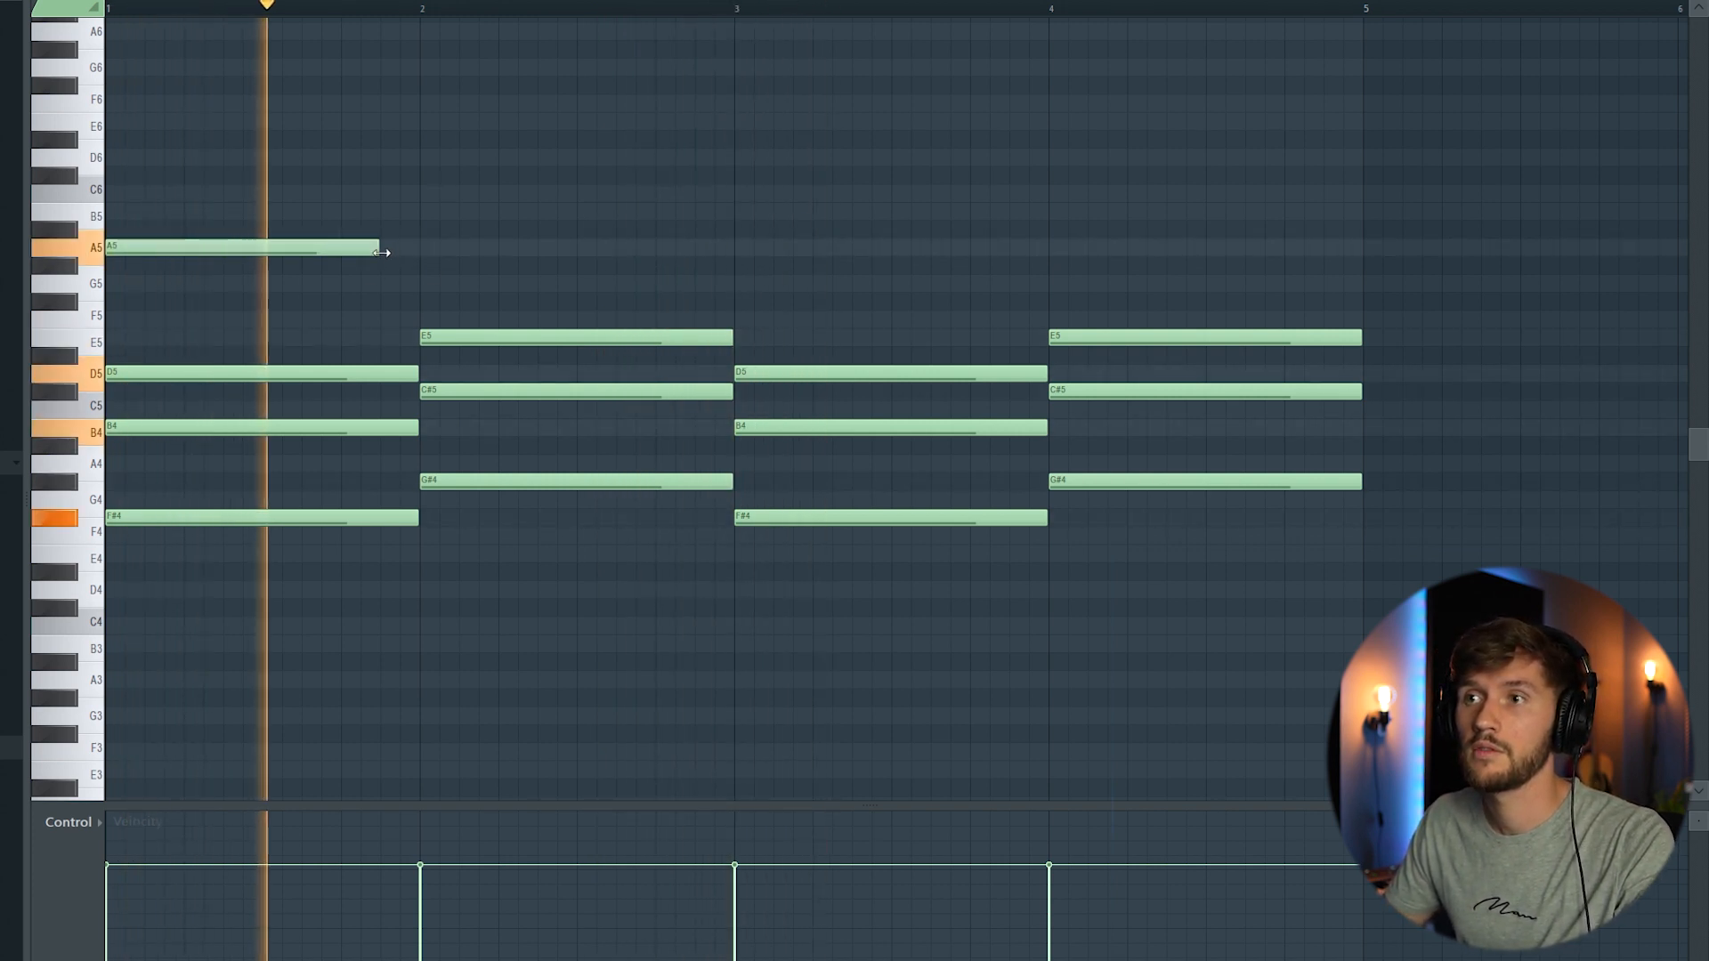
key("space")
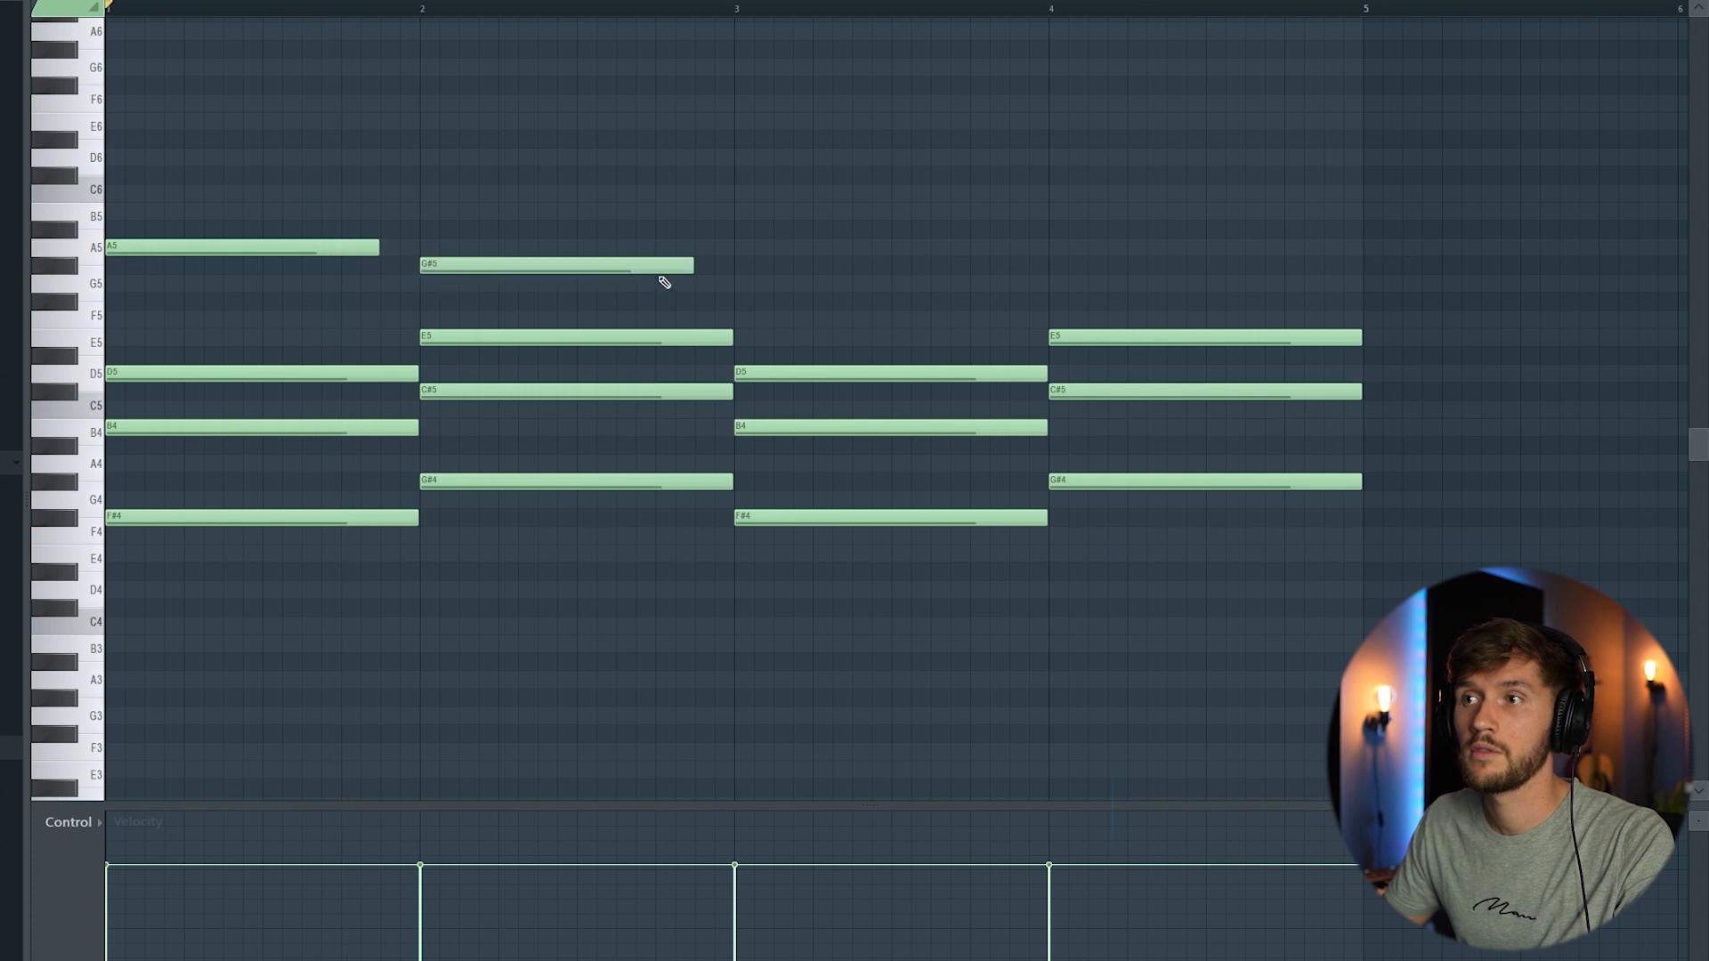
key("space")
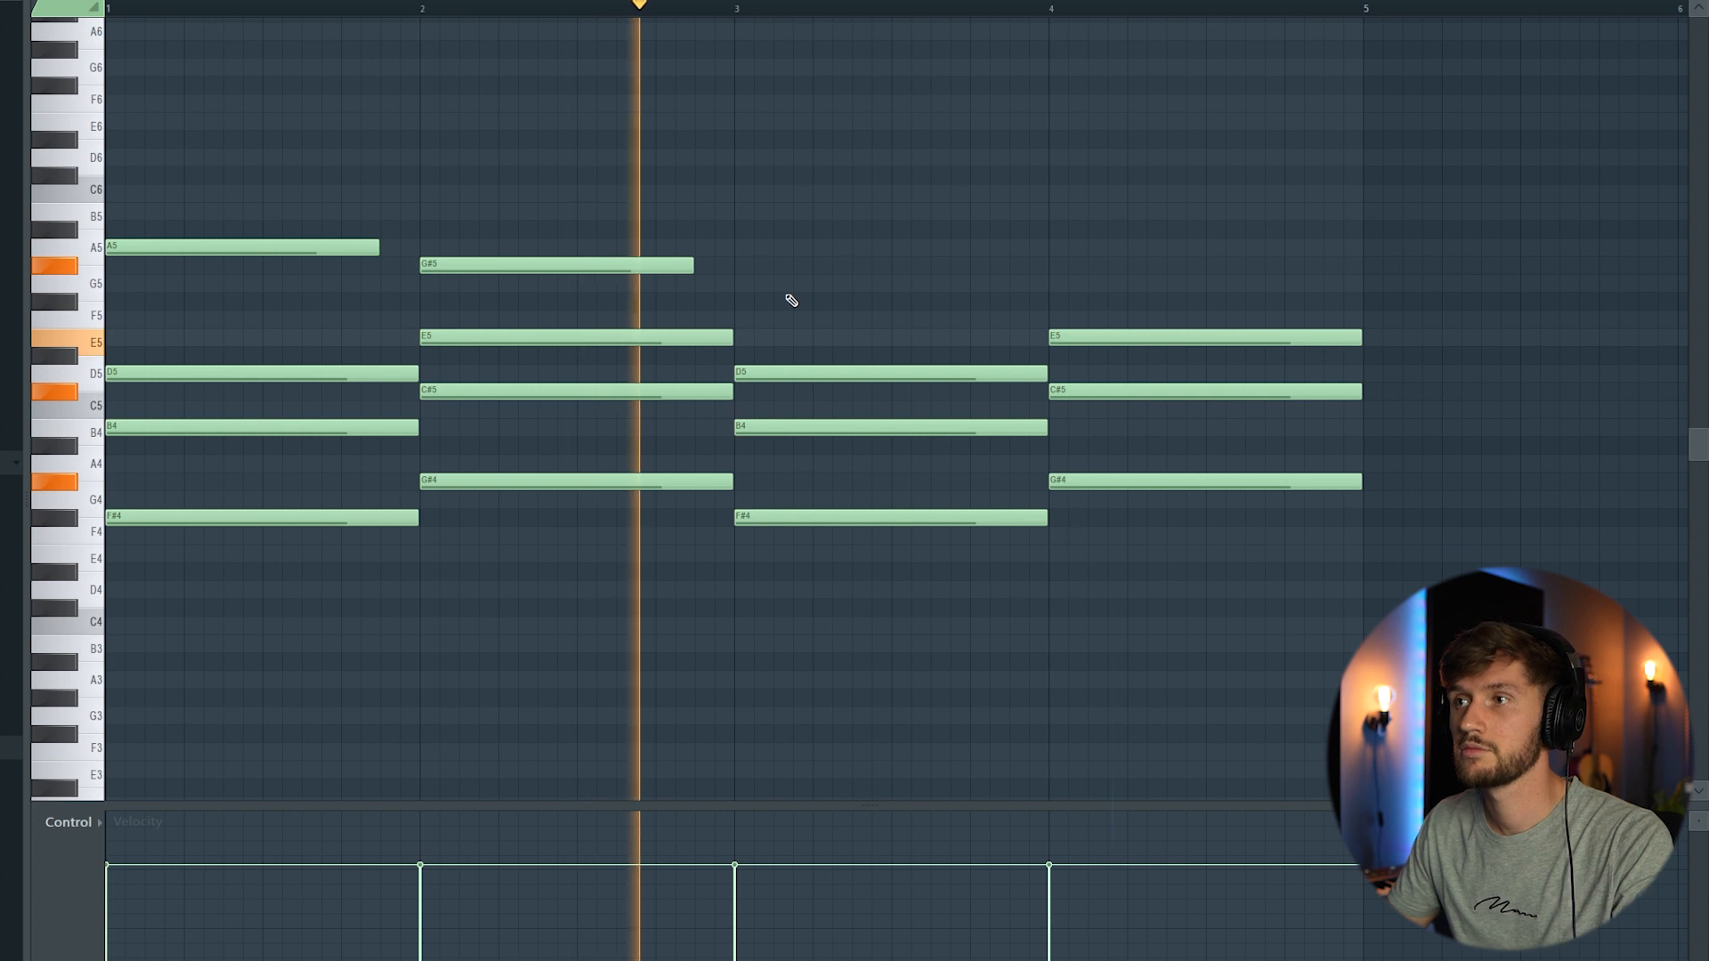
- Add an A5 melody note in bar 3 with short B5 and A5 lead-in notes, and adjust bar 1's A5 to fill the bar
left_click(739, 246)
left_click_drag(378, 247, 352, 246)
key("space")
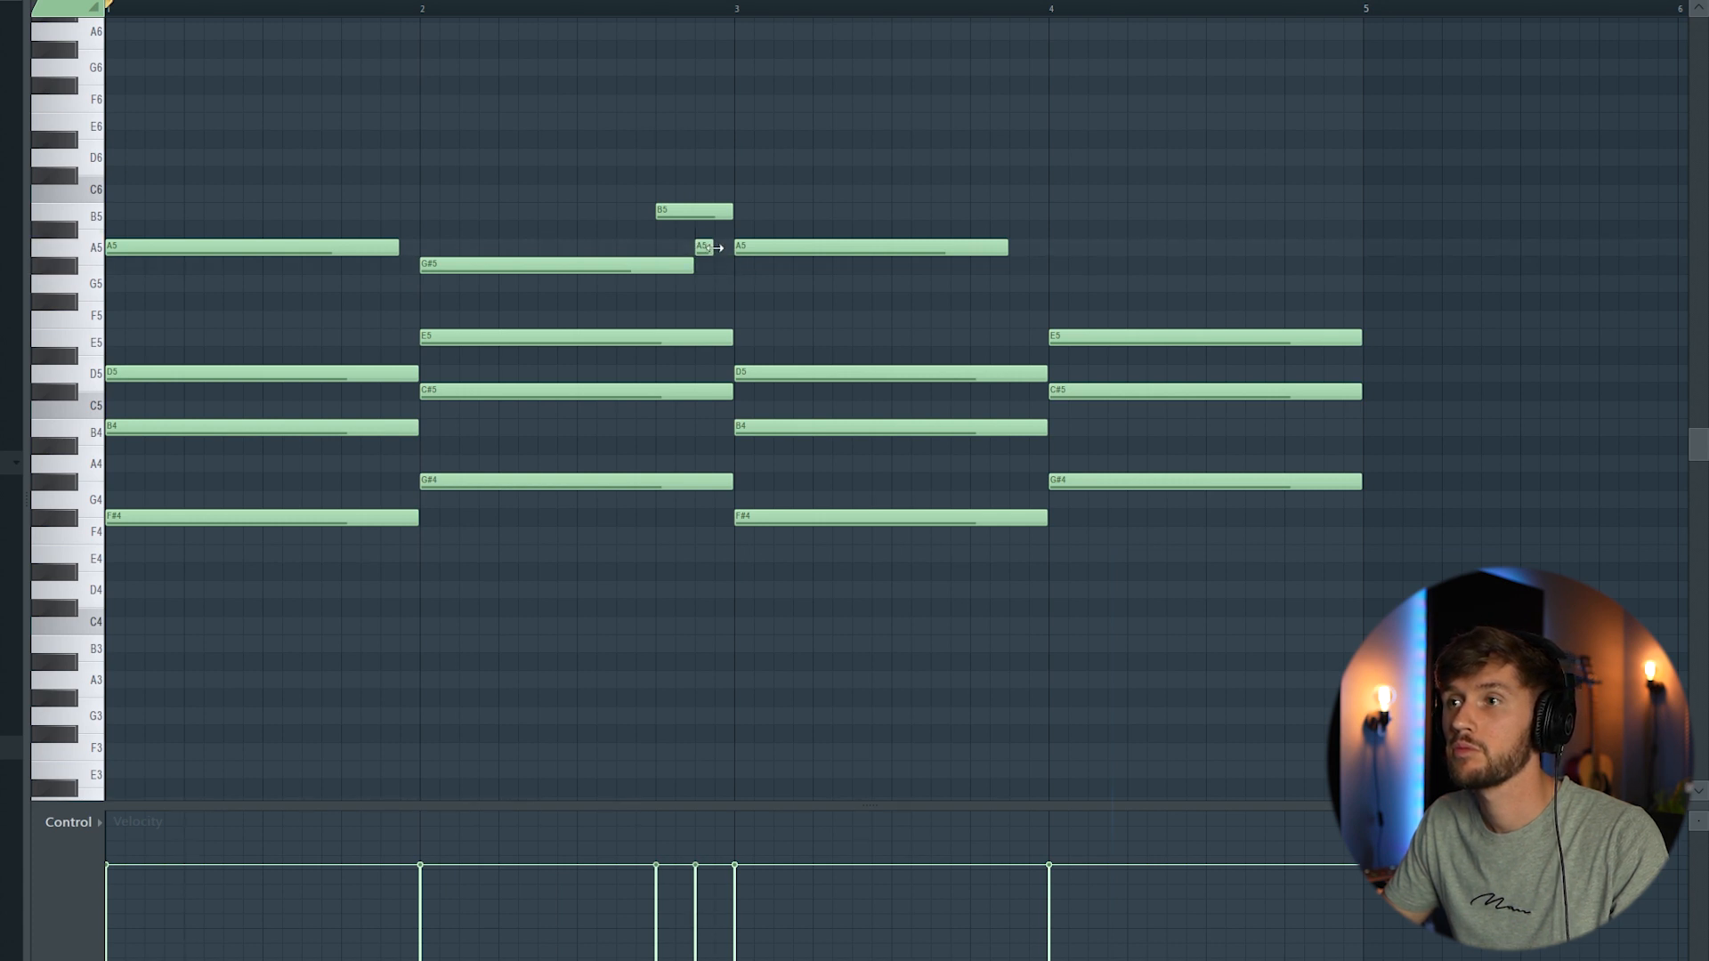
key("space")
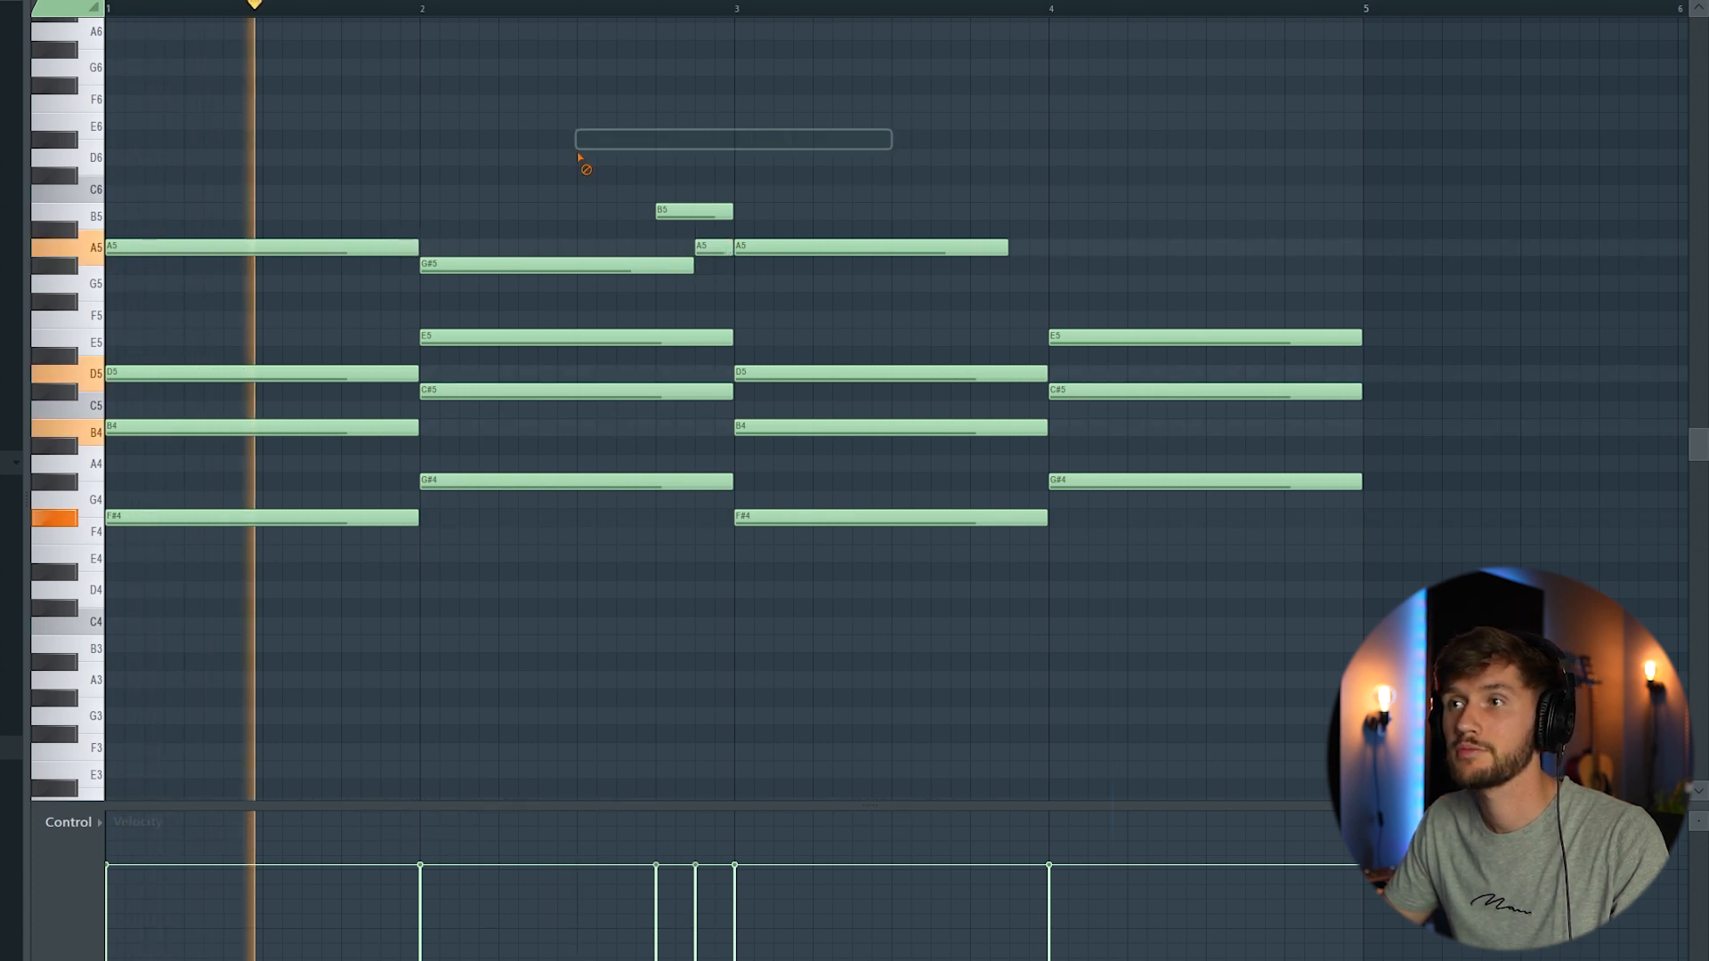
- Shorten bar 2's G#5 to meet the B5, extend bar 3's A5 to the full bar, and add two B5 notes in bar 4
left_click_drag(693, 266, 651, 266)
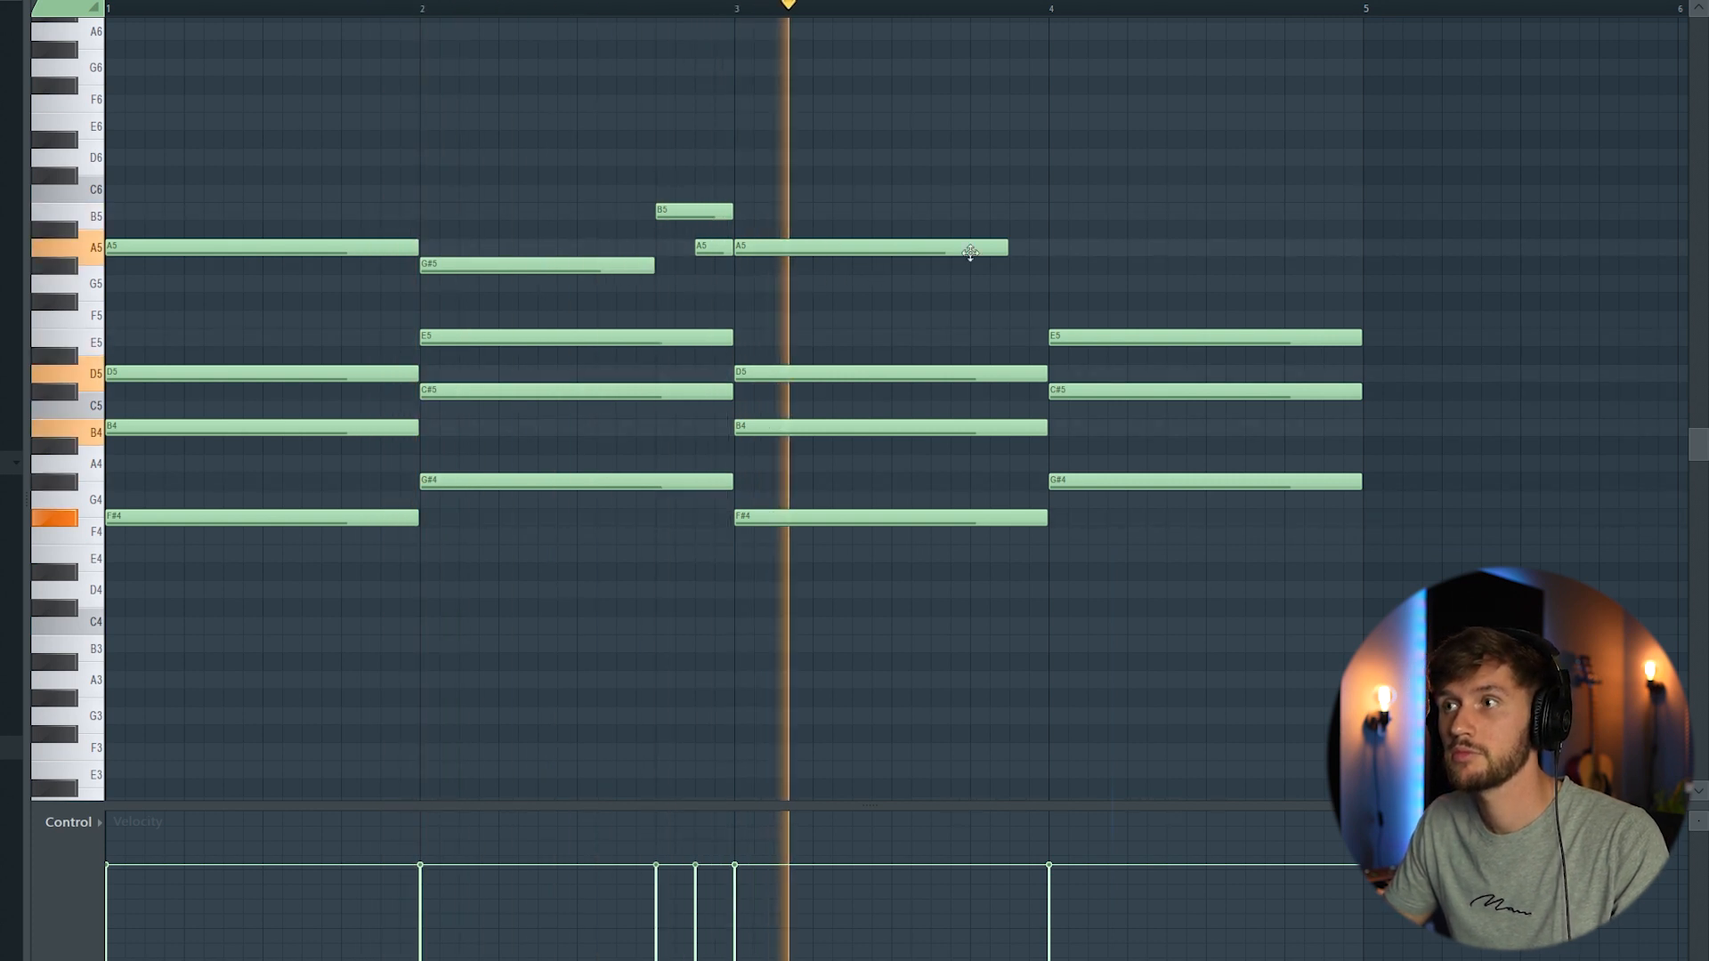
left_click_drag(1008, 247, 1048, 247)
key("space")
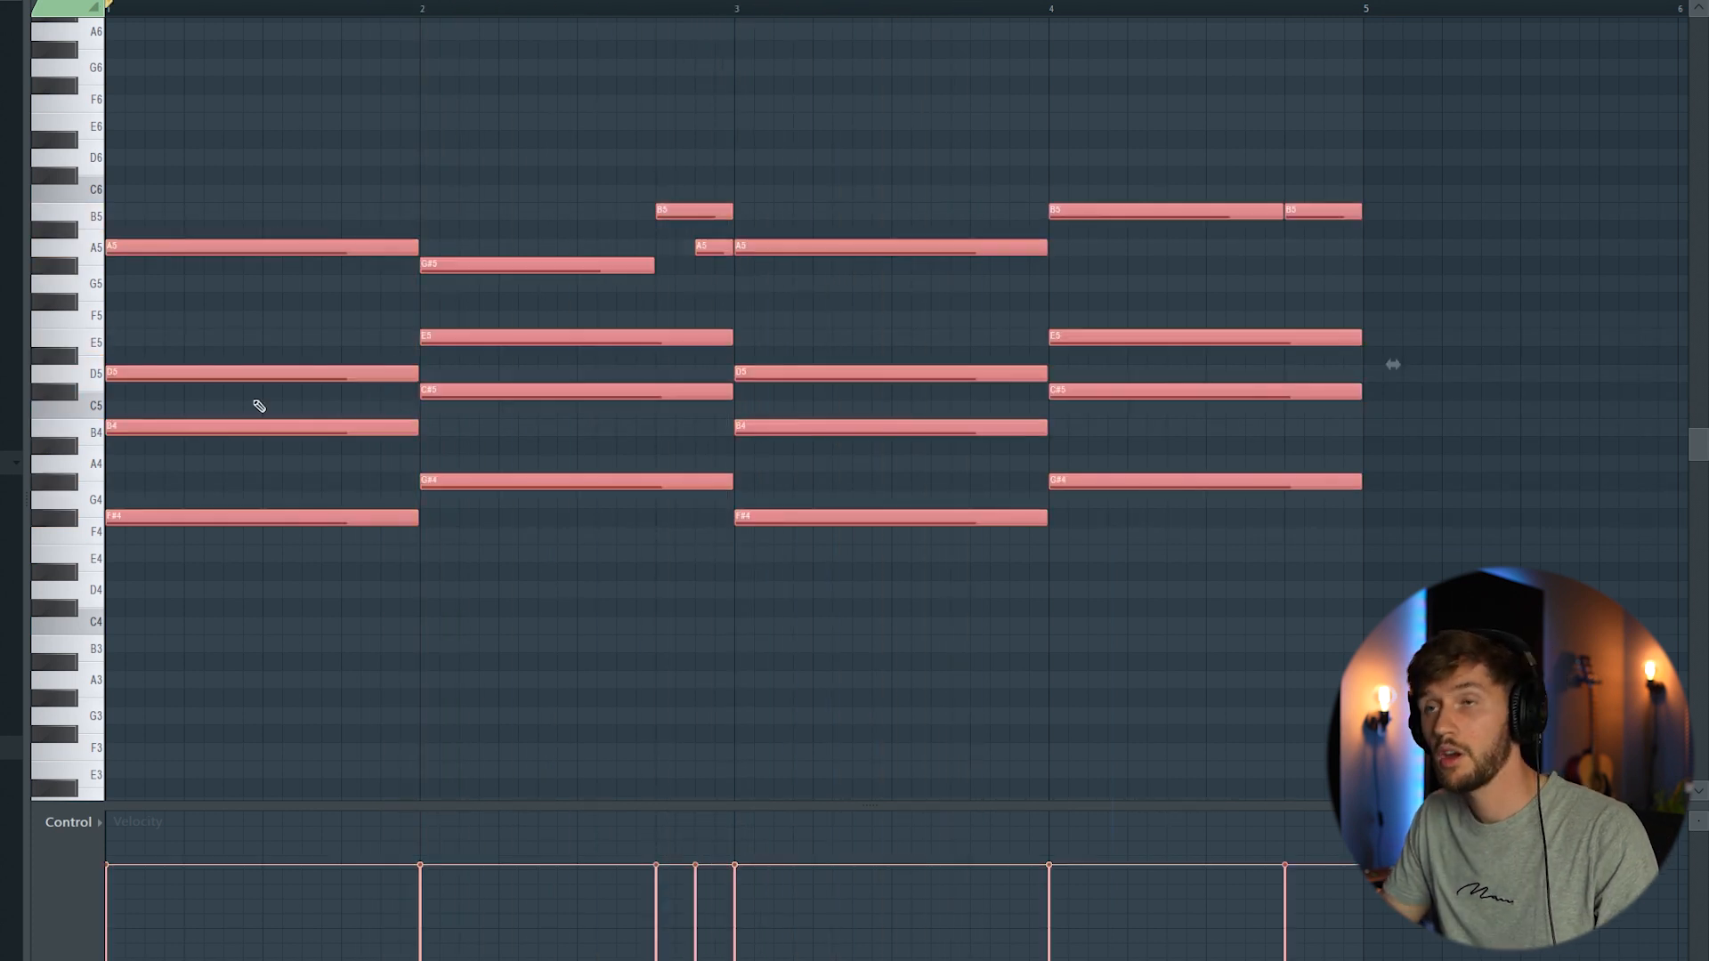
- Select all notes of the four-bar progression and duplicate them into bars 5 to 8
mouse_move(367, 0)
left_mouse_down()
mouse_move(1024, 36)
mouse_move(855, 18)
mouse_move(797, 32)
mouse_move(1024, 0)
mouse_move(1308, 364)
left_mouse_up()
key("ctrl+b")
left_click_drag(1287, 19, 105, 26)
left_click_drag(604, 20, 1282, 10)
- Randomize the velocities of all notes with bipolar levels, and play the pattern
key("alt+r")
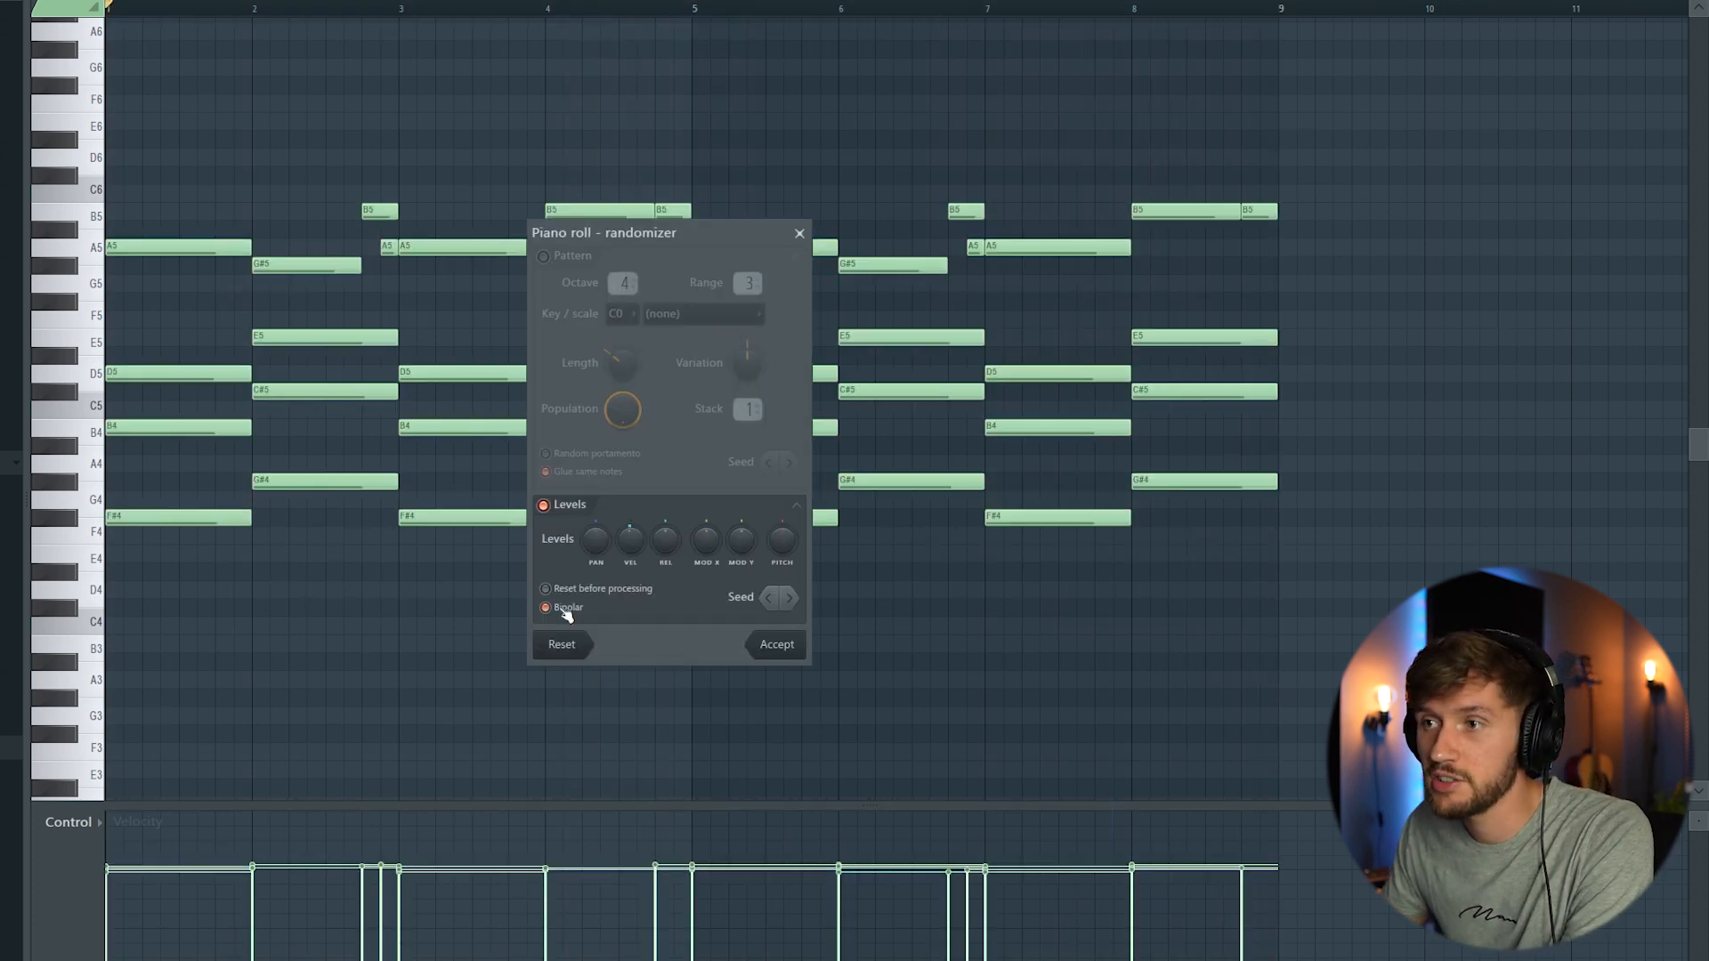
left_click(796, 644)
key("space")
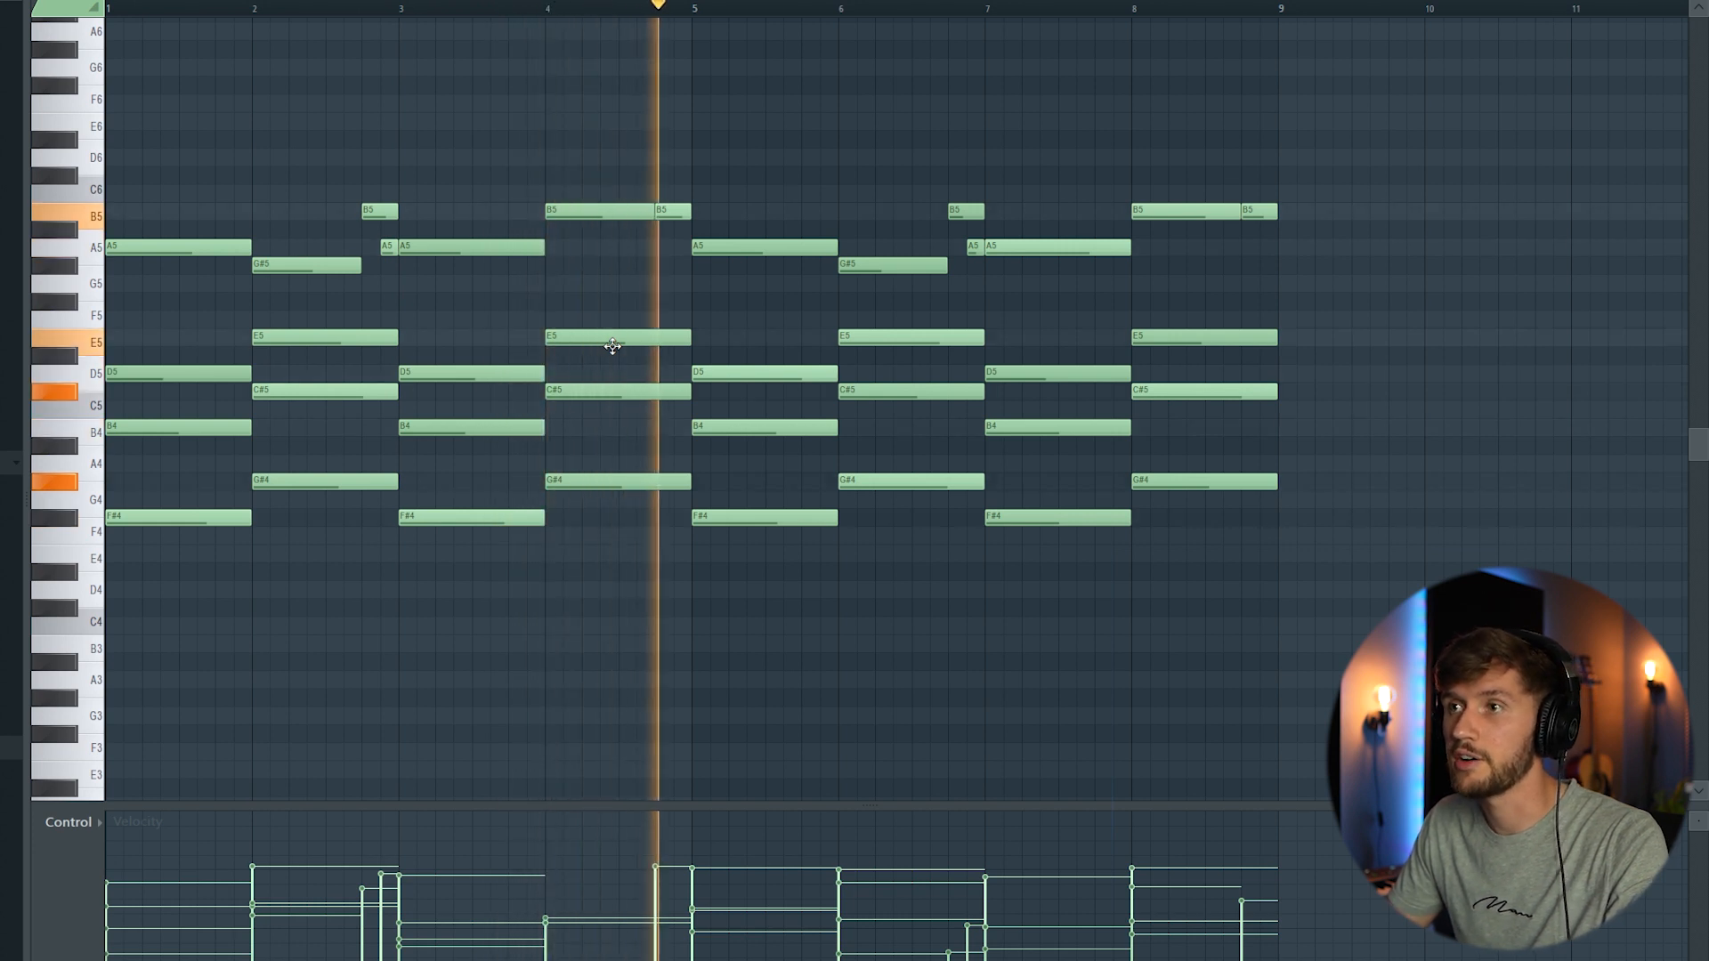
key("space")
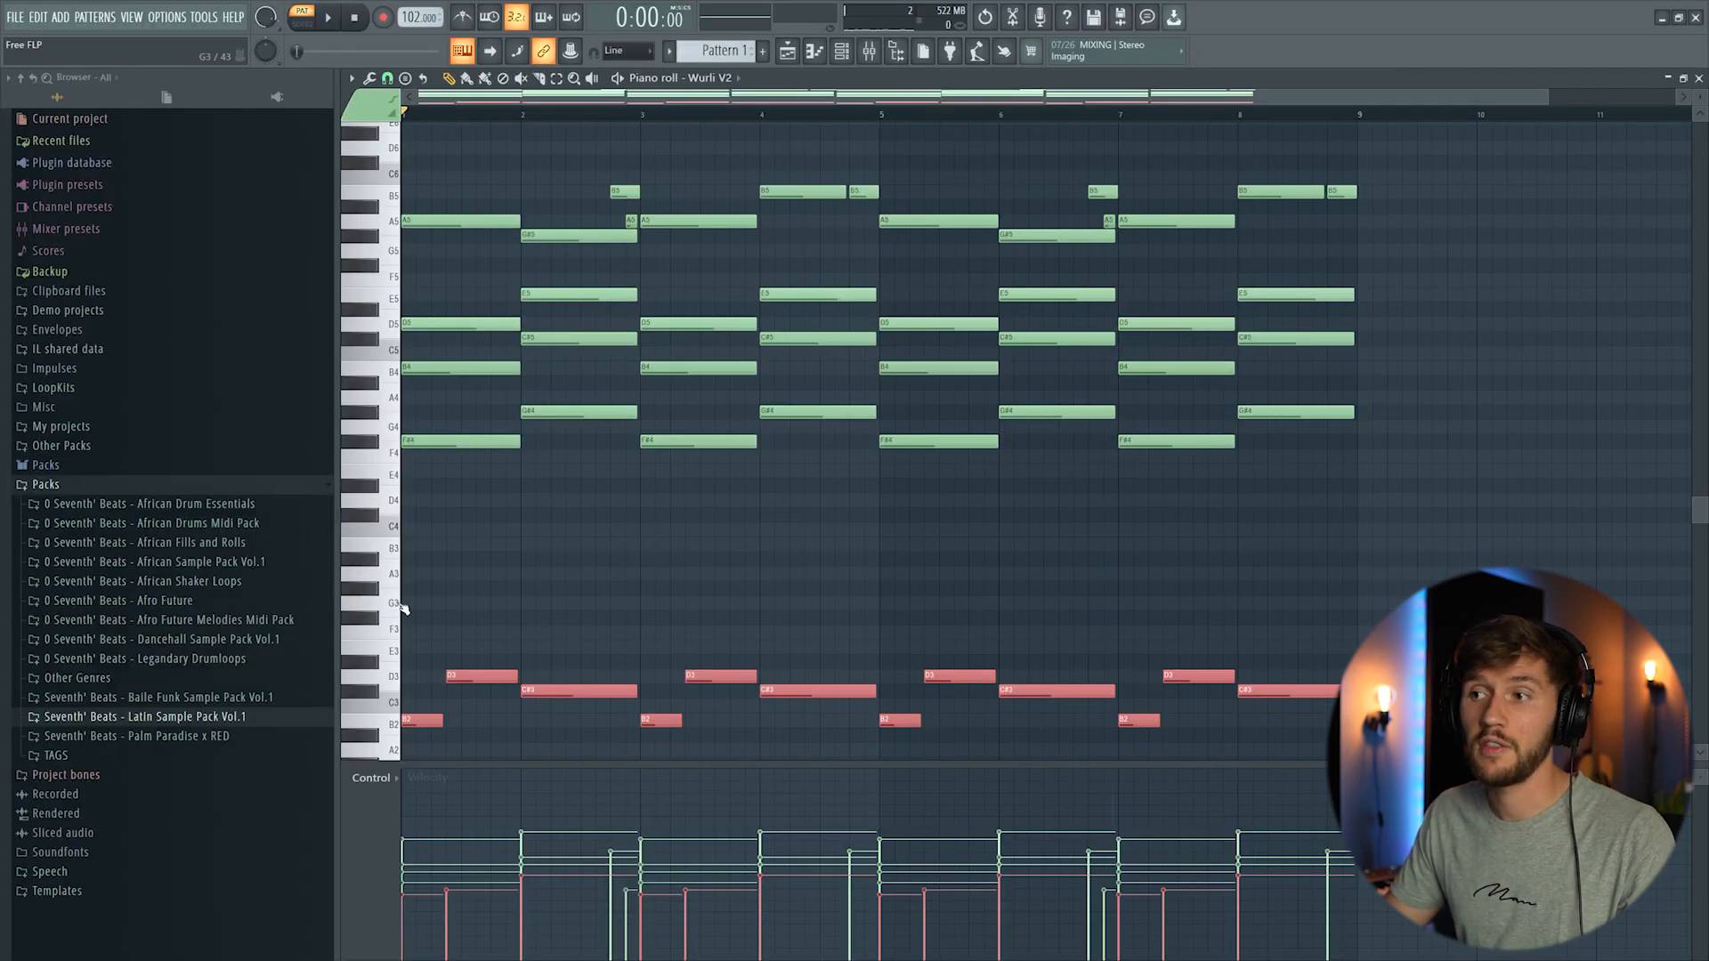
- Play the progression together with its B2, D3 and C#3 bass notes
scroll(405, 614, "down", 2)
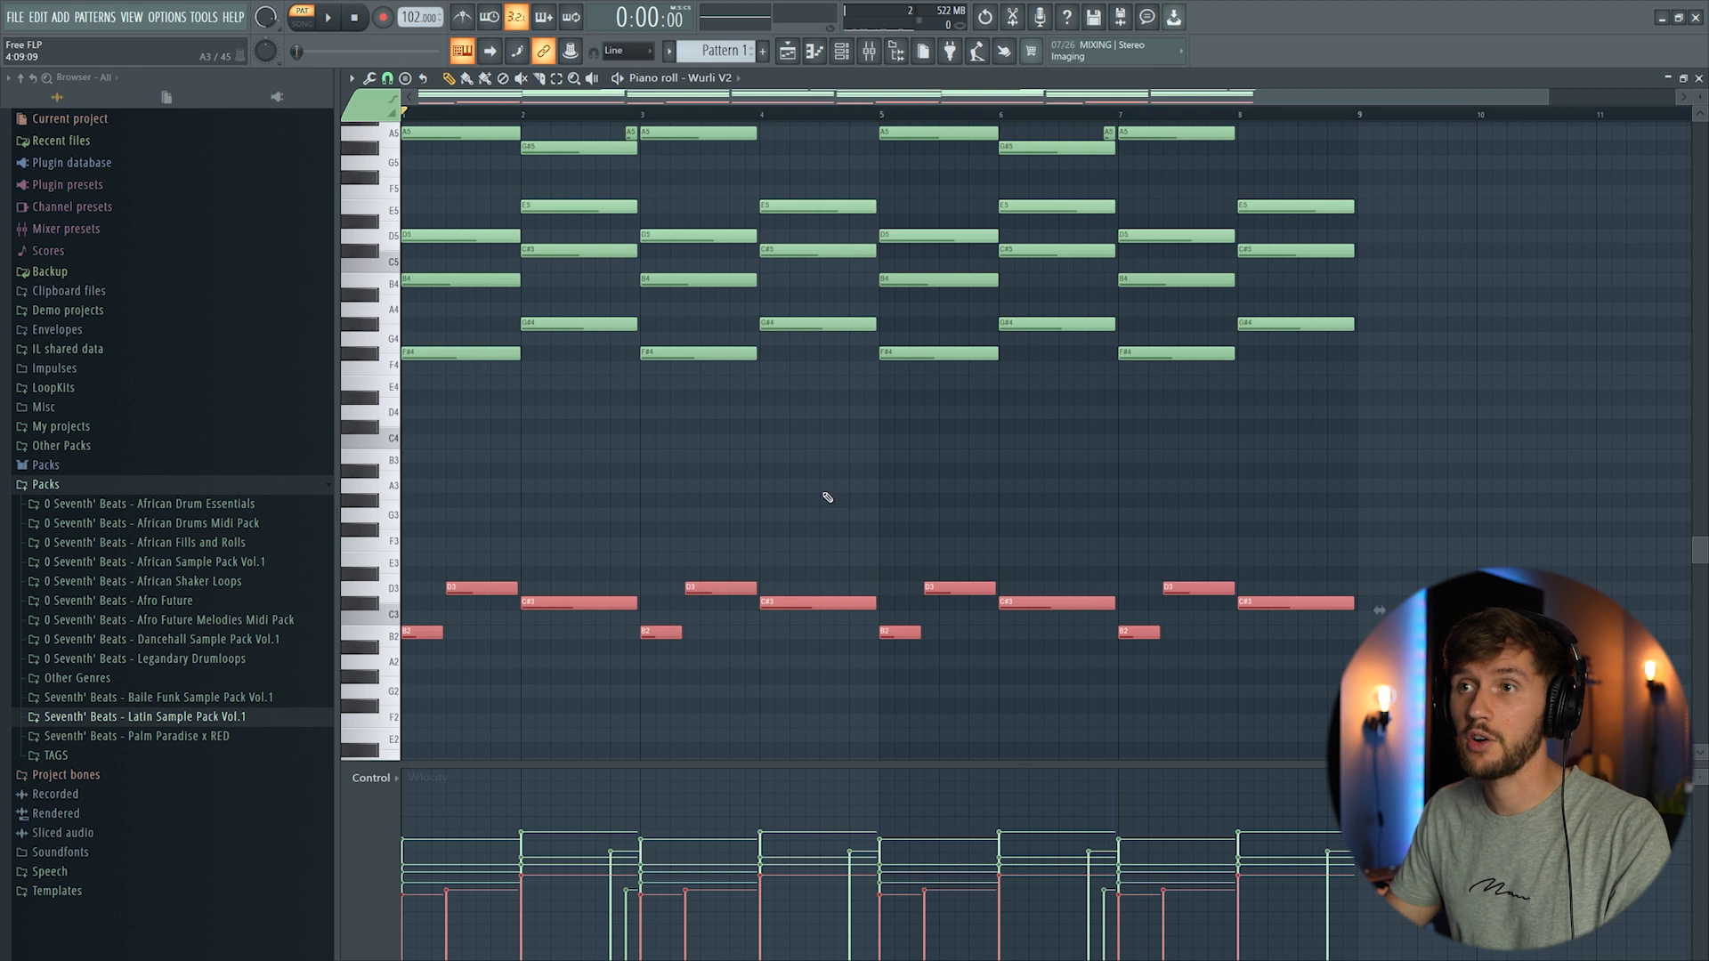
scroll(832, 501, "up", 1)
key("space")
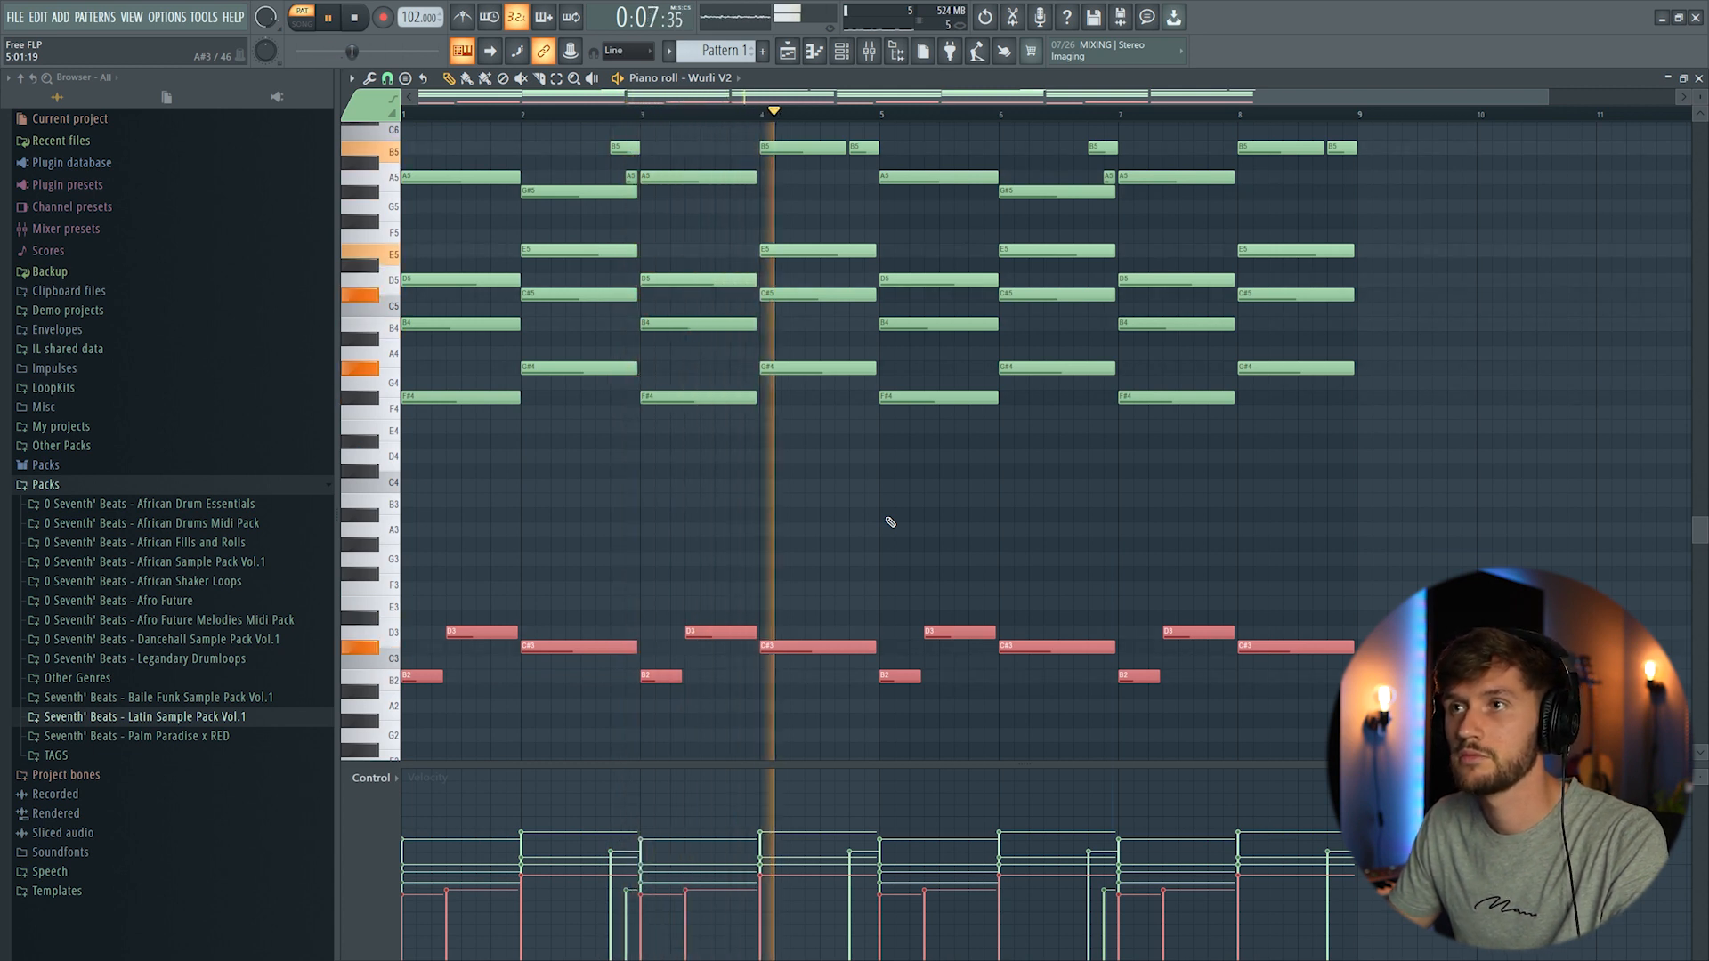
key("space")
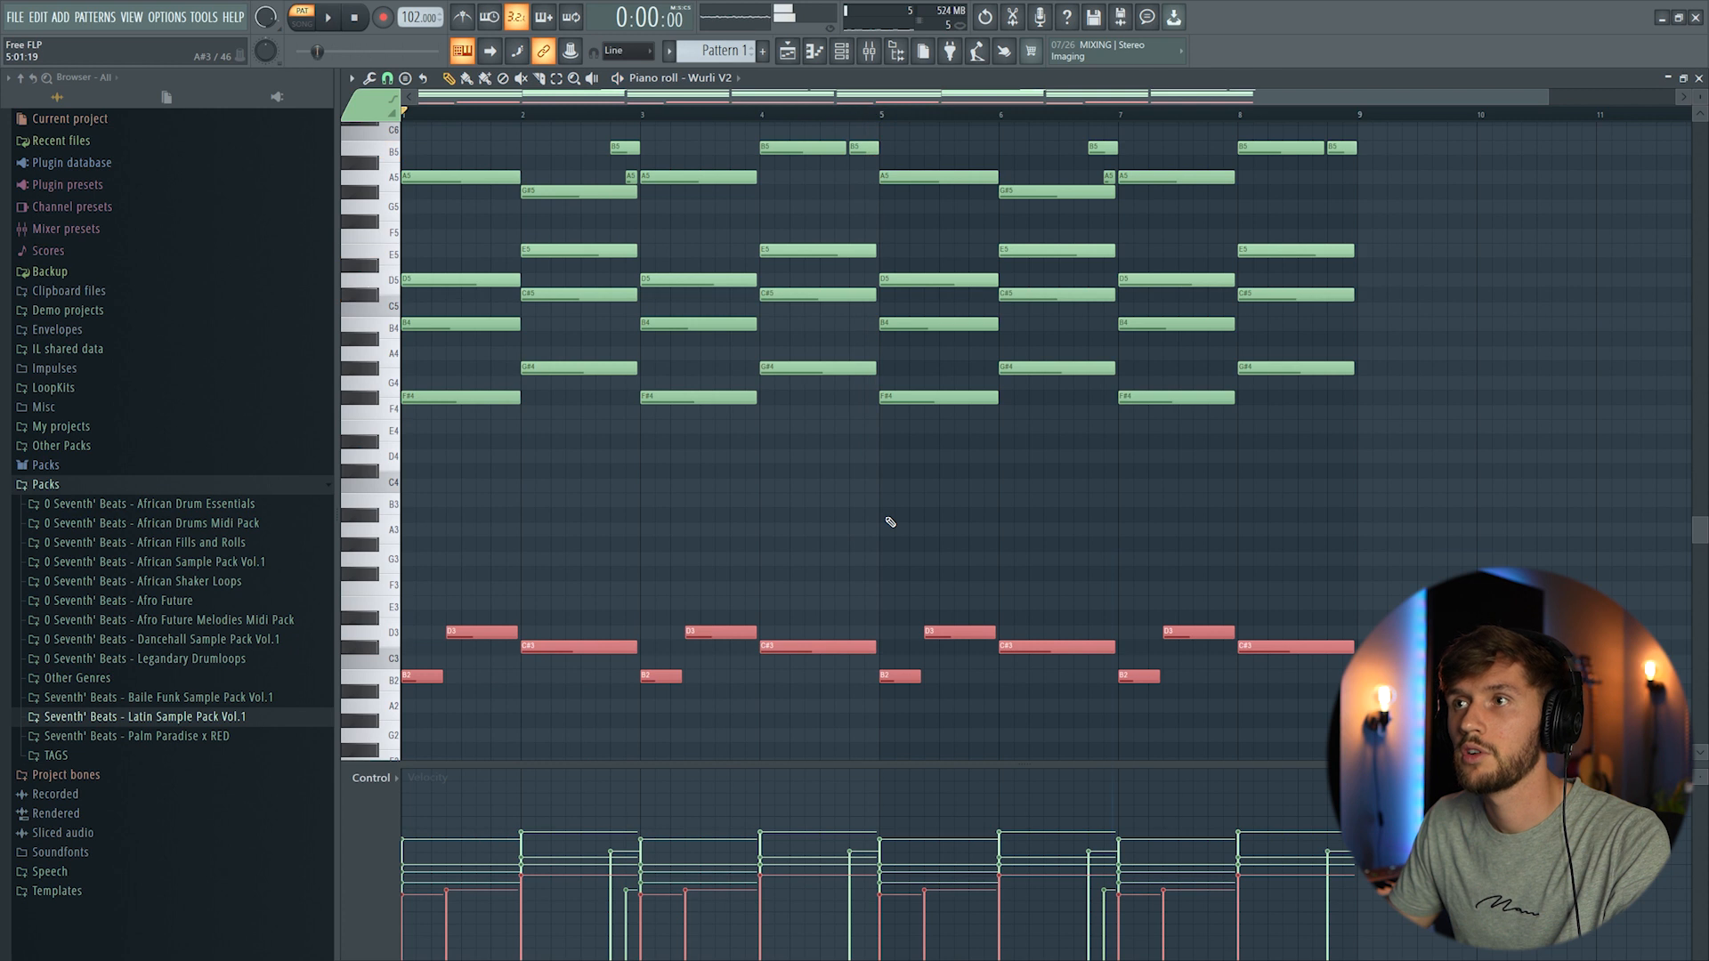
- Copy the chord and melody notes without the bass, and insert a Piano V2 instrument channel
scroll(890, 522, "up", 1)
left_click_drag(393, 163, 399, 475)
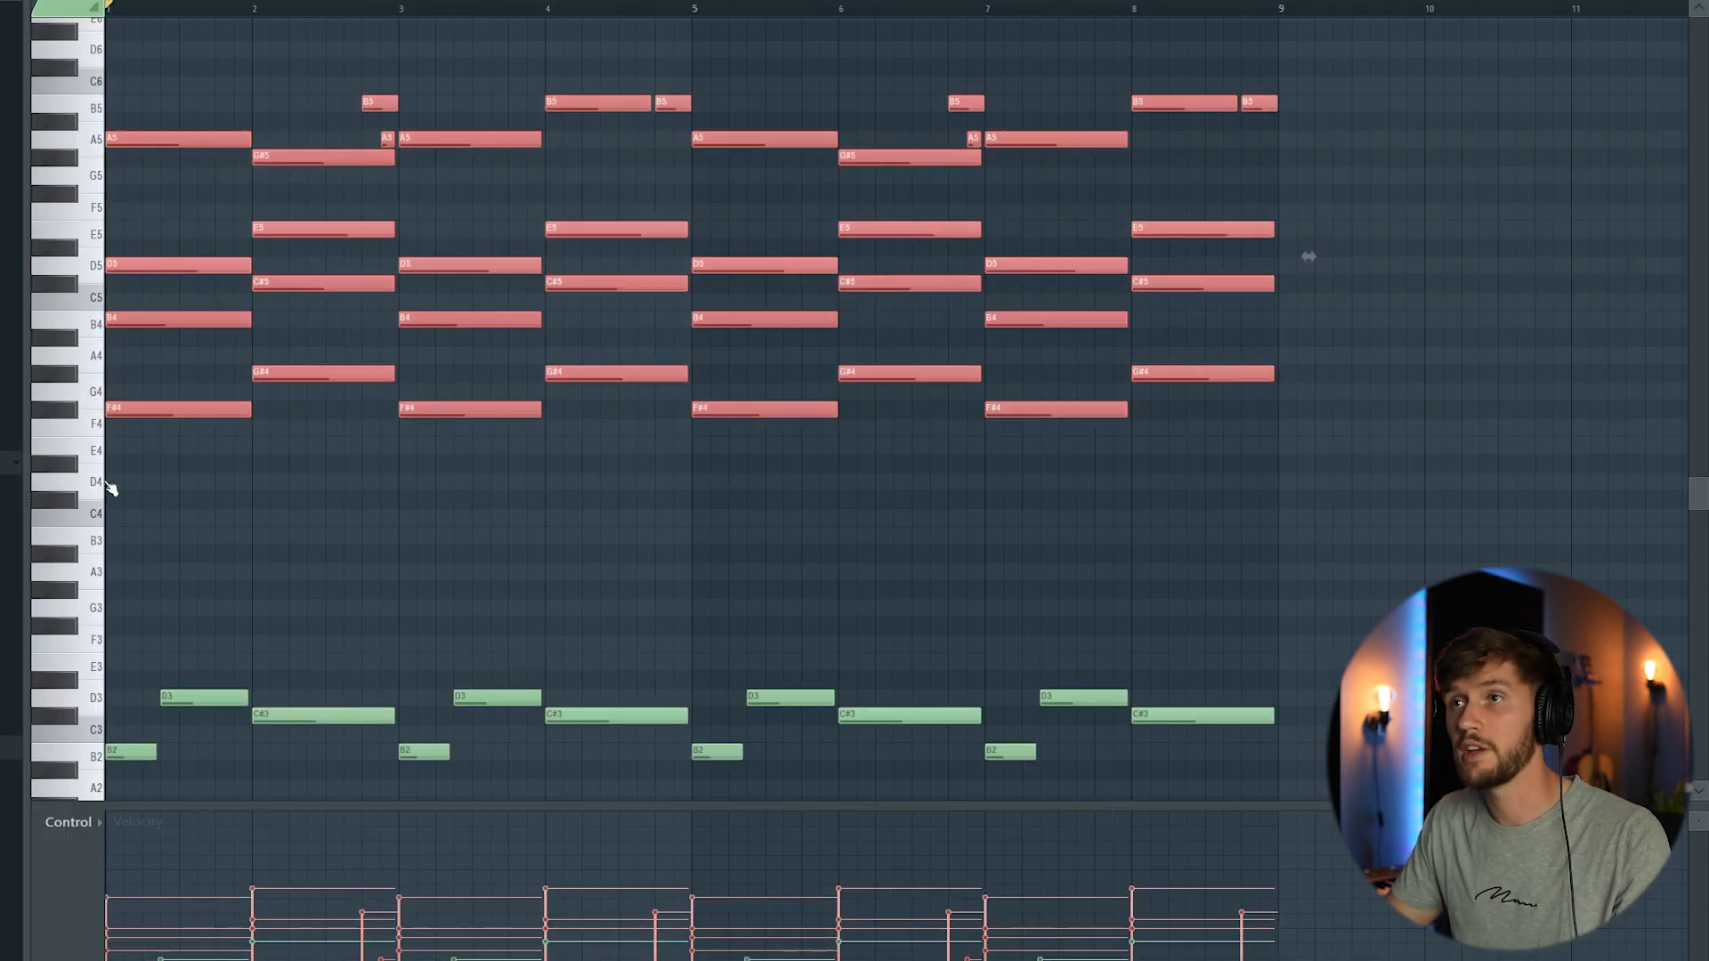
key("F6")
right_click(493, 371)
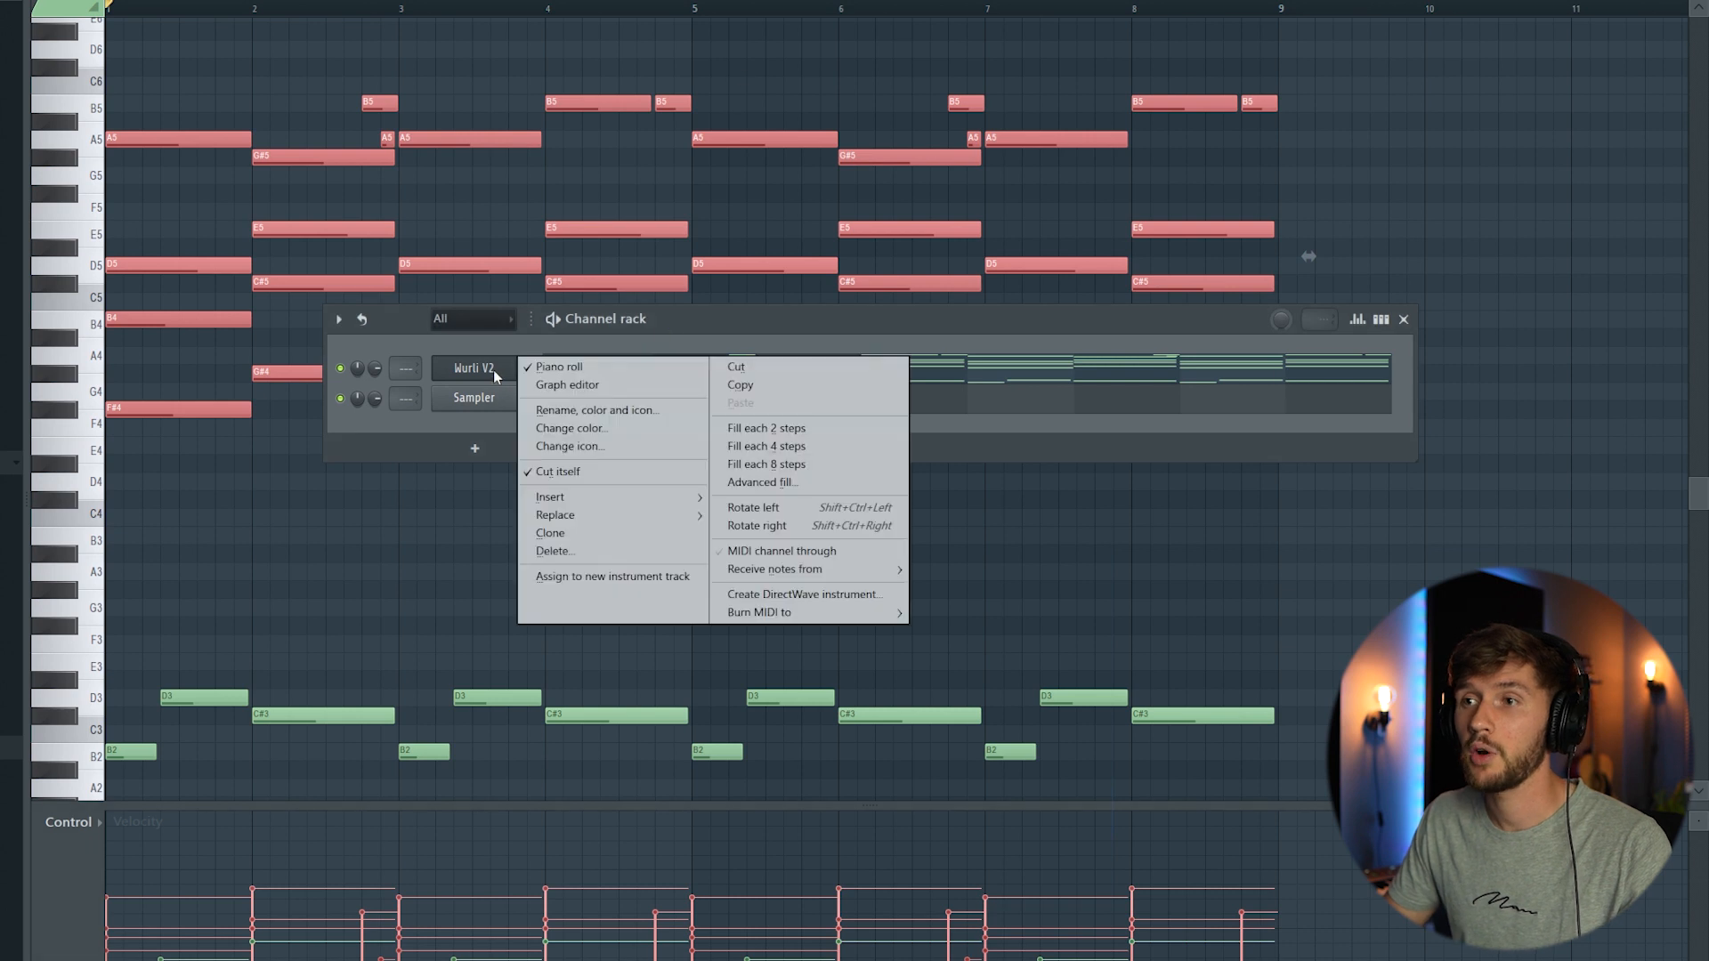
mouse_move(590, 504)
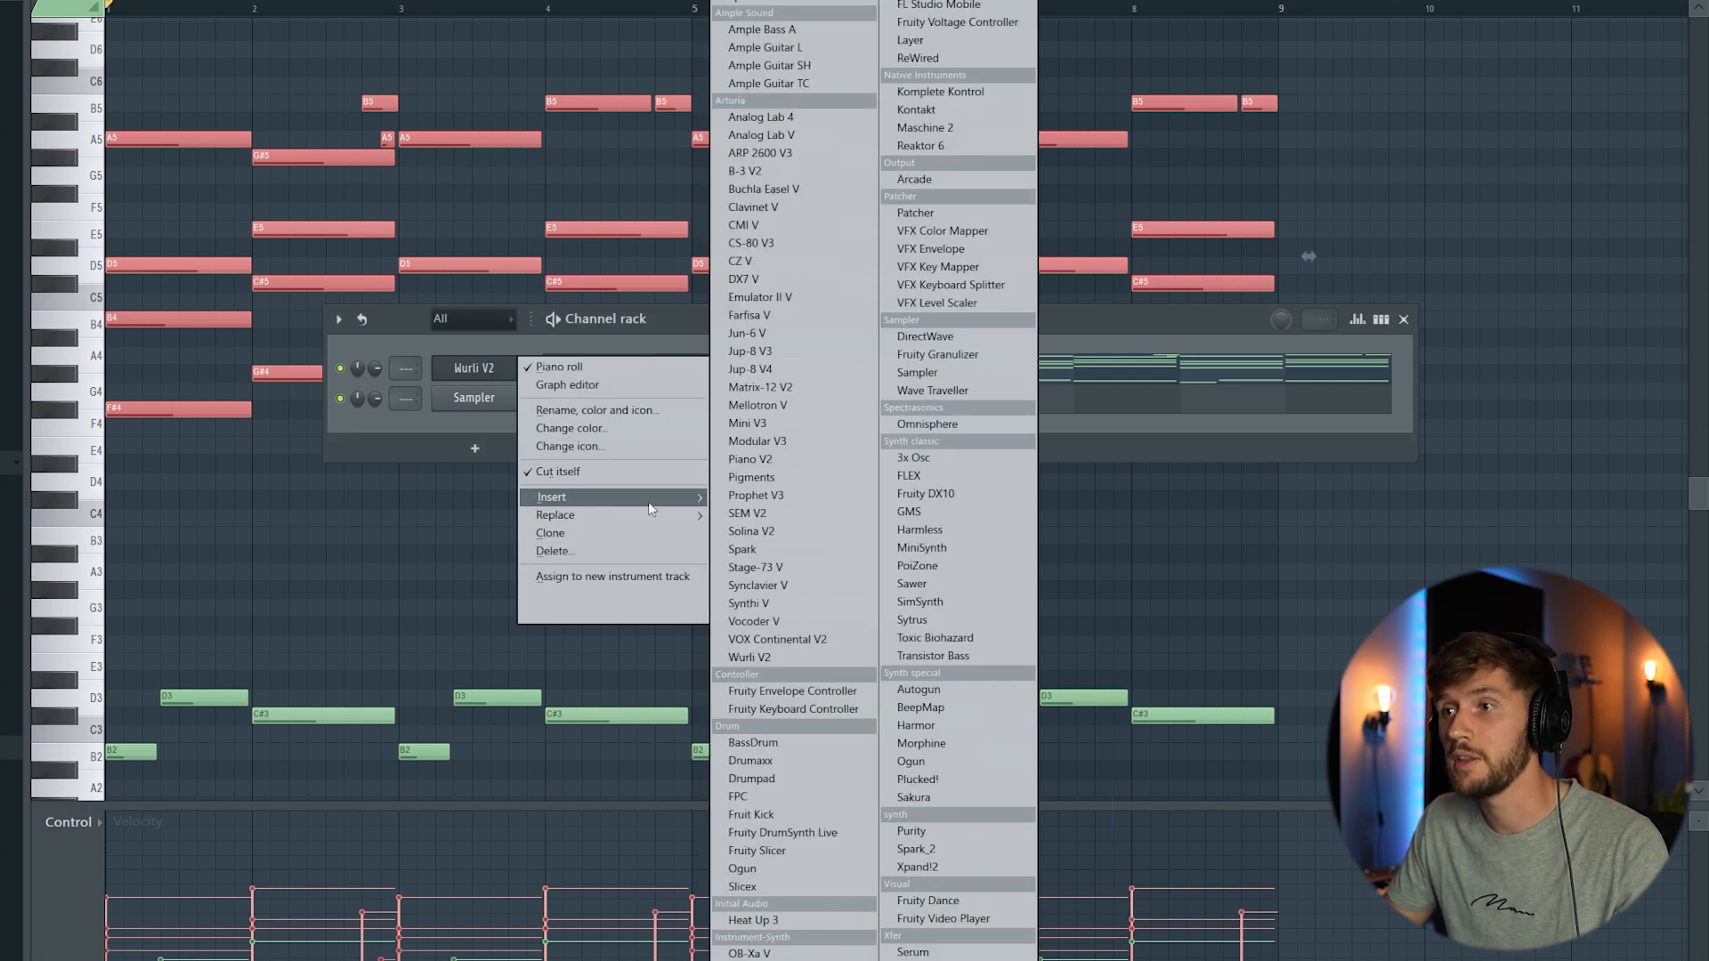
left_click(751, 459)
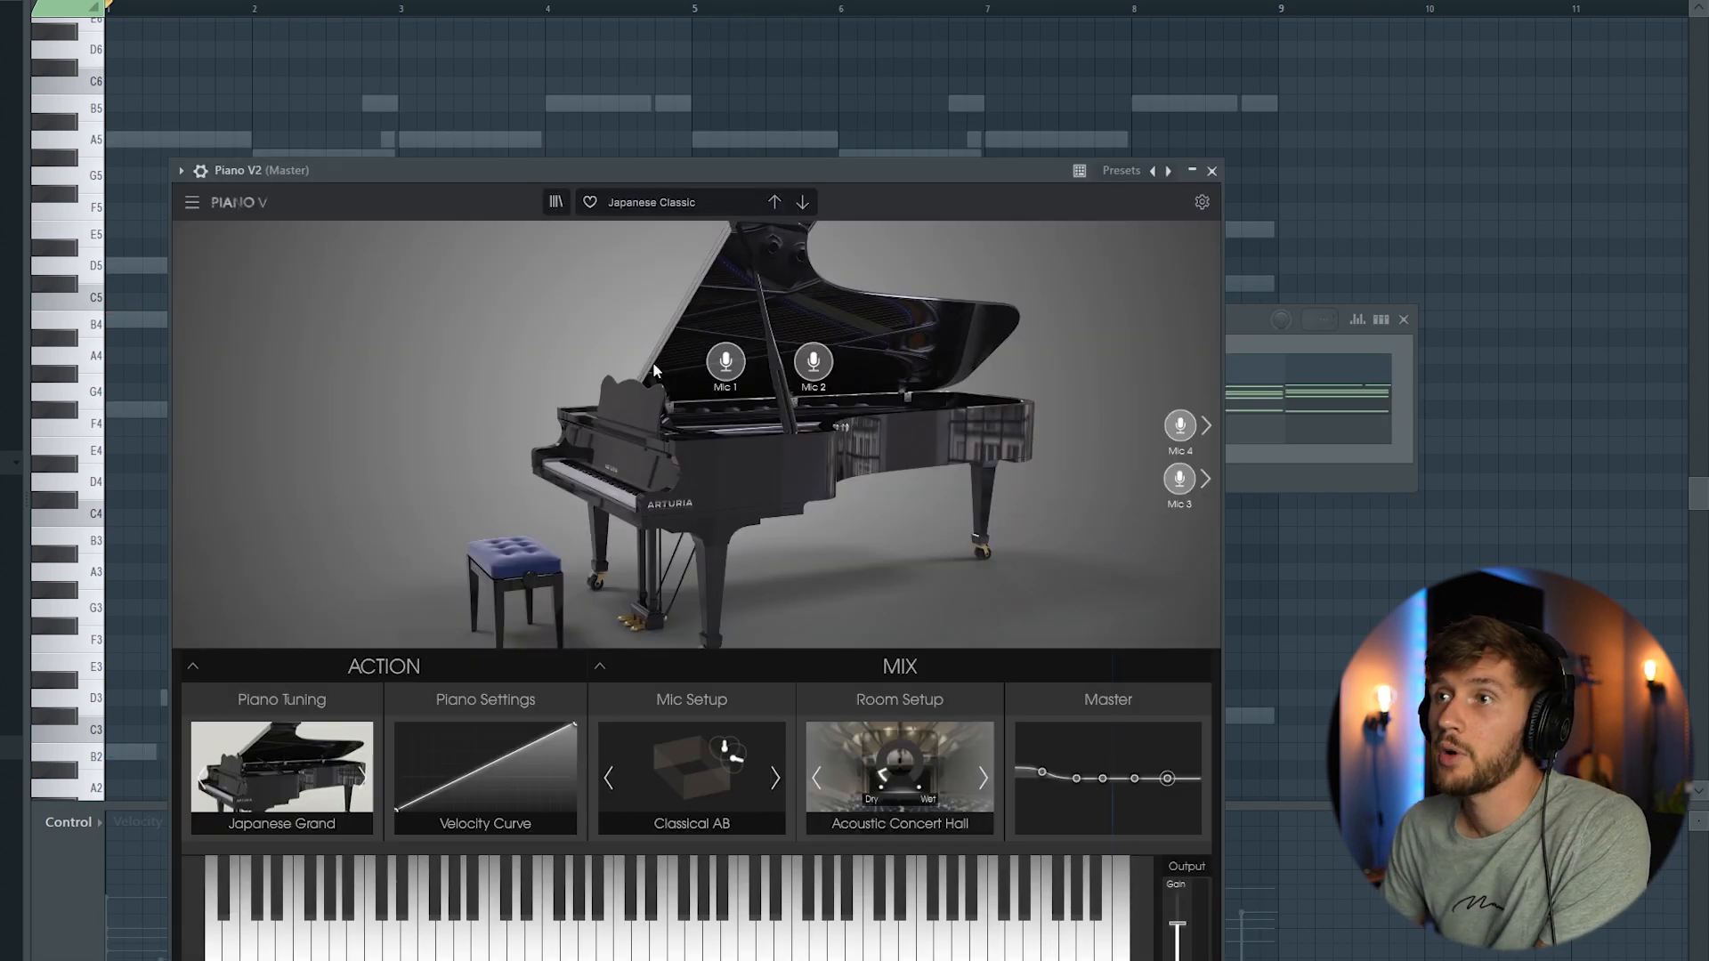
- Paste the copied notes into the Piano V2 piano roll, and play that channel soloed
left_click(1259, 320)
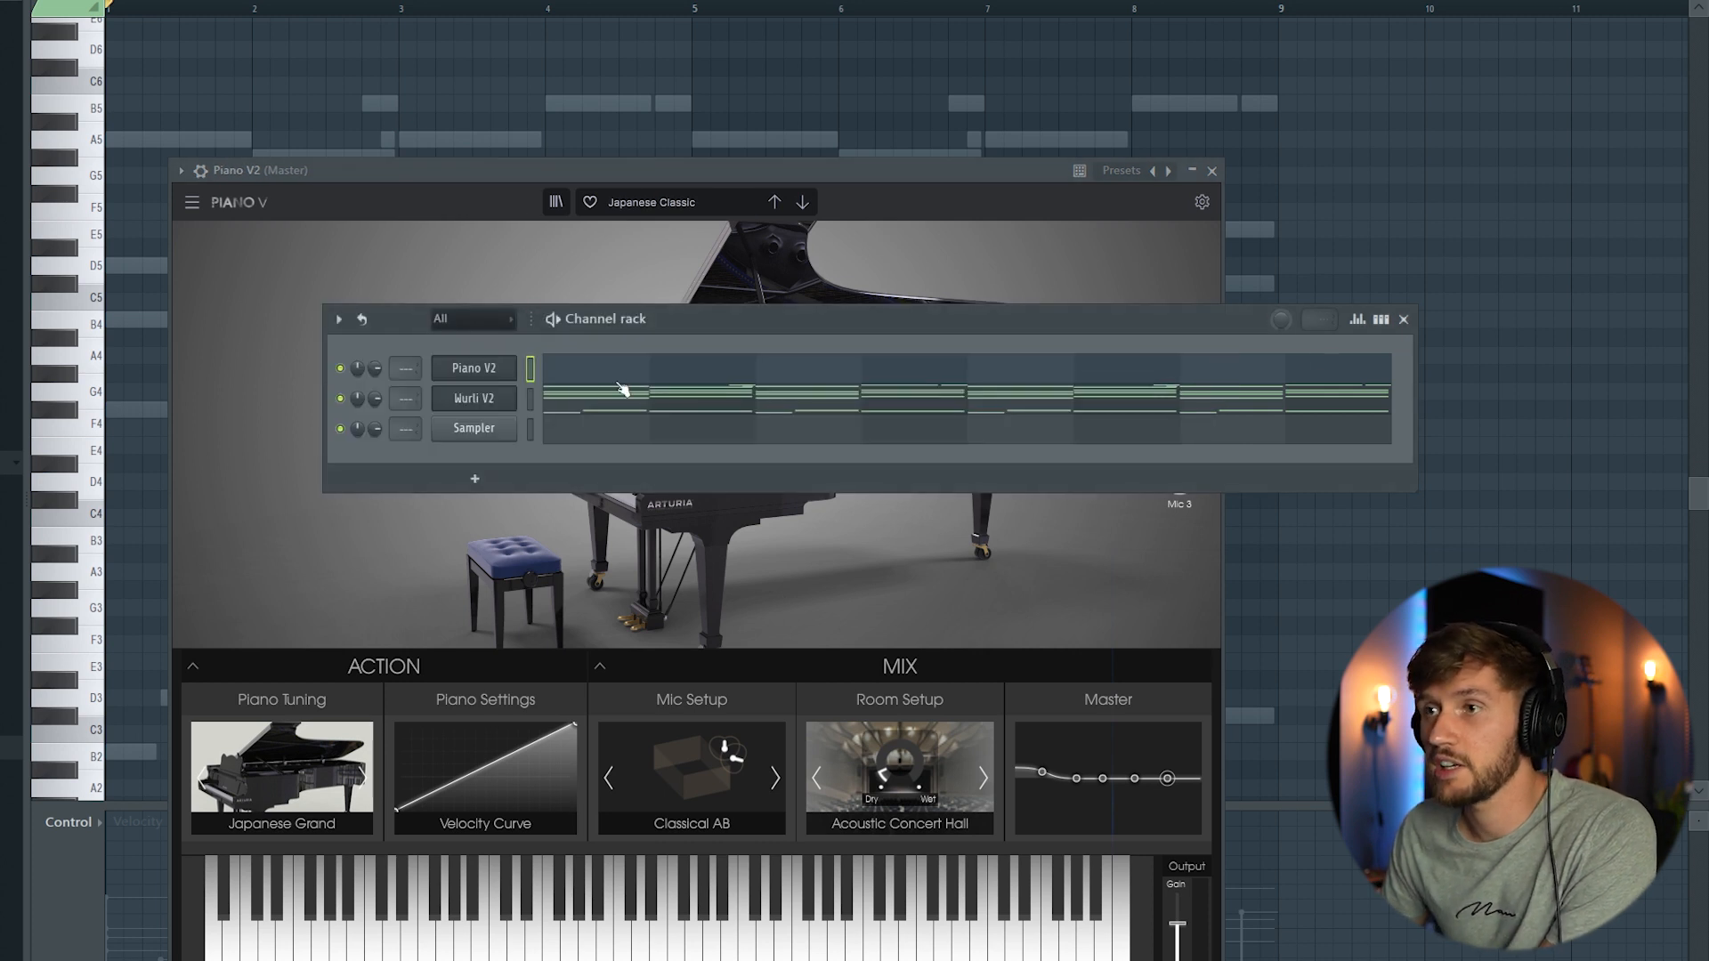
left_click(620, 375)
left_click(620, 375)
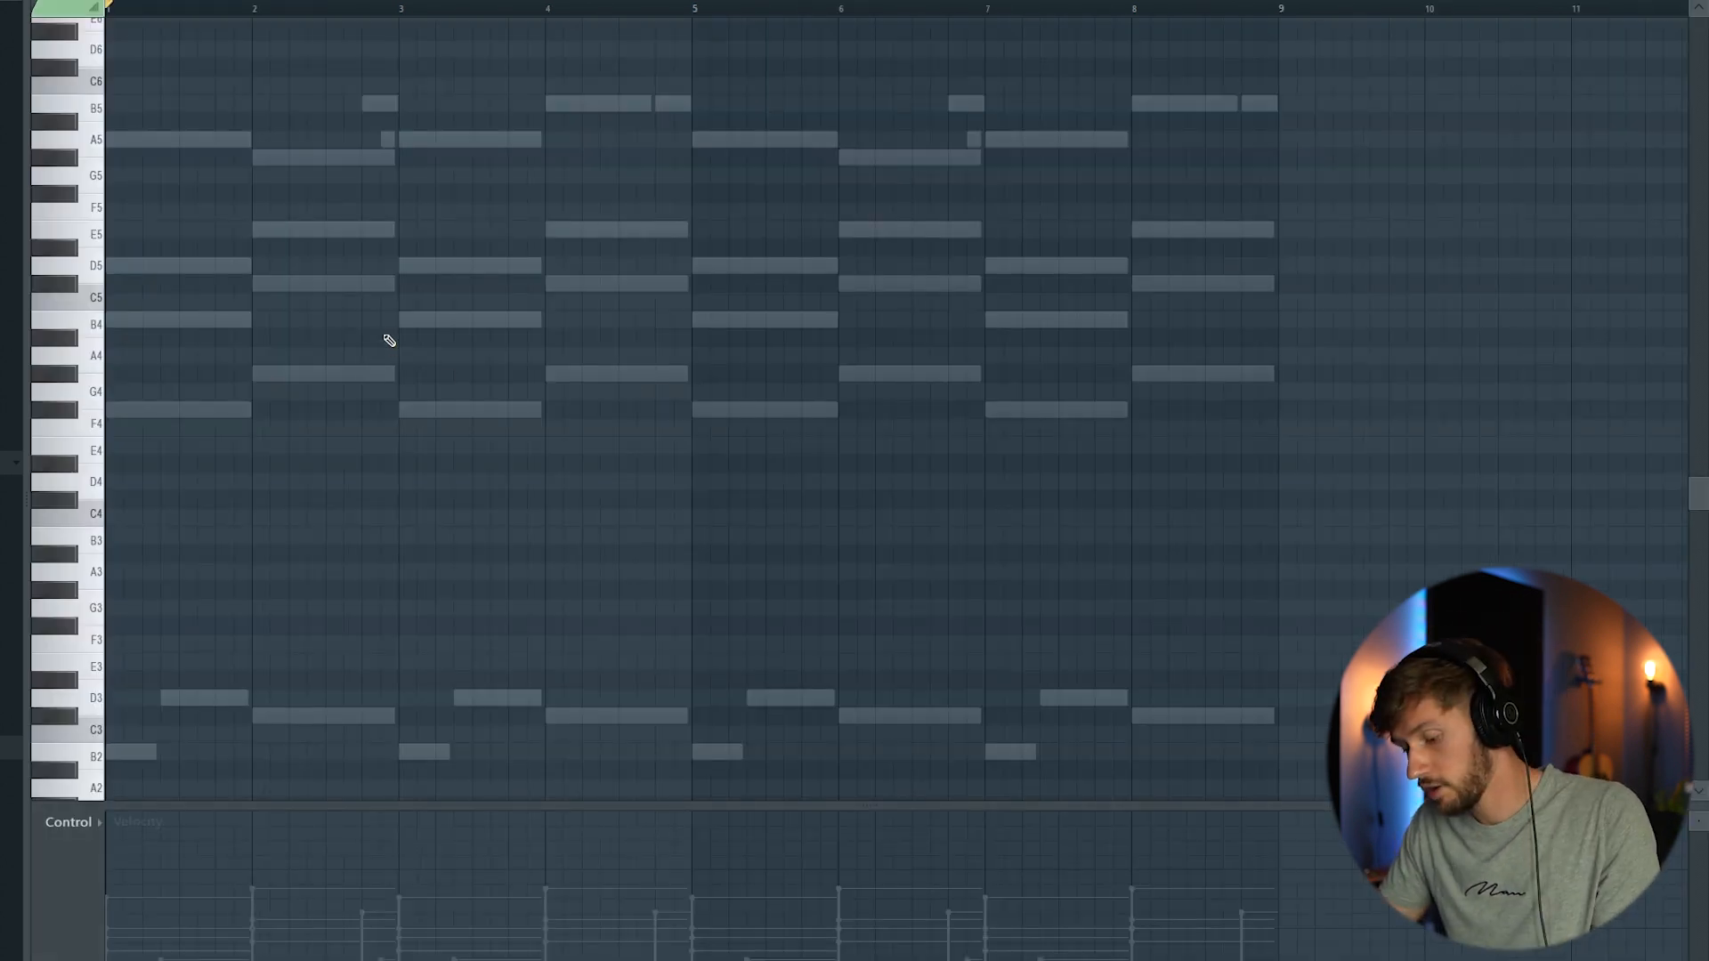
key("ctrl+v")
key("F6")
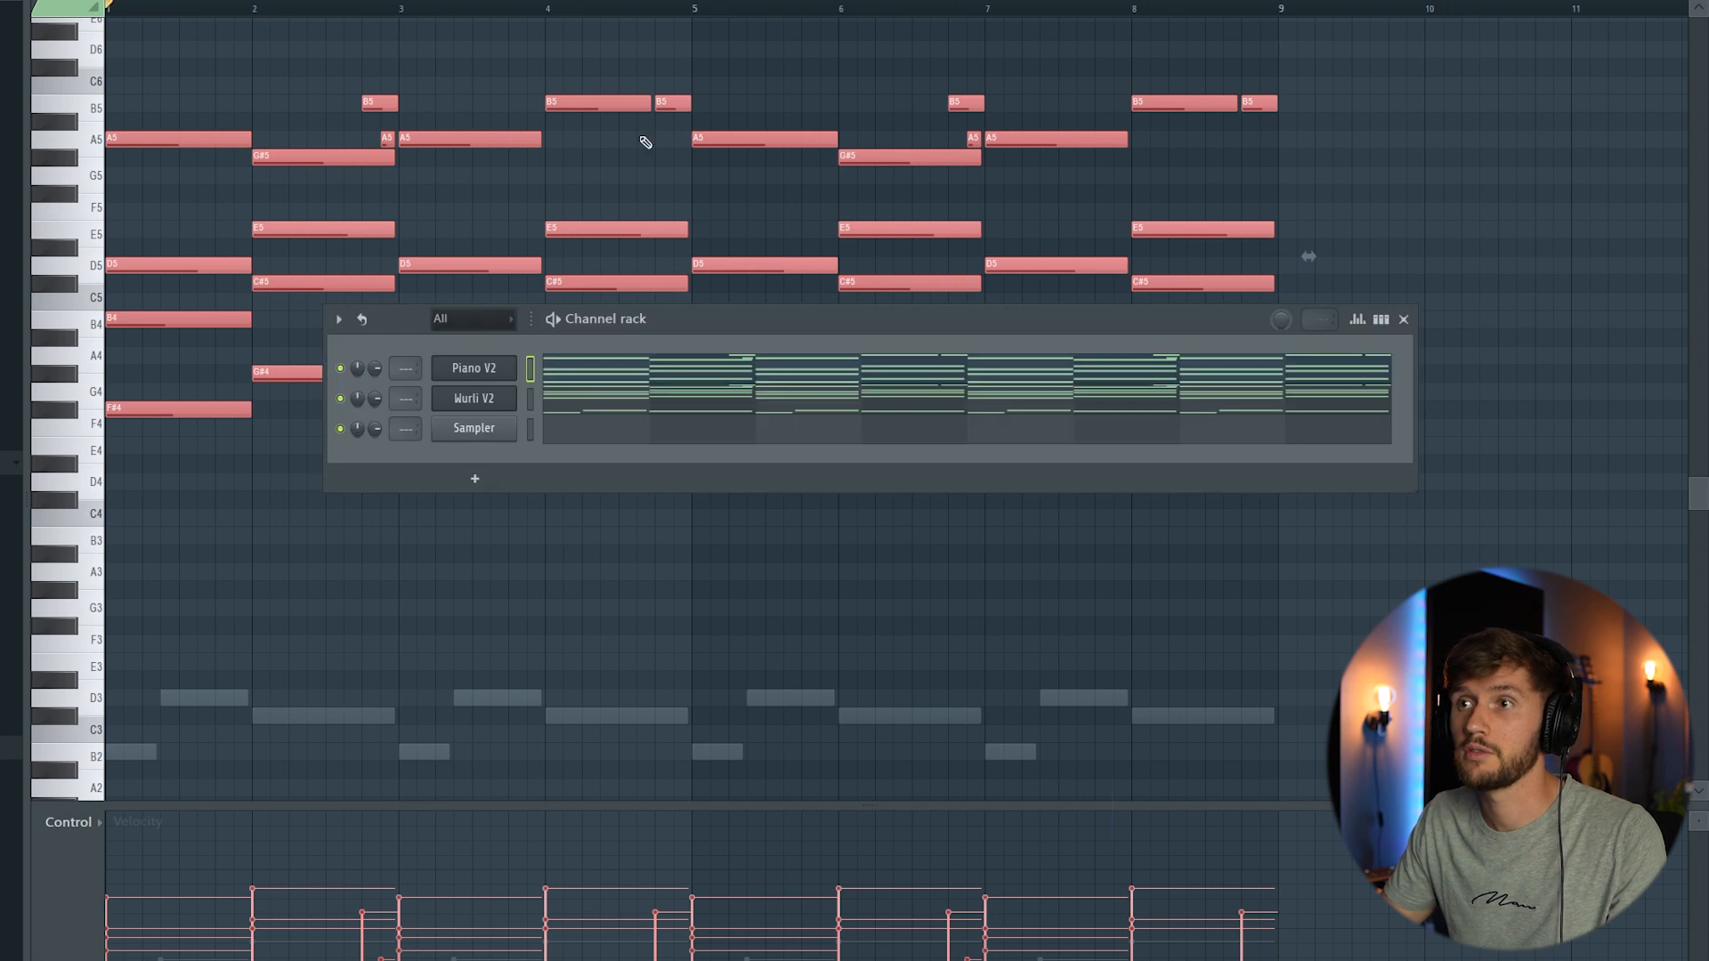
key("space")
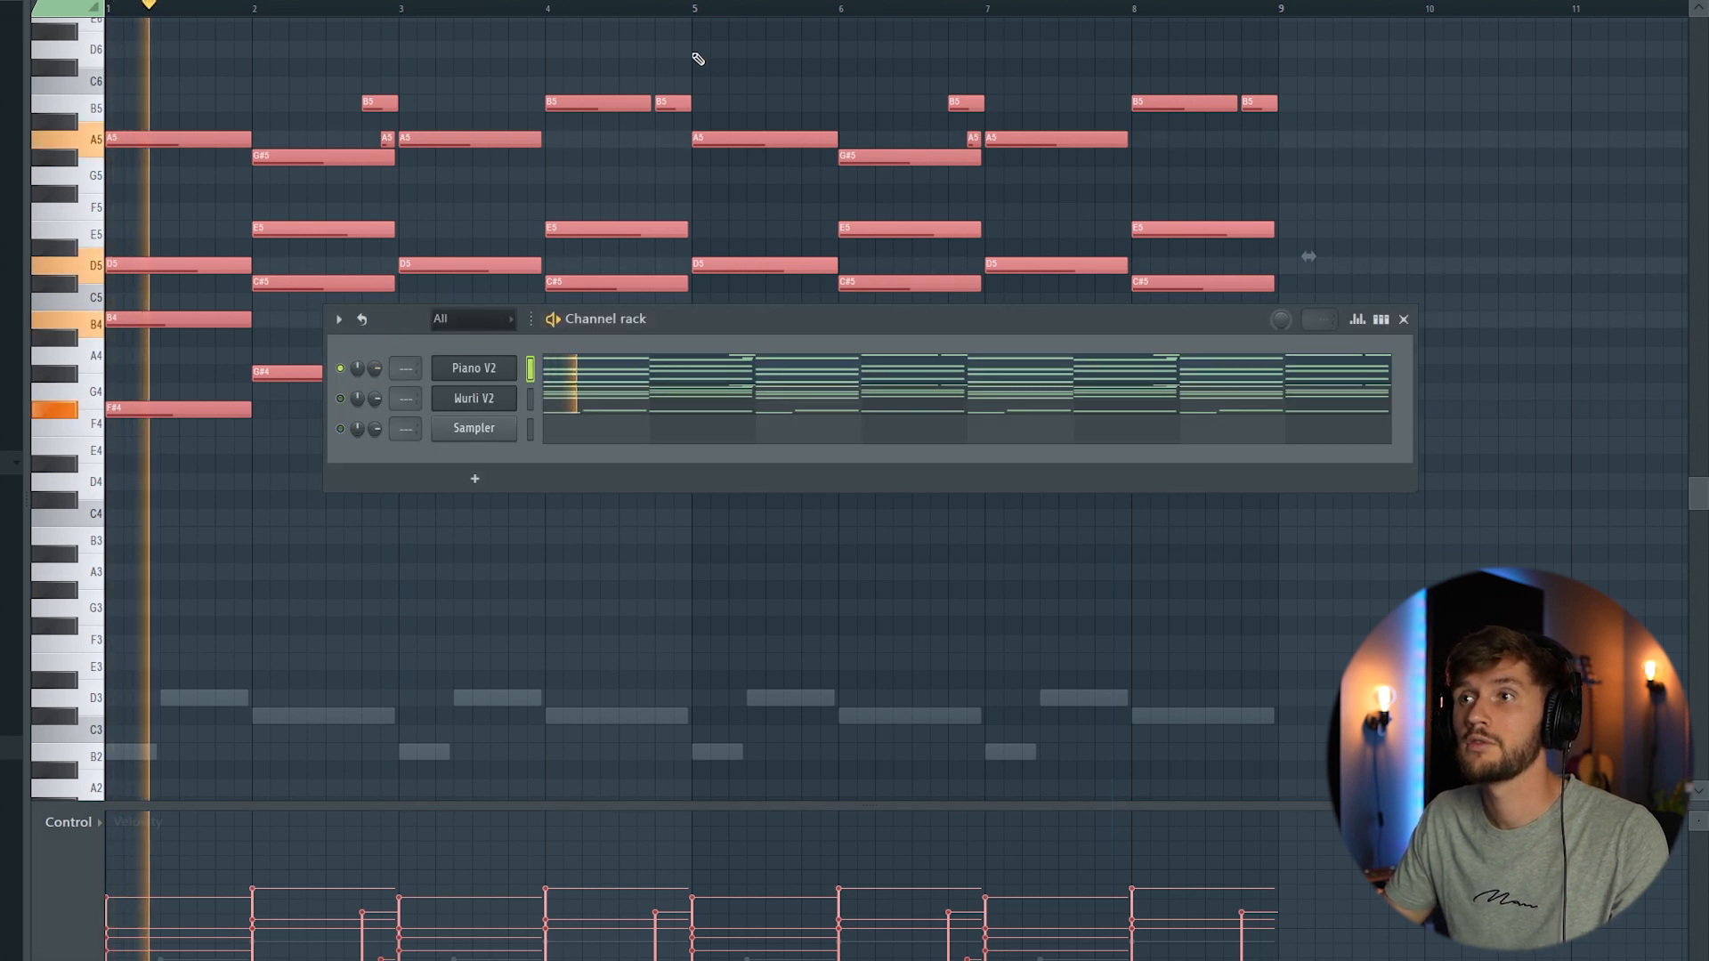
- Delete the piano's short B5 and A5 notes at the end of bar 2 and all its notes in bars 5 to 8
left_click(698, 59)
right_click(394, 107)
right_click(388, 138)
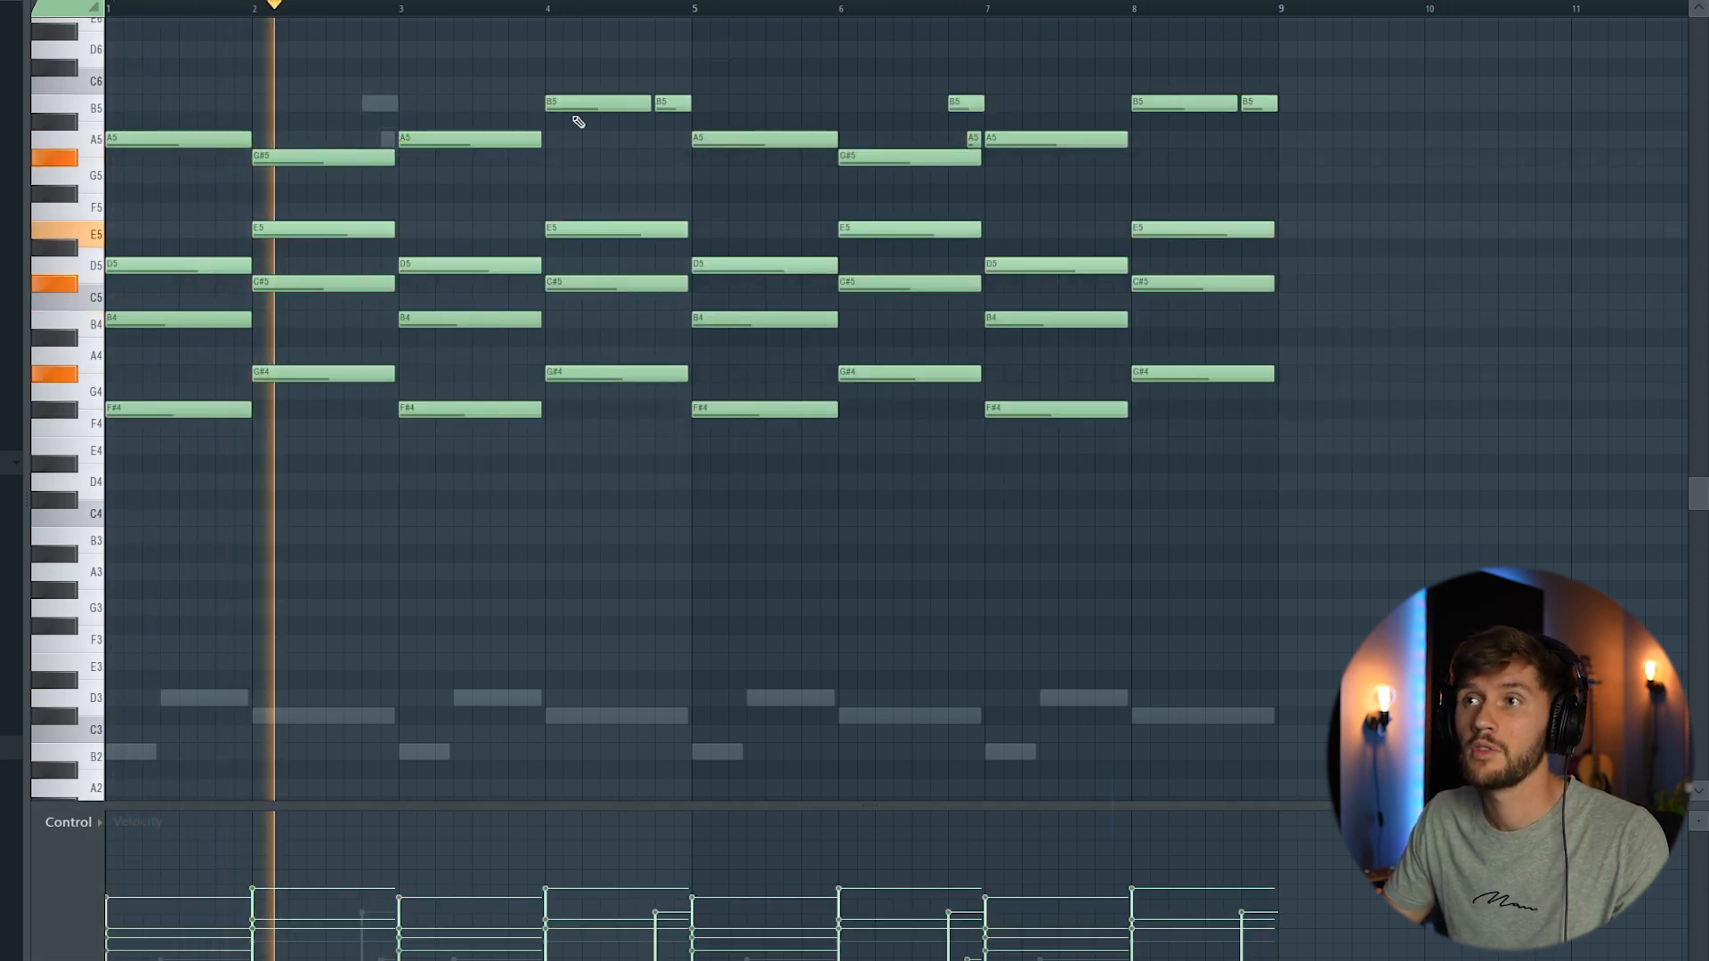
key("space")
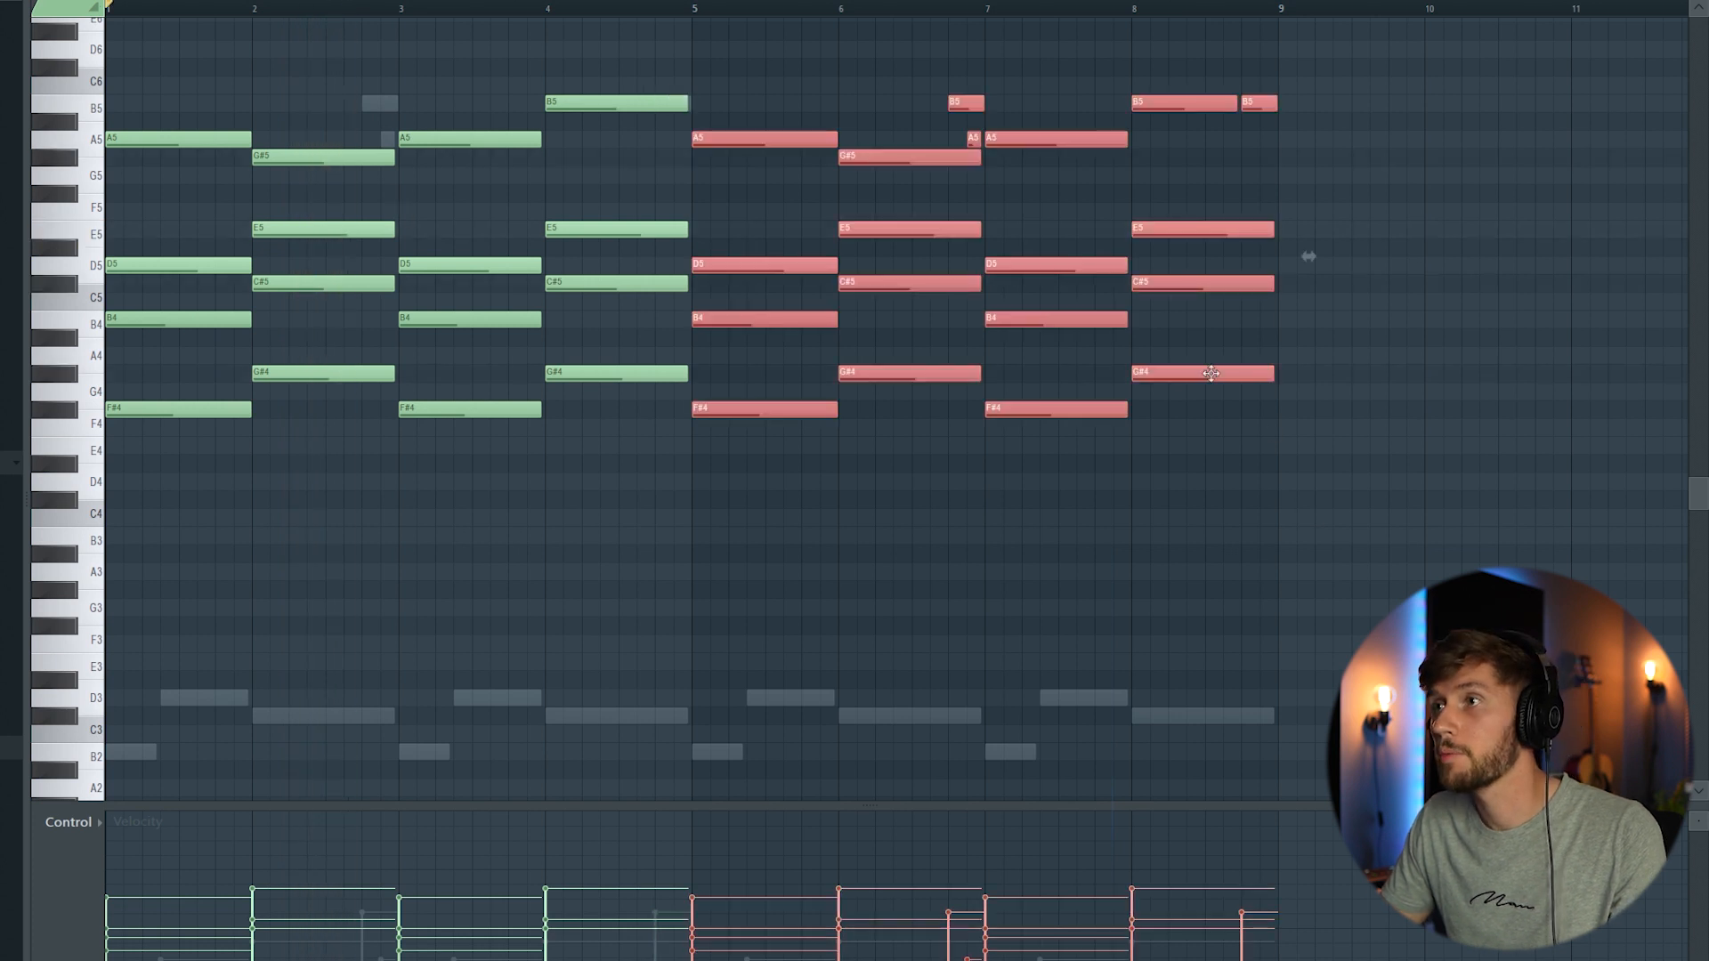
key("Delete")
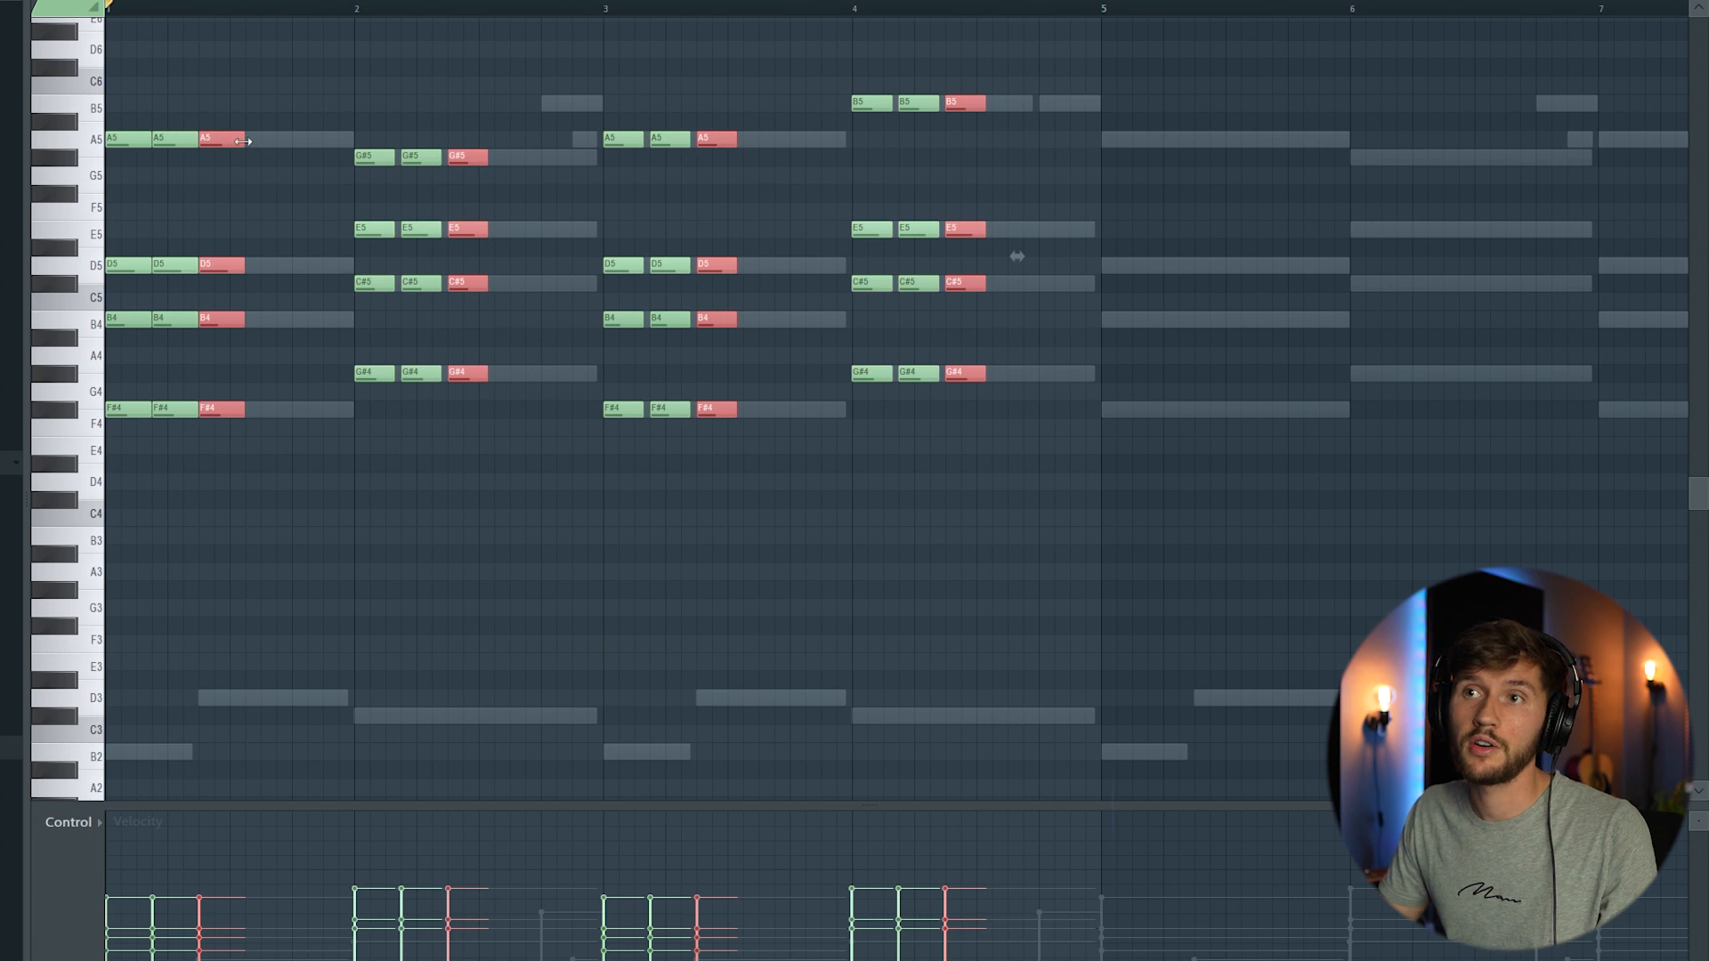
- Resize the third piano chord stab in each bar, add three short stabs at each bar's end, and play the rhythm
left_click_drag(243, 142, 229, 142)
left_click(329, 88)
key("space")
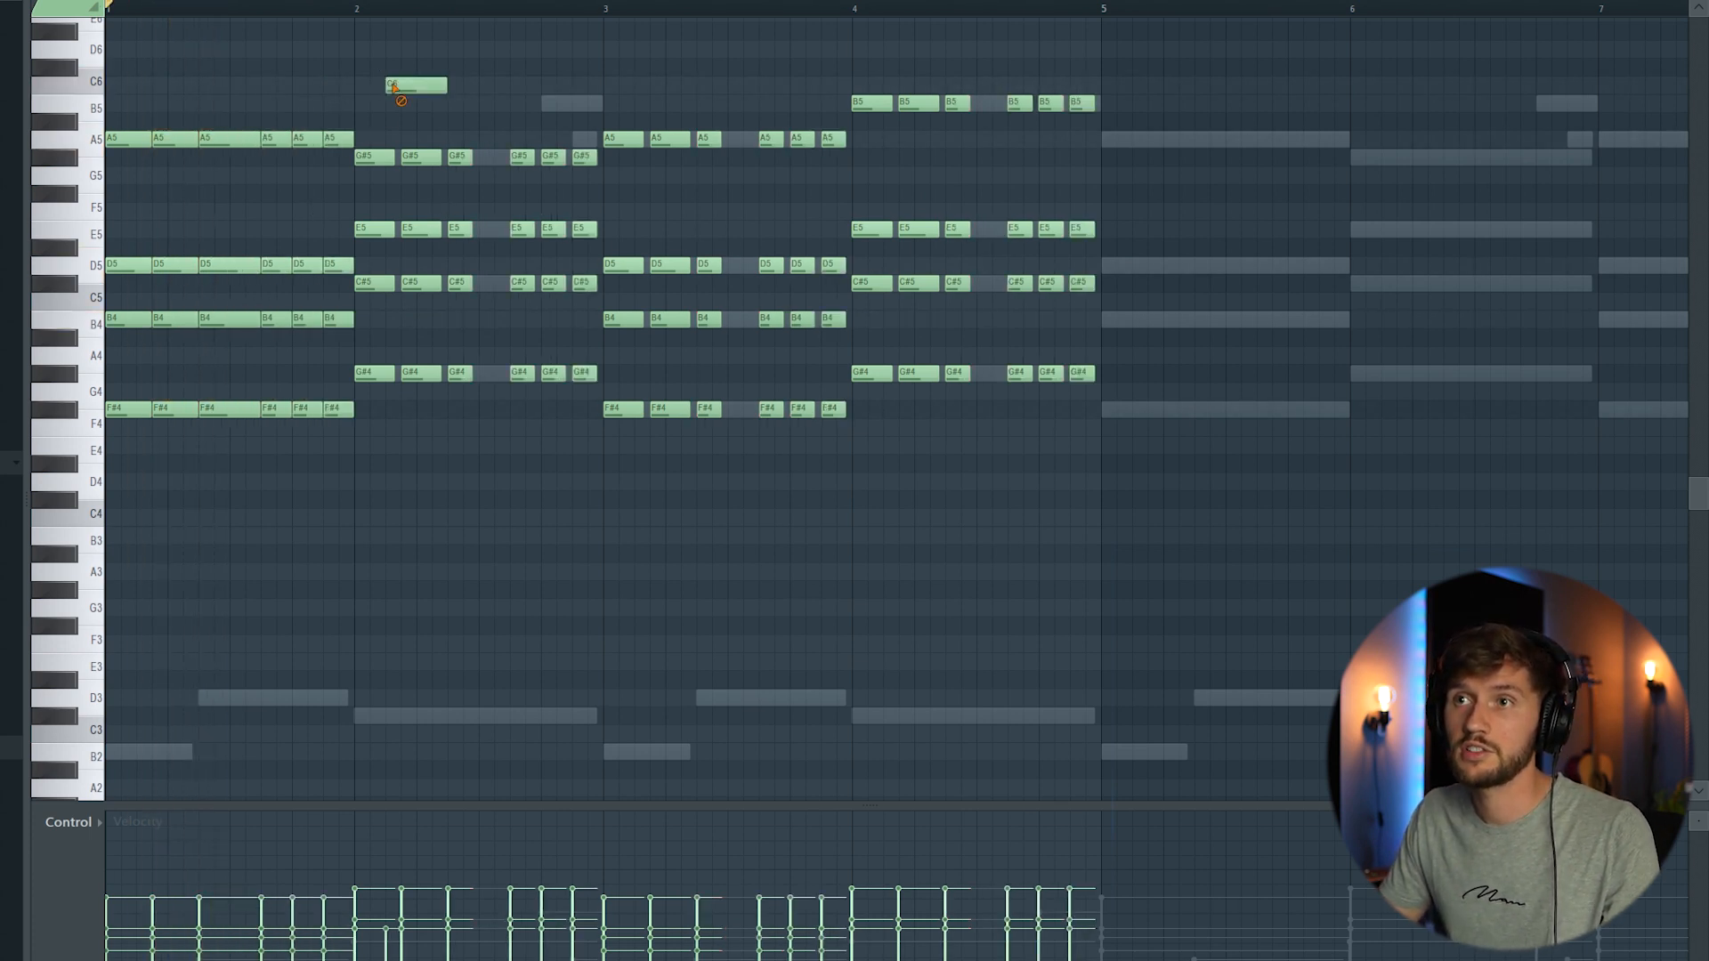
key("space")
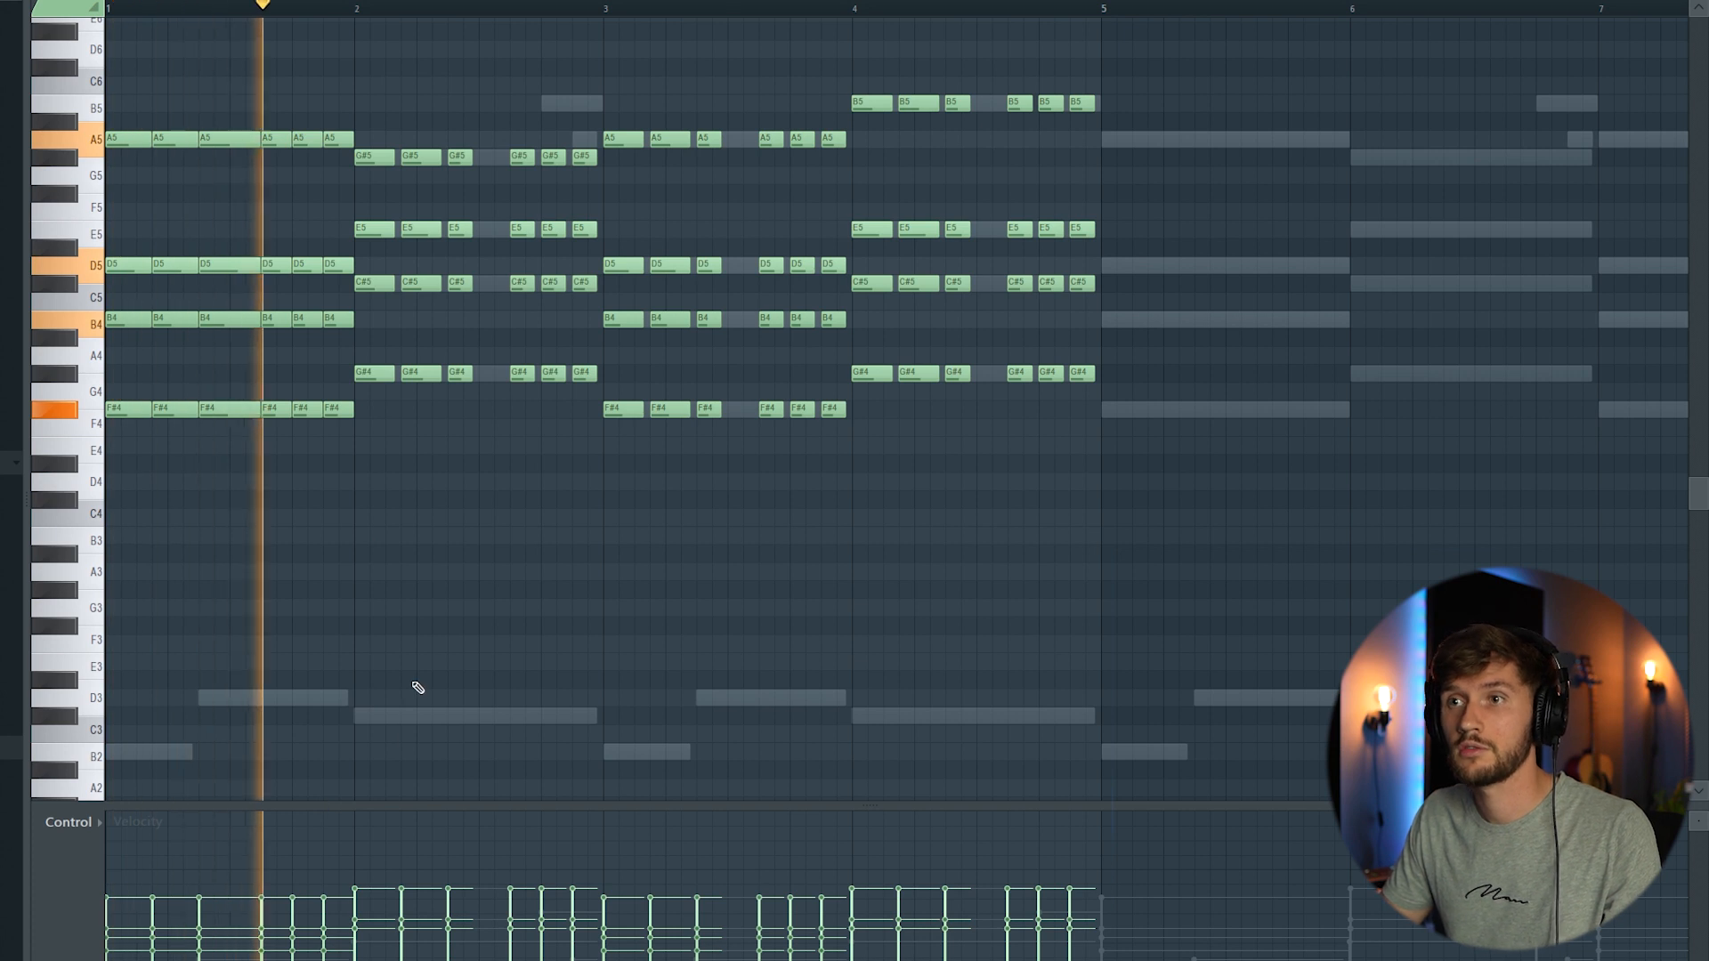
- Lengthen the third piano chord stab in bars 2 to 4, and delete the lowest note from each bar's first two stabs
left_click_drag(482, 120, 456, 388)
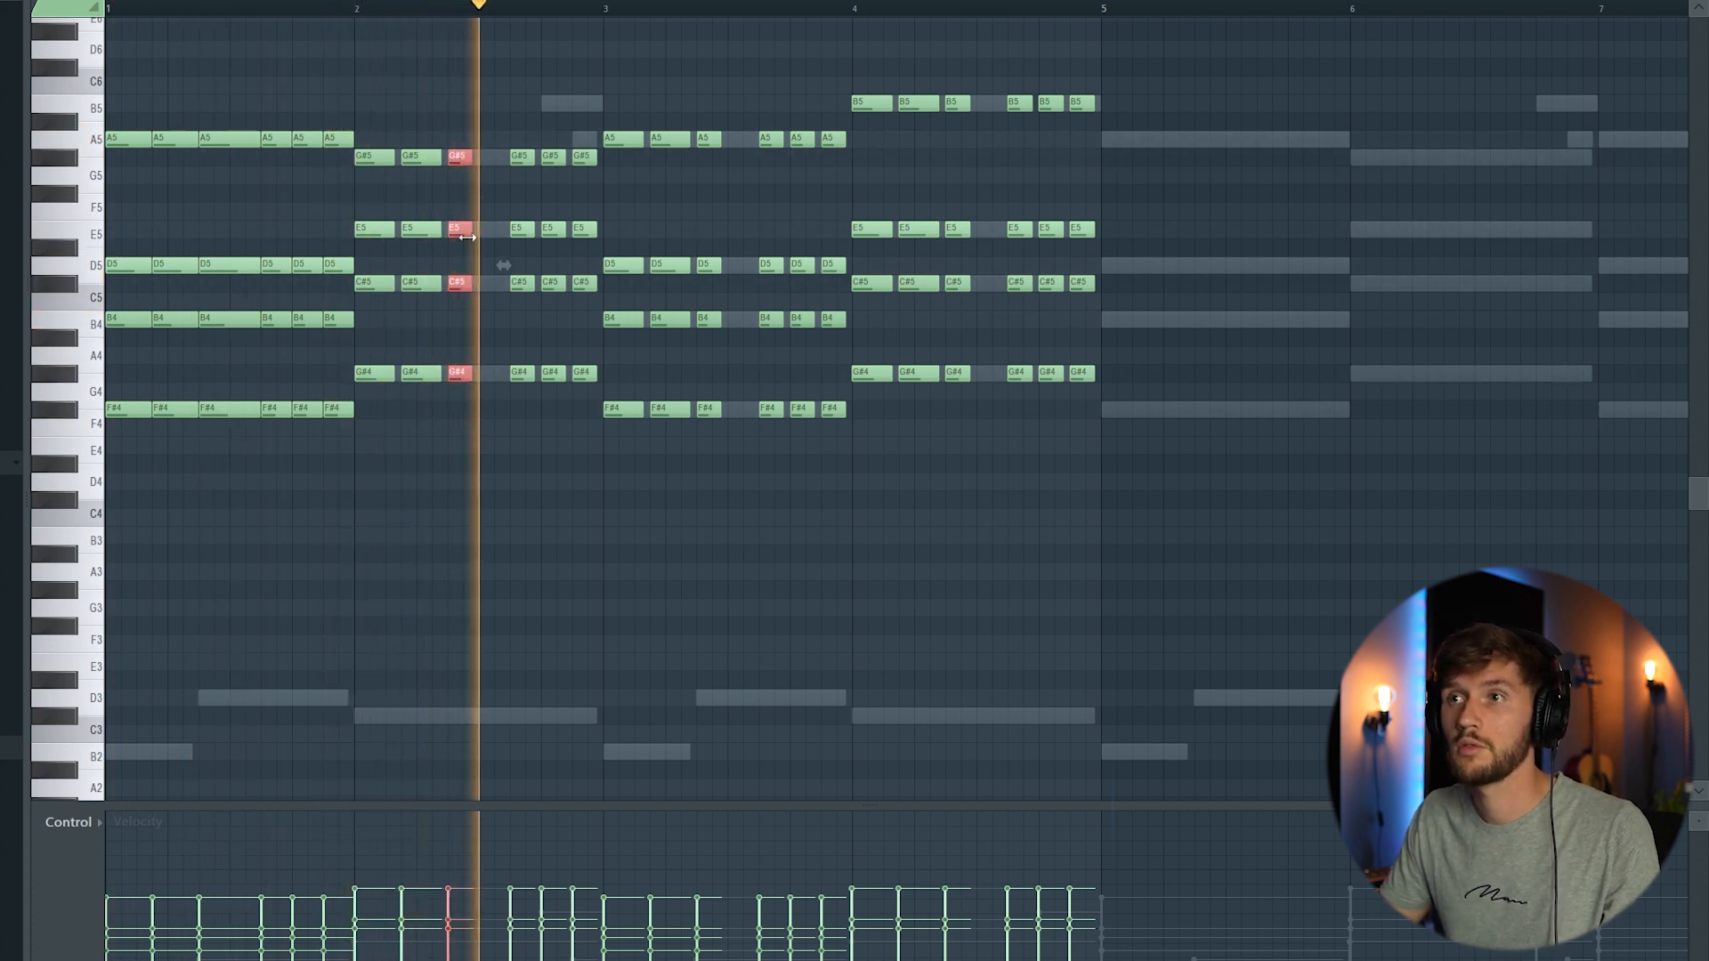
key("space")
right_click(134, 410)
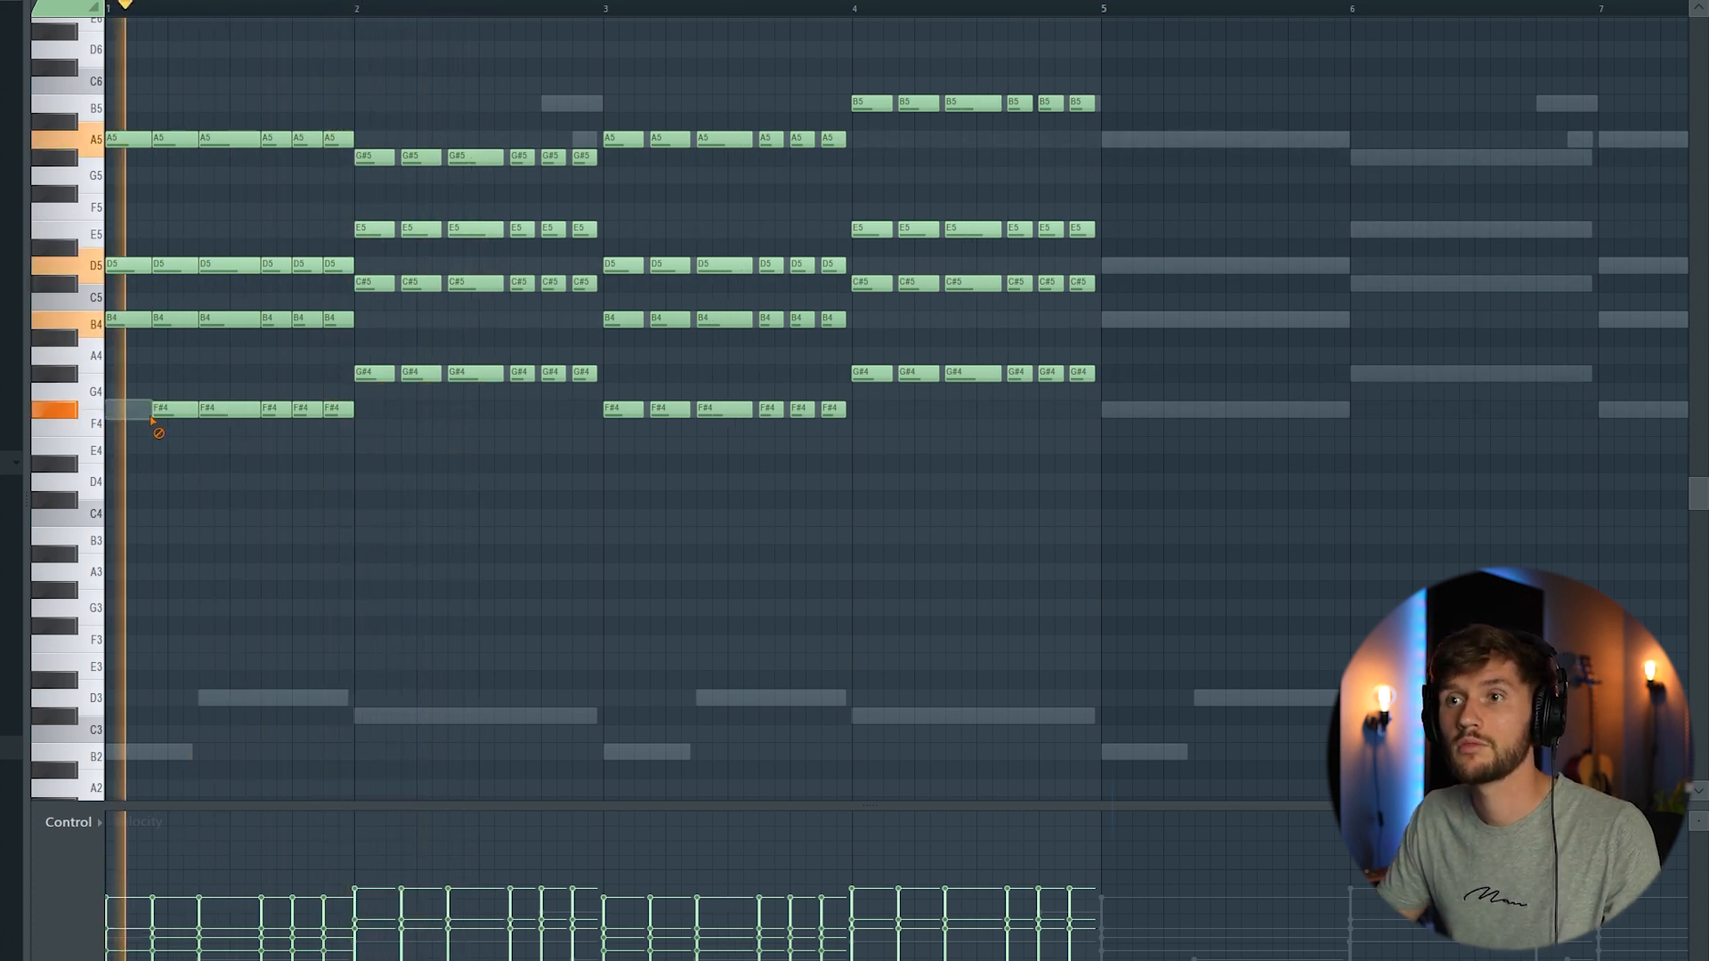
right_click(169, 410)
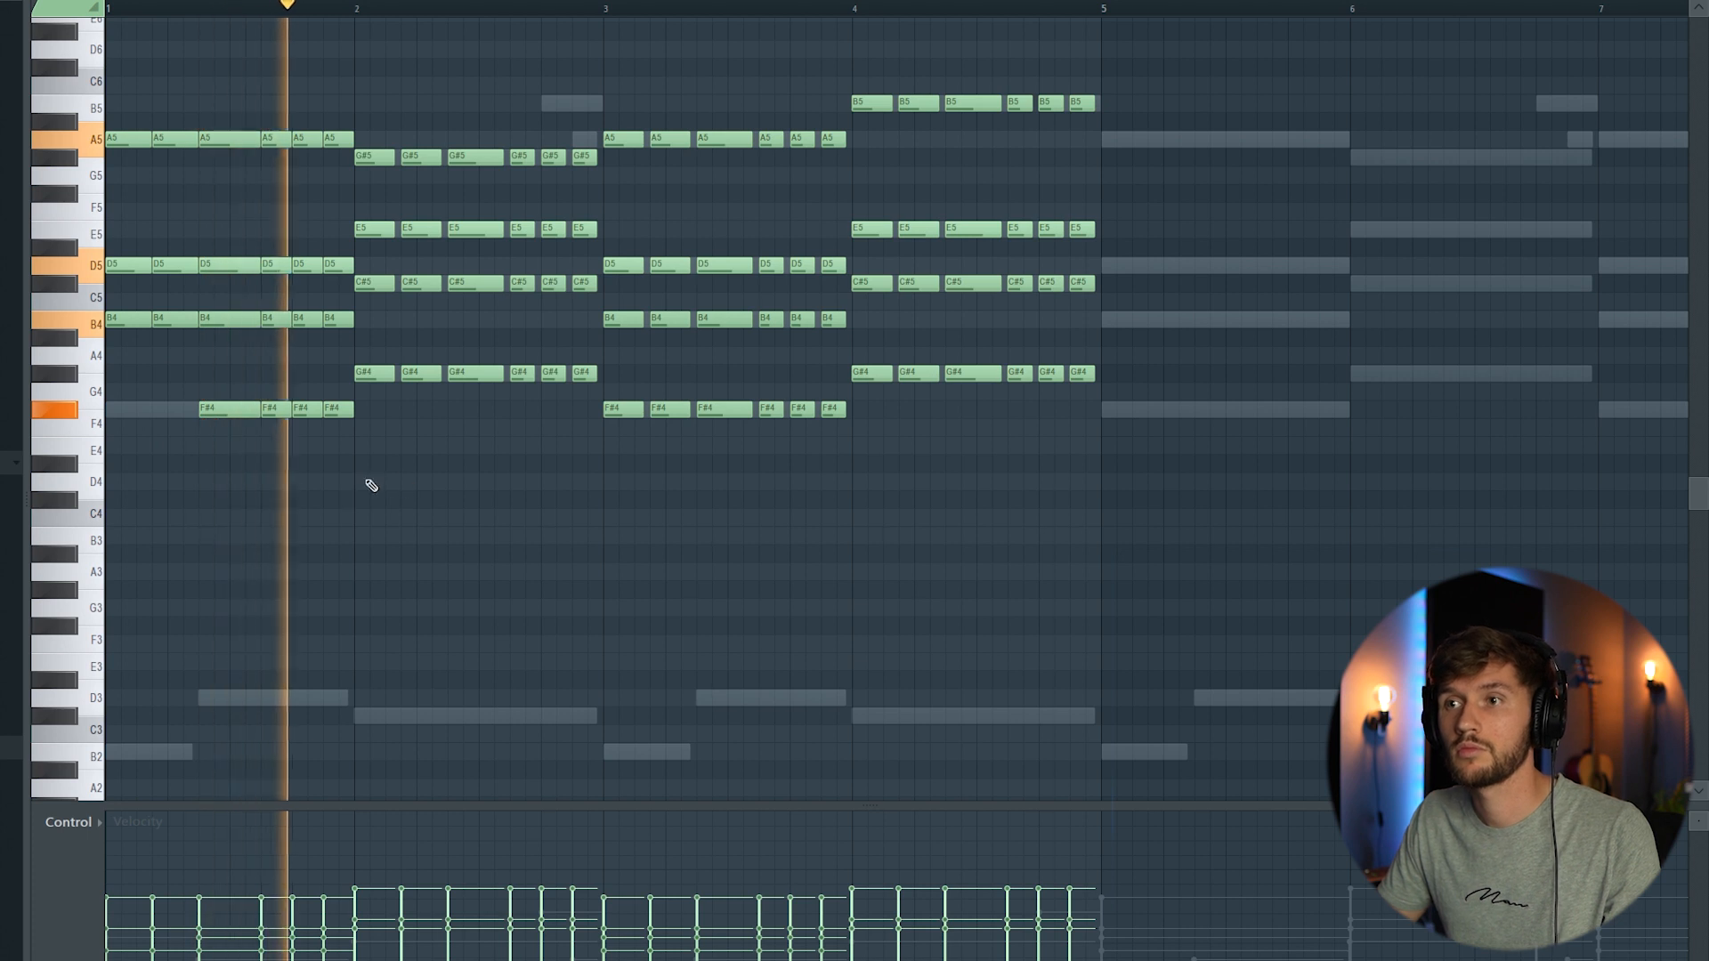
right_click(374, 373)
right_click(421, 373)
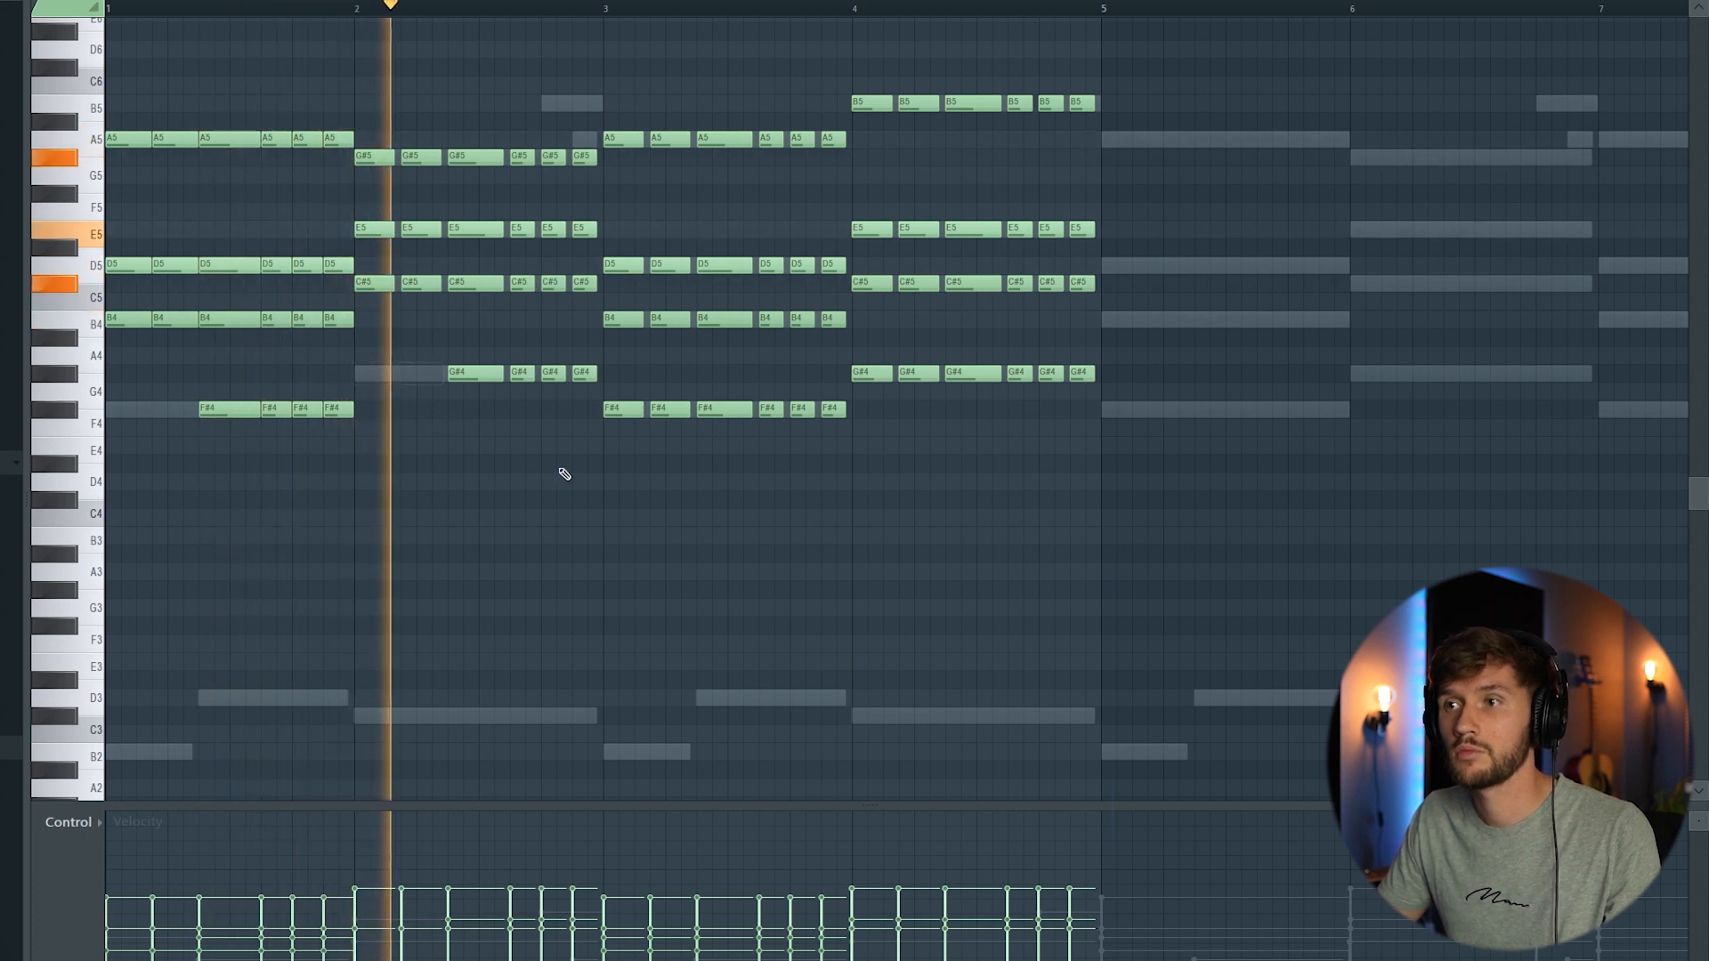
right_click(623, 409)
right_click(669, 410)
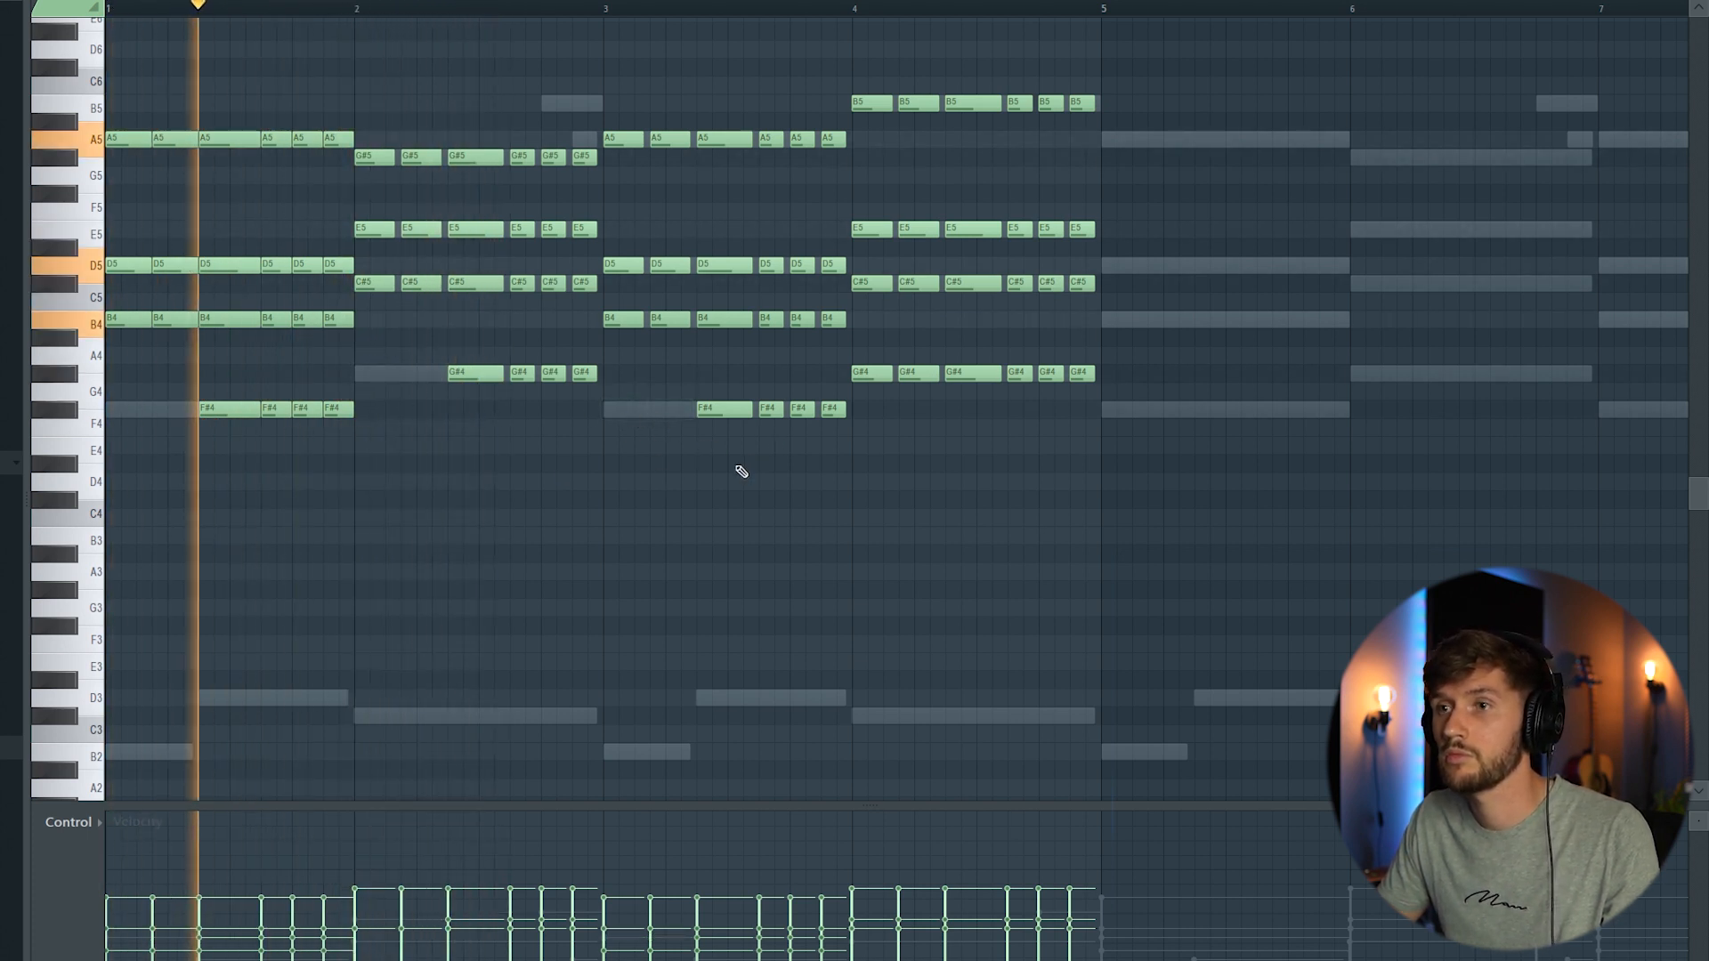
right_click(881, 373)
right_click(912, 374)
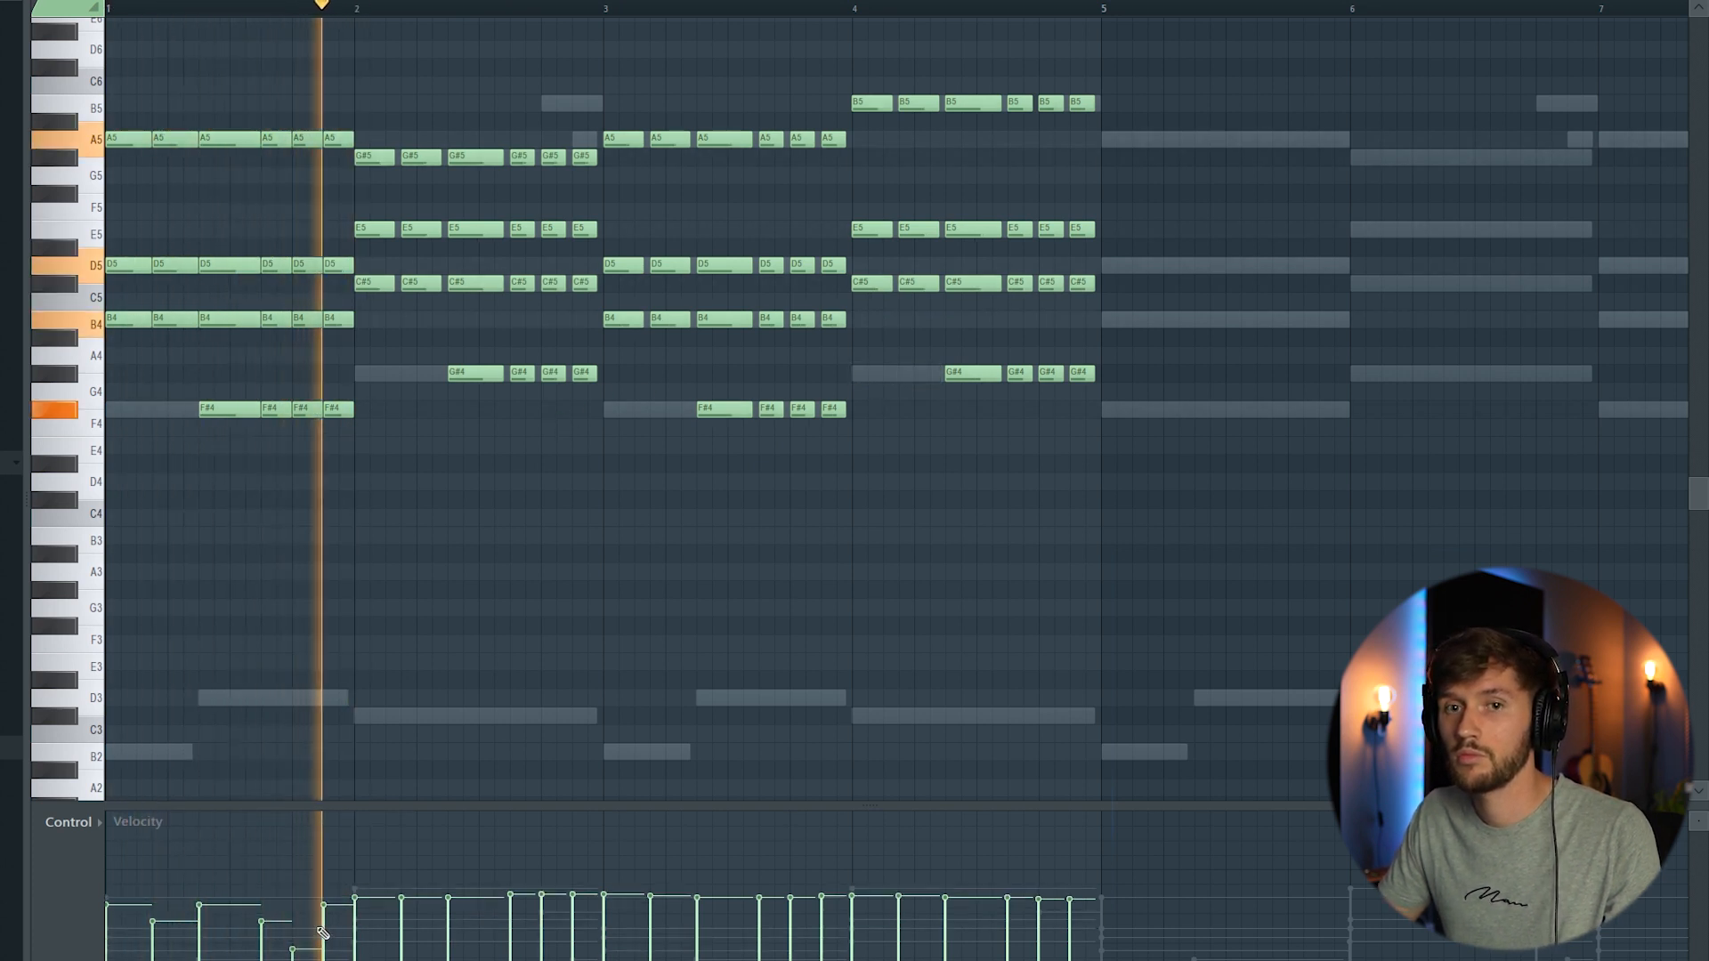
- Lower the velocities of the last three chord stabs in bar 2, with the middle one softest
left_click(512, 921)
left_click(544, 942)
left_click_drag(545, 942, 545, 953)
left_click(576, 926)
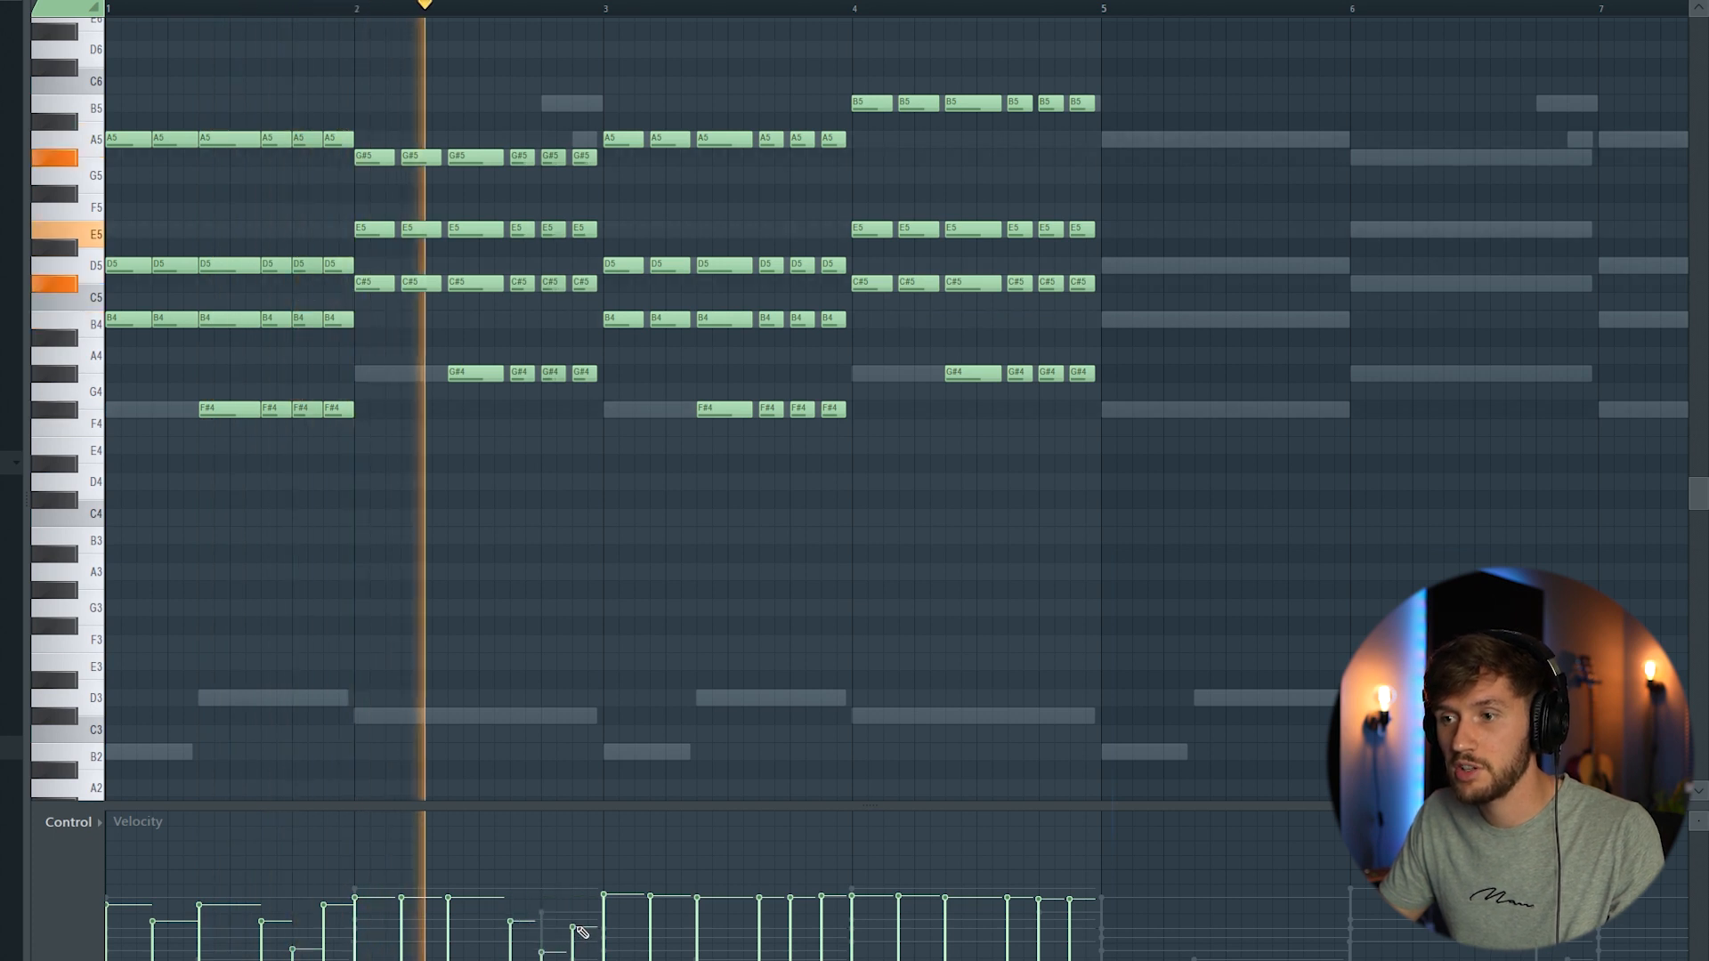
key("space")
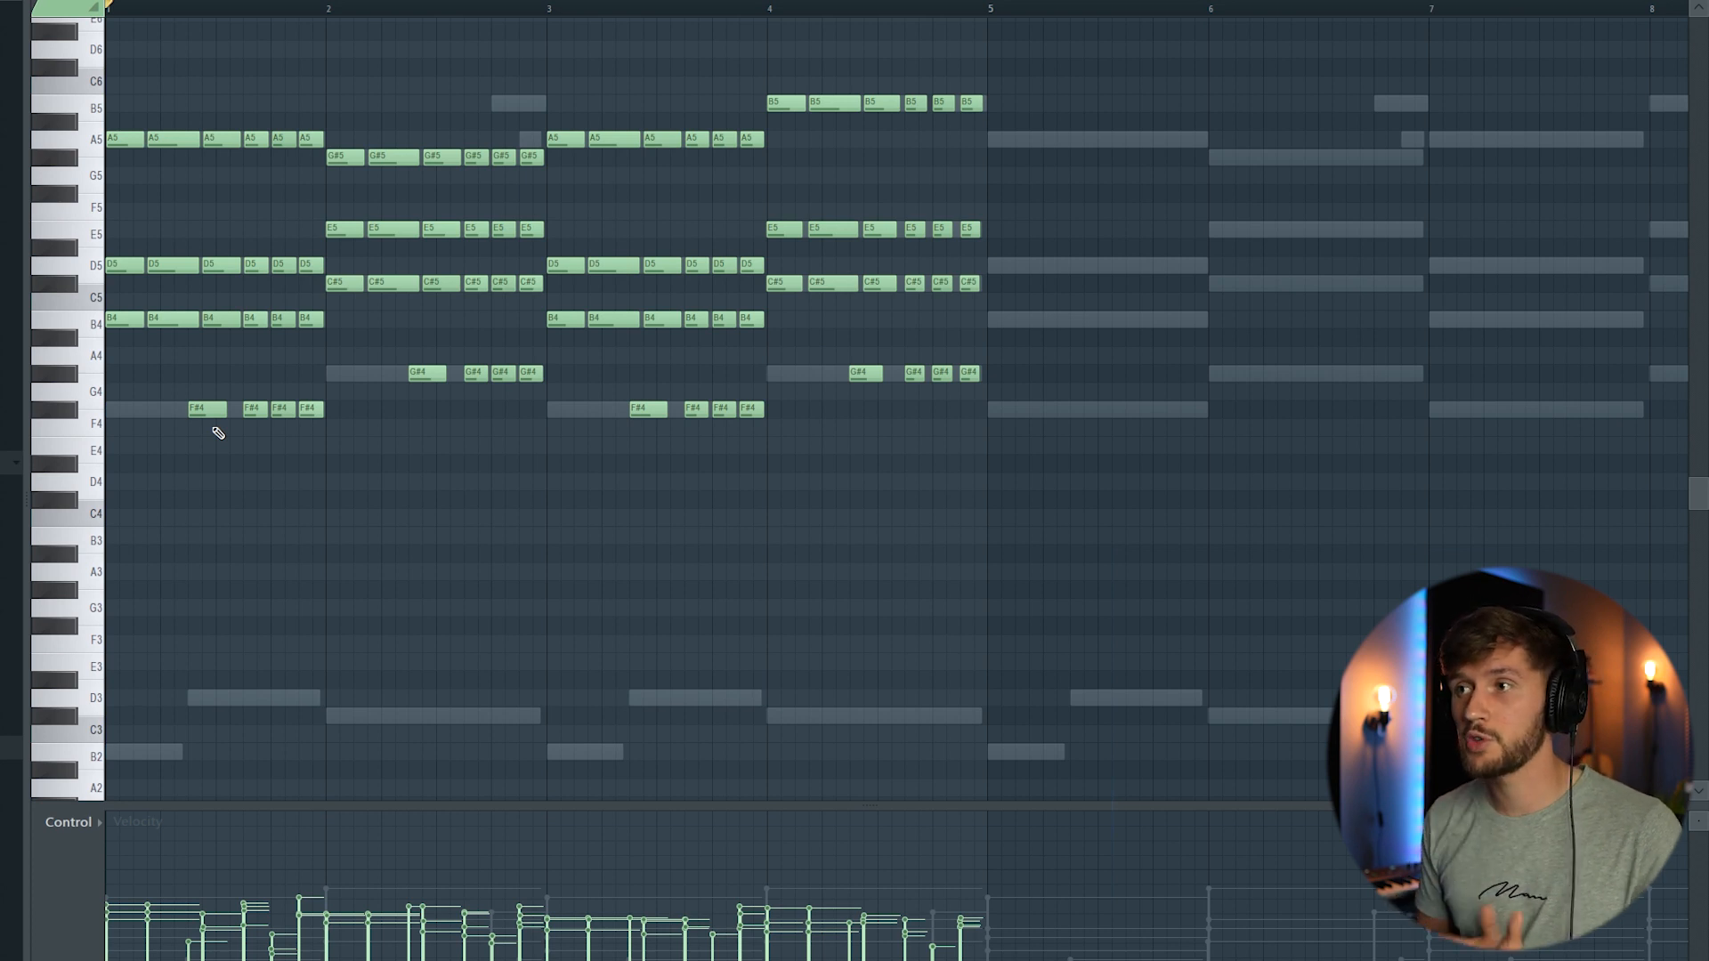
- Play the piano part, and duplicate its four bars into bars 5 to 8
key("space")
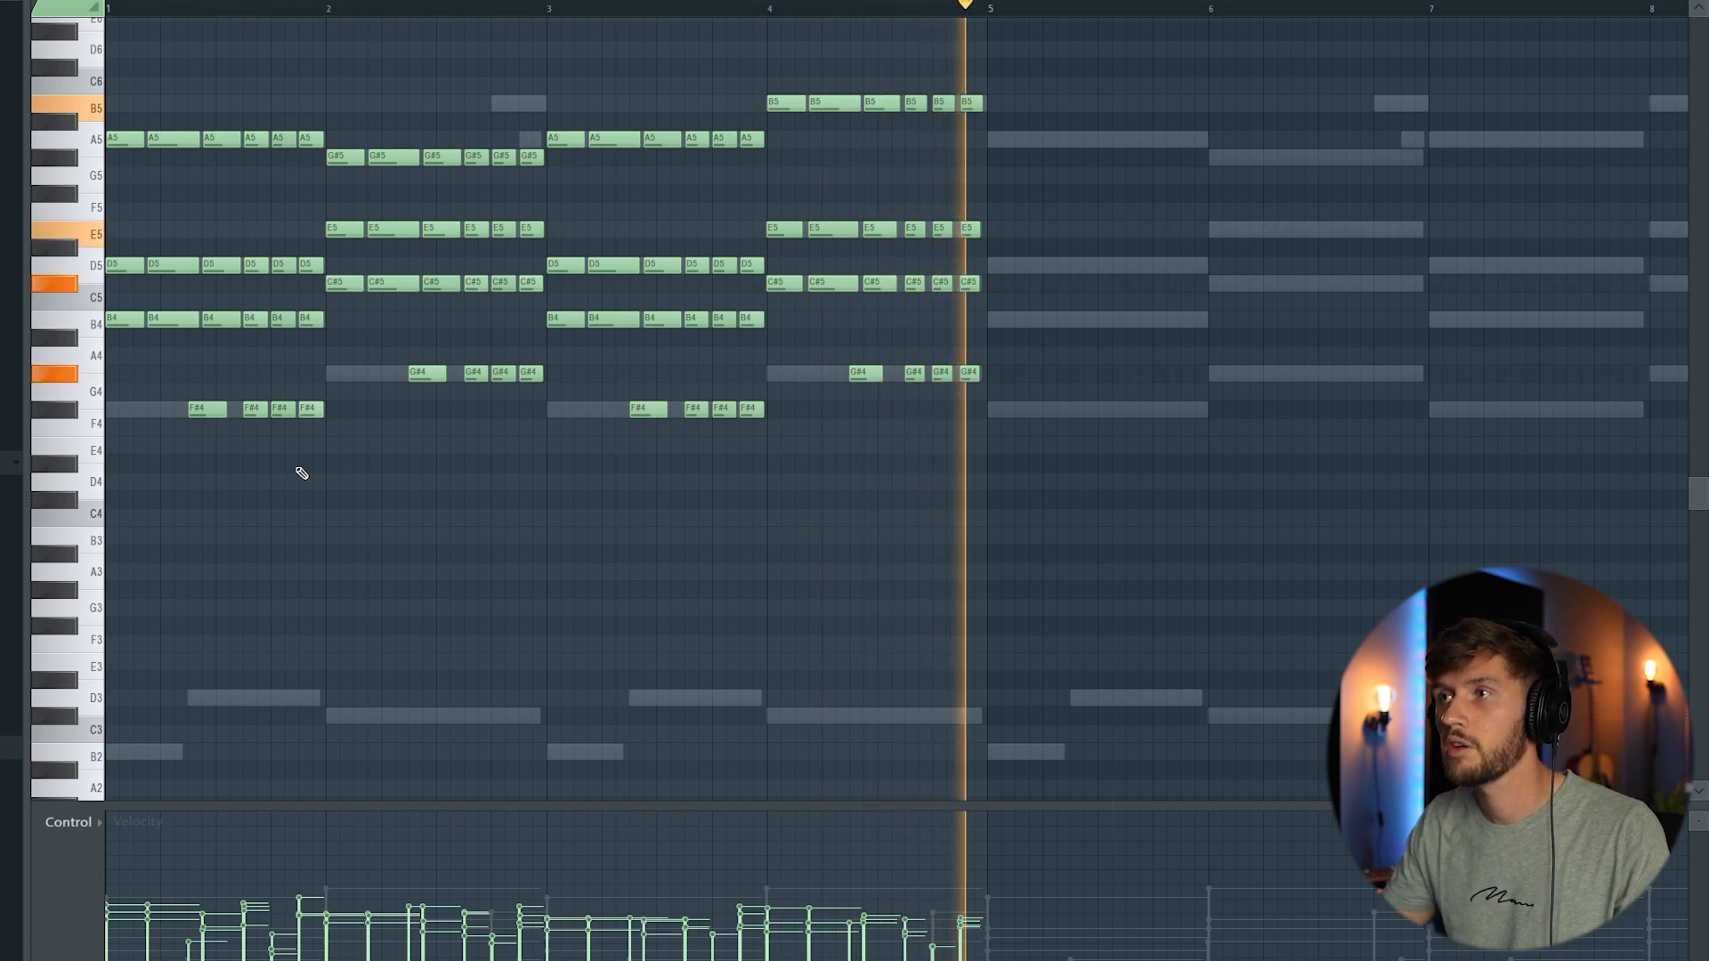
left_click_drag(89, 67, 162, 560, "ctrl")
key("ctrl+b")
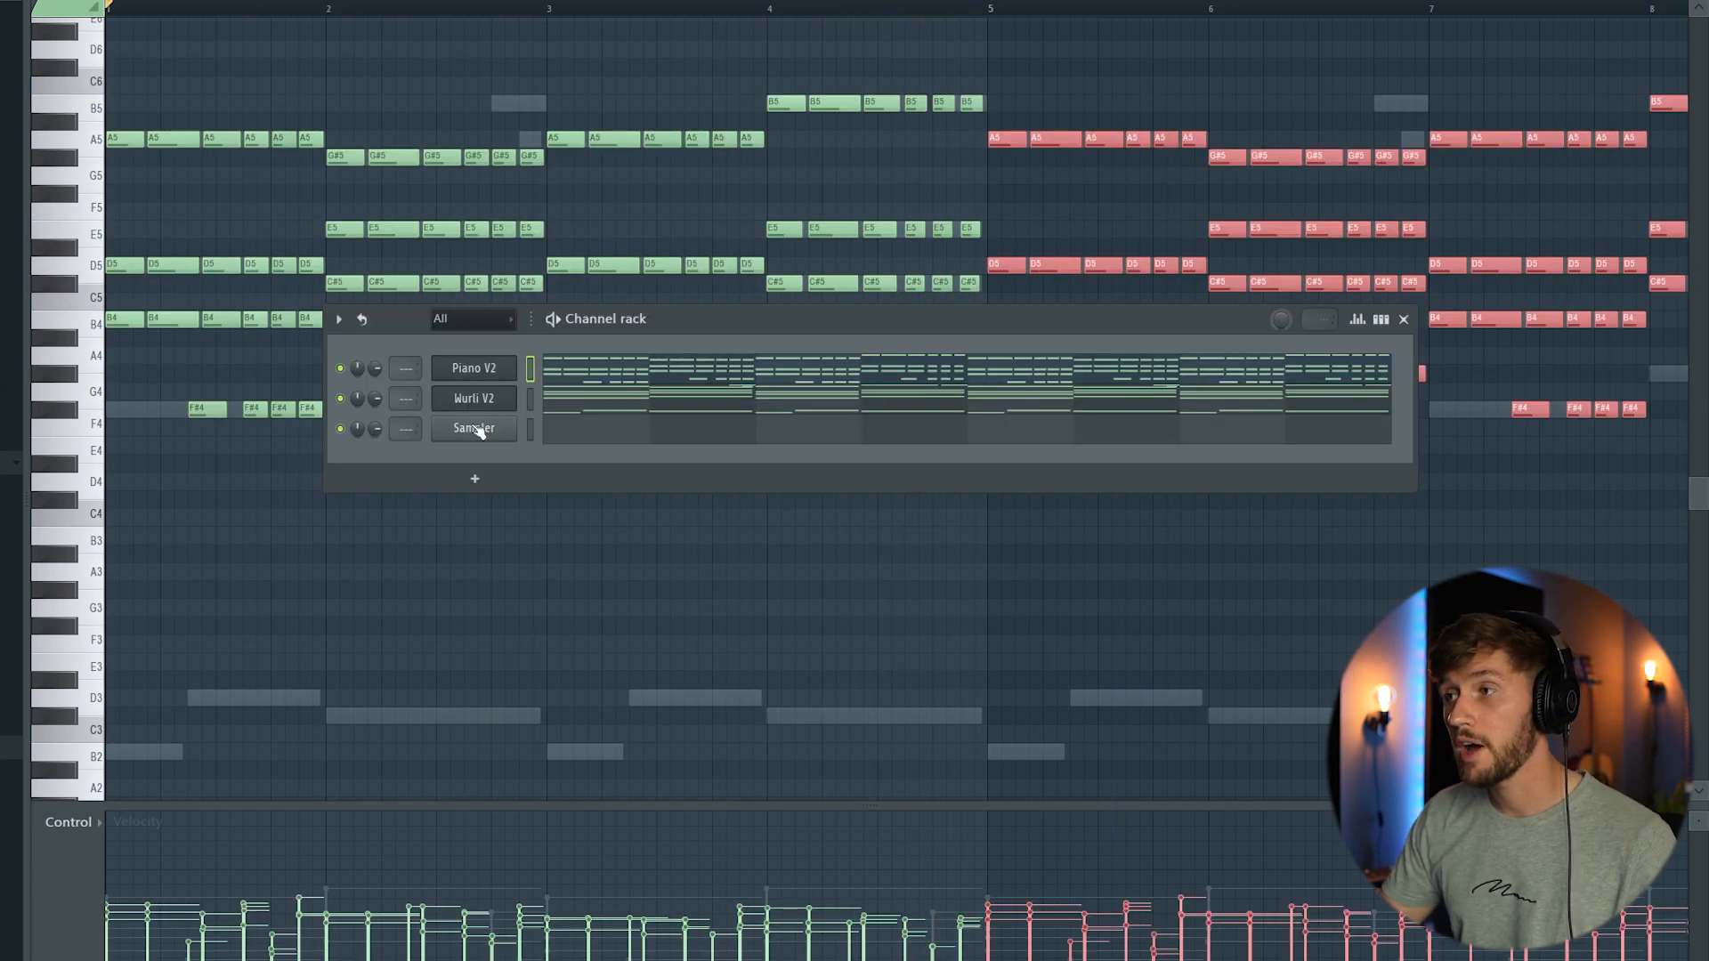
- Replace the Sampler channel with the Arcade instrument, and open Arcade's key setting
right_click(479, 431)
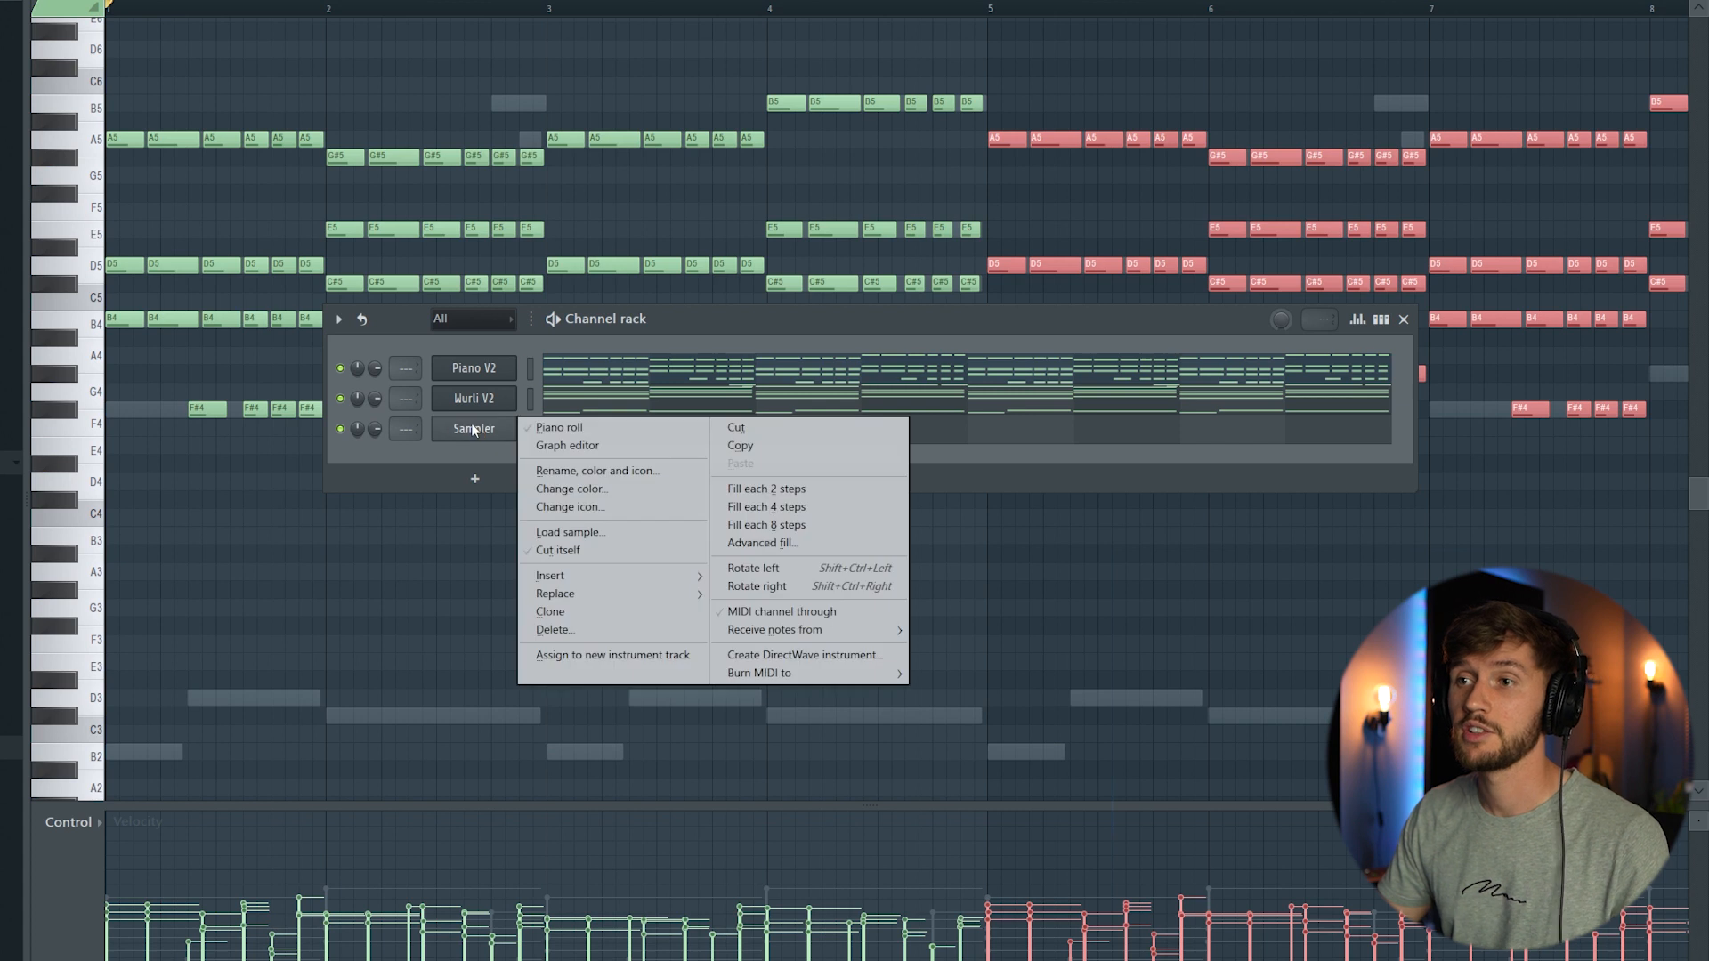
mouse_move(609, 592)
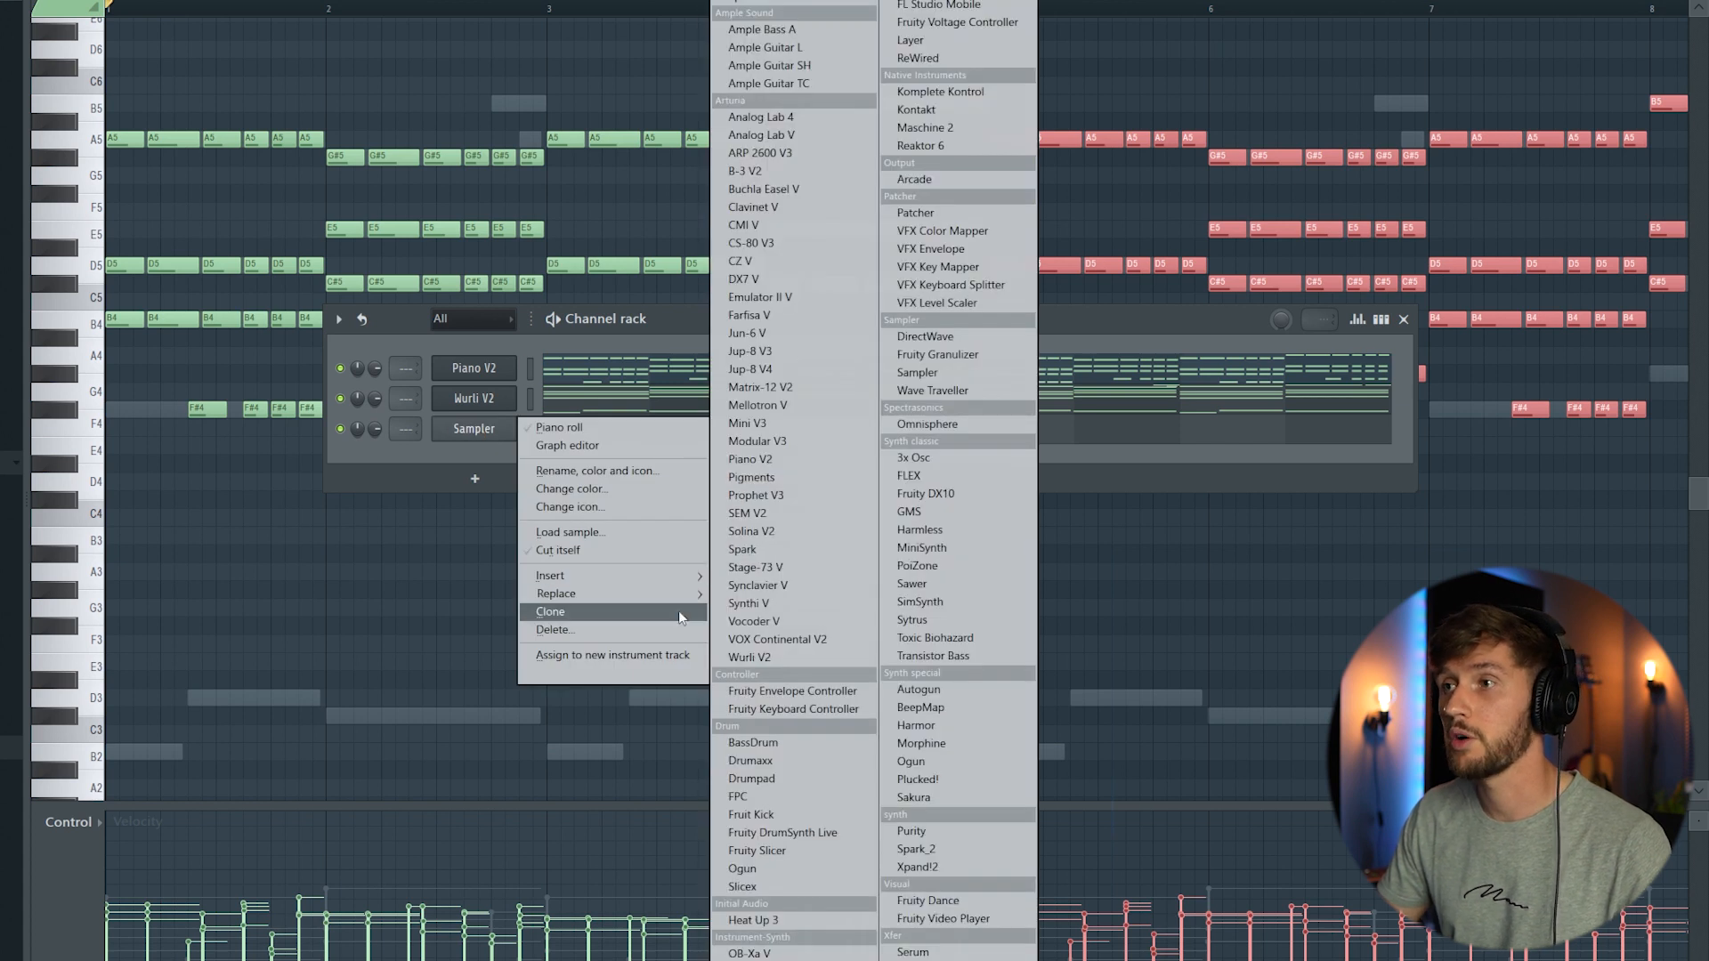
left_click(942, 184)
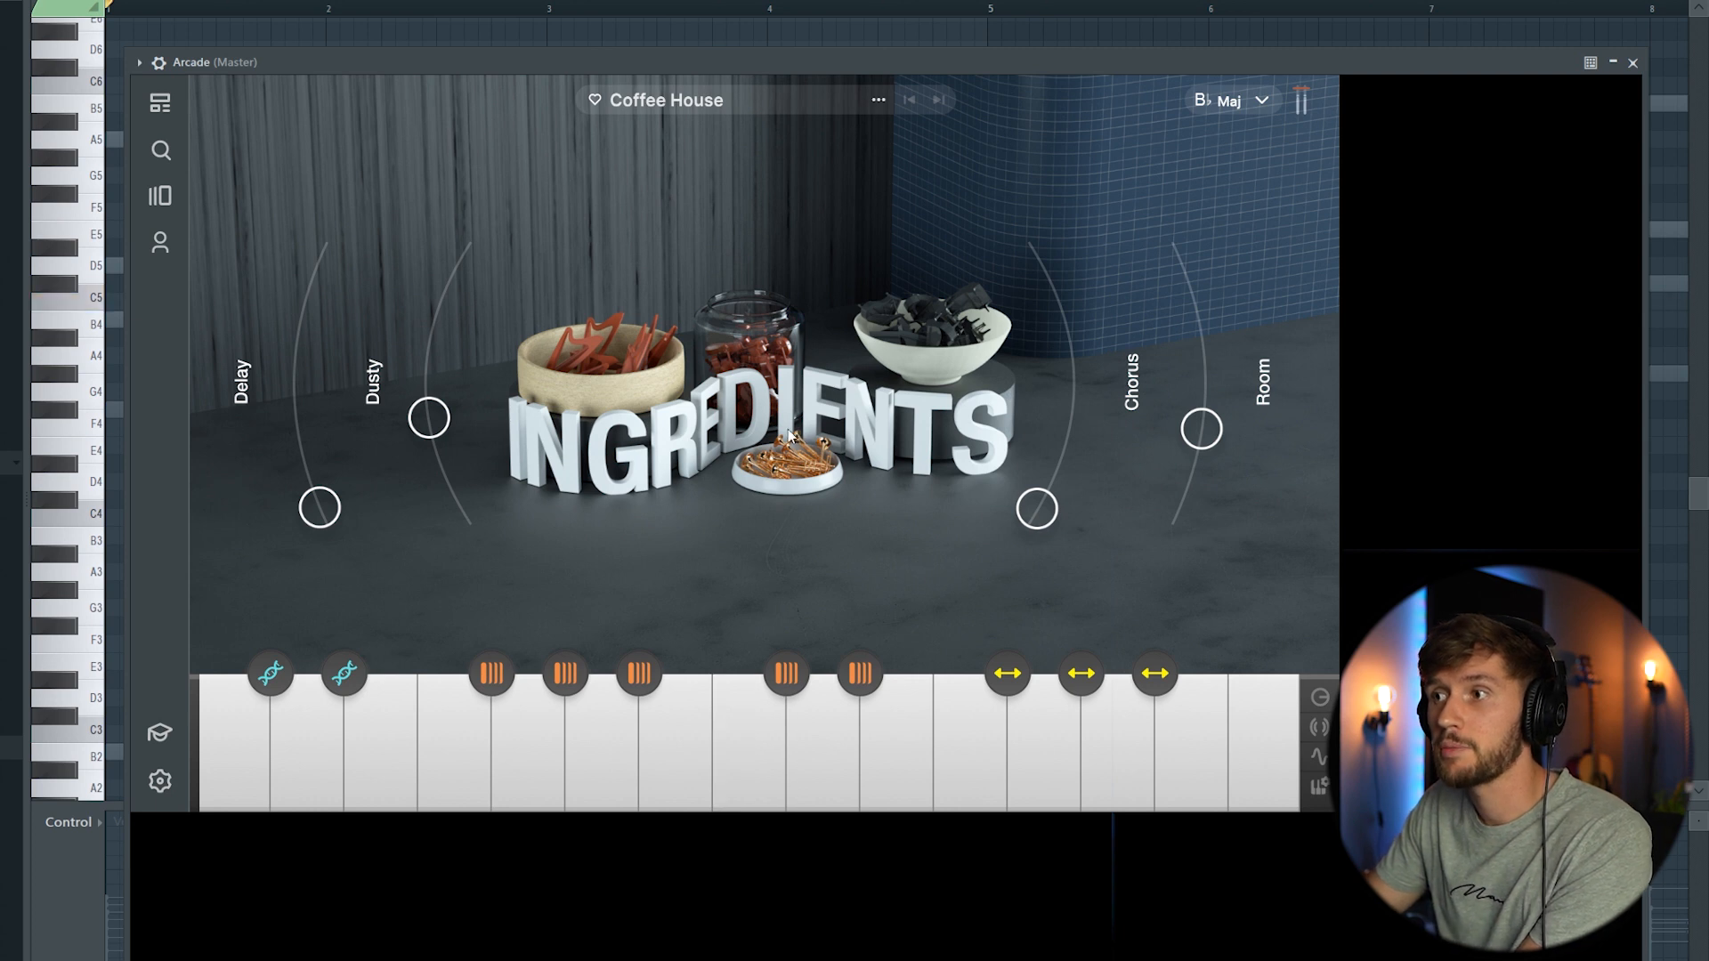
left_click(1249, 107)
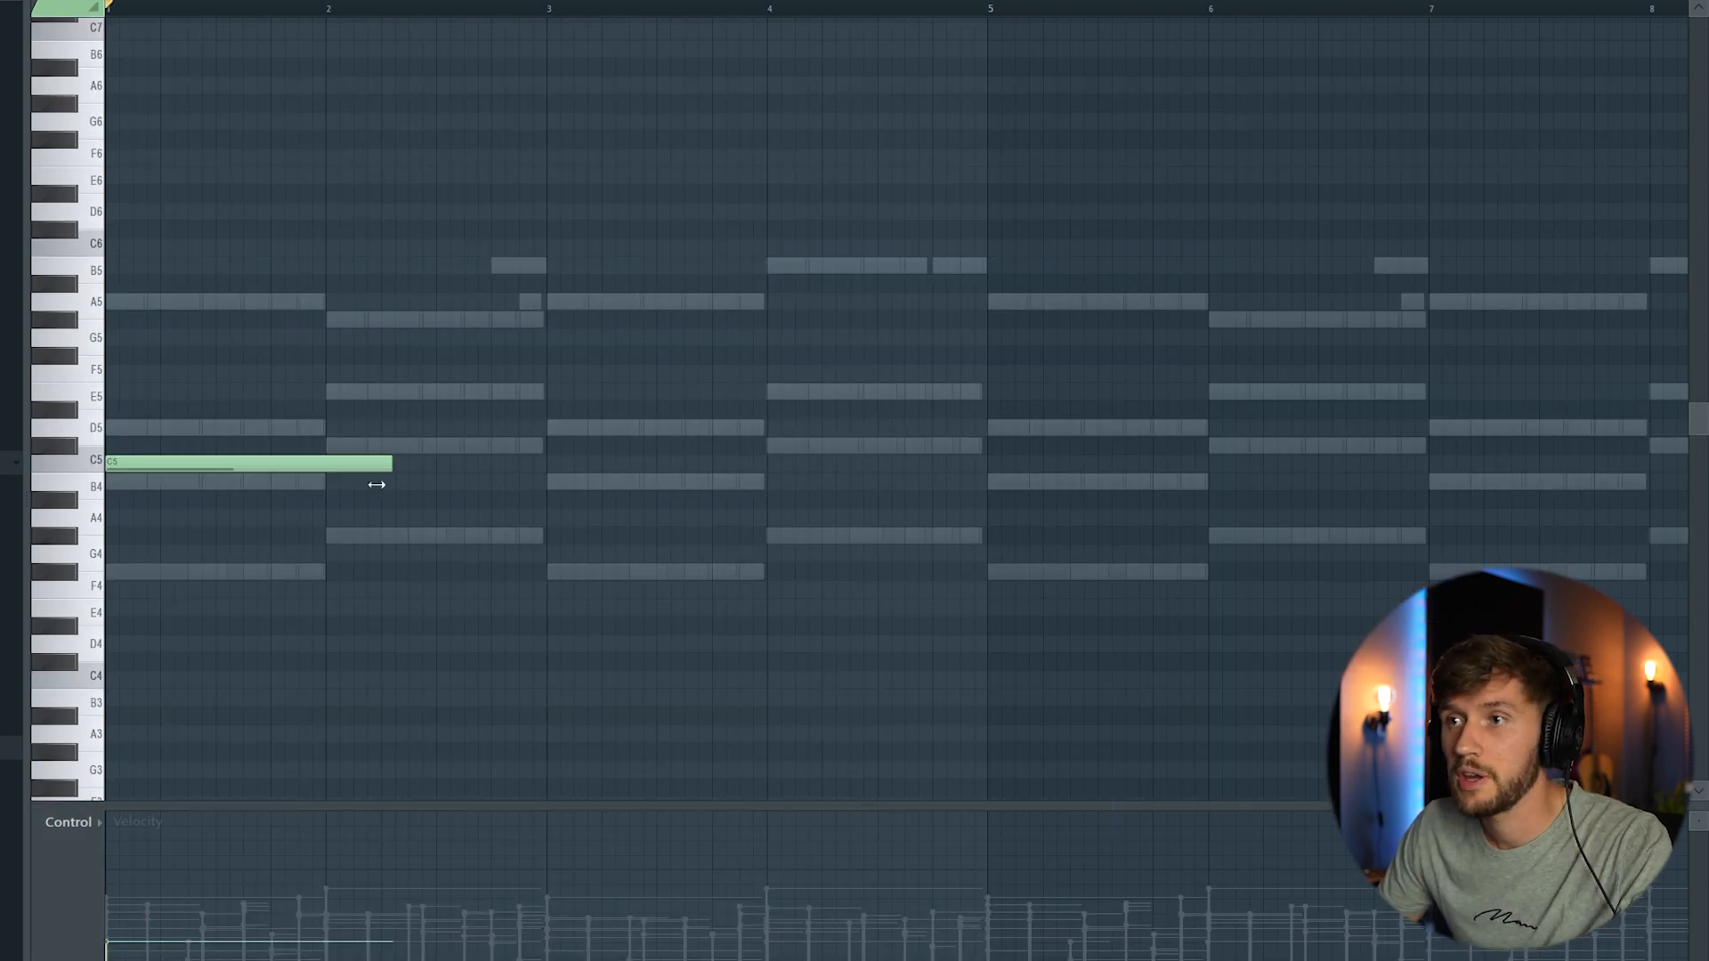
- Move the long note spanning bars 1 and 2 up to A5, and play it with the chords
left_click_drag(192, 469, 169, 371)
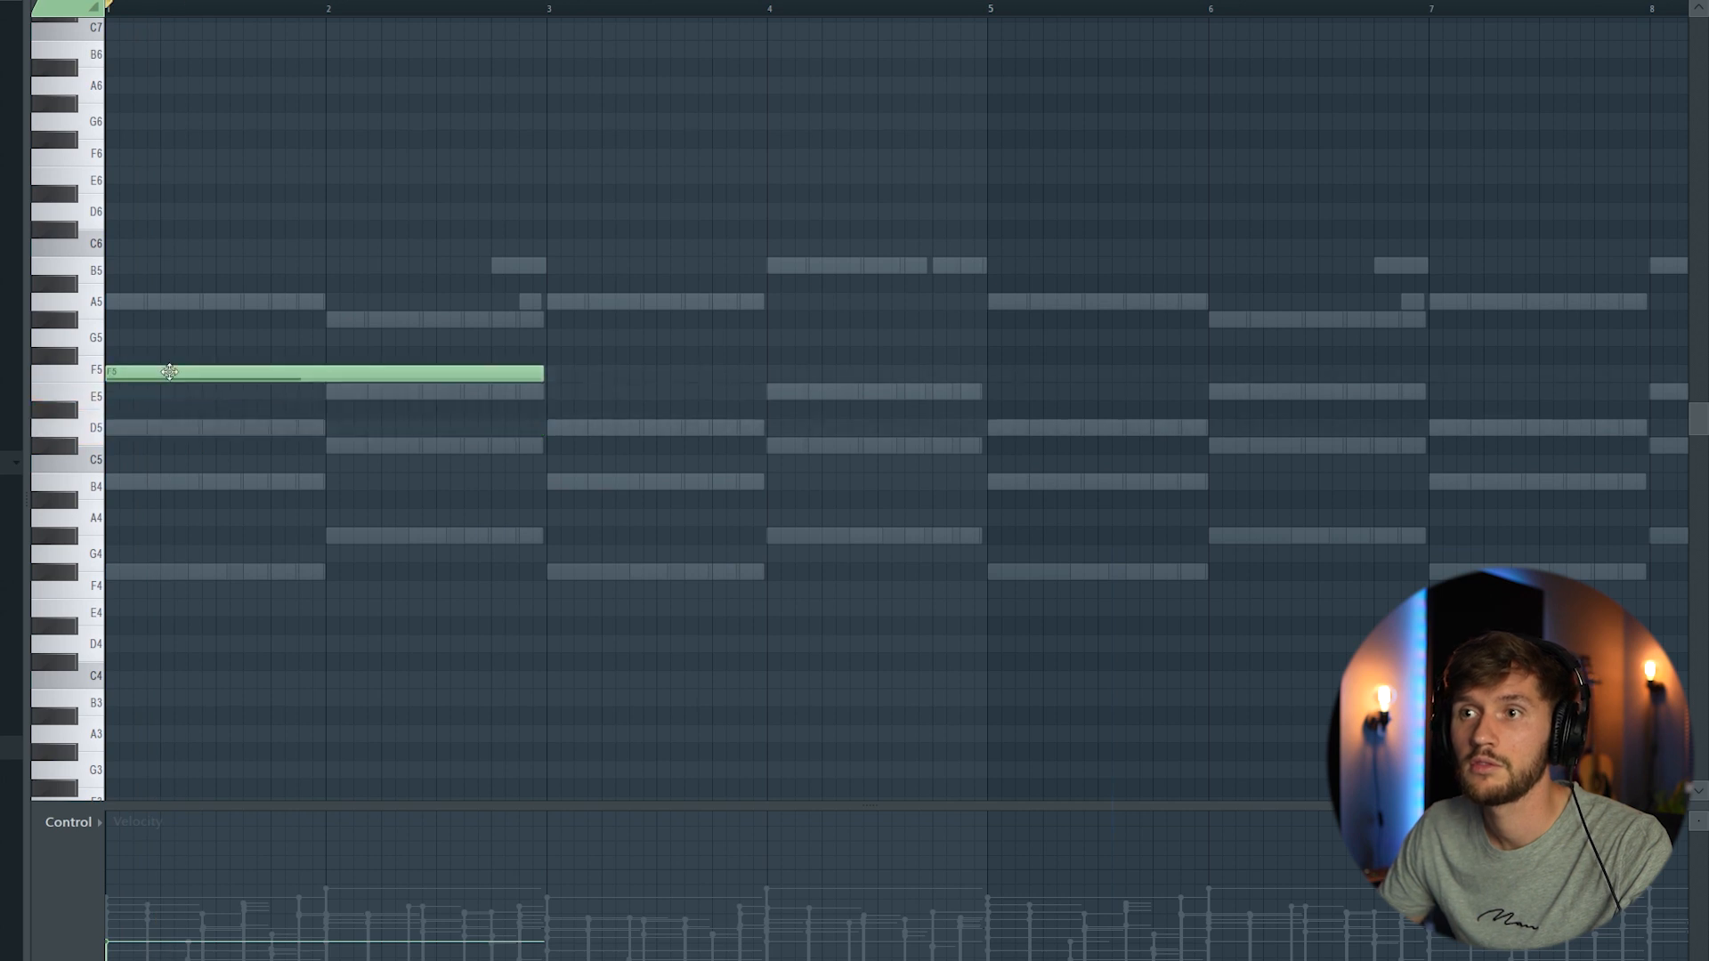
key("space")
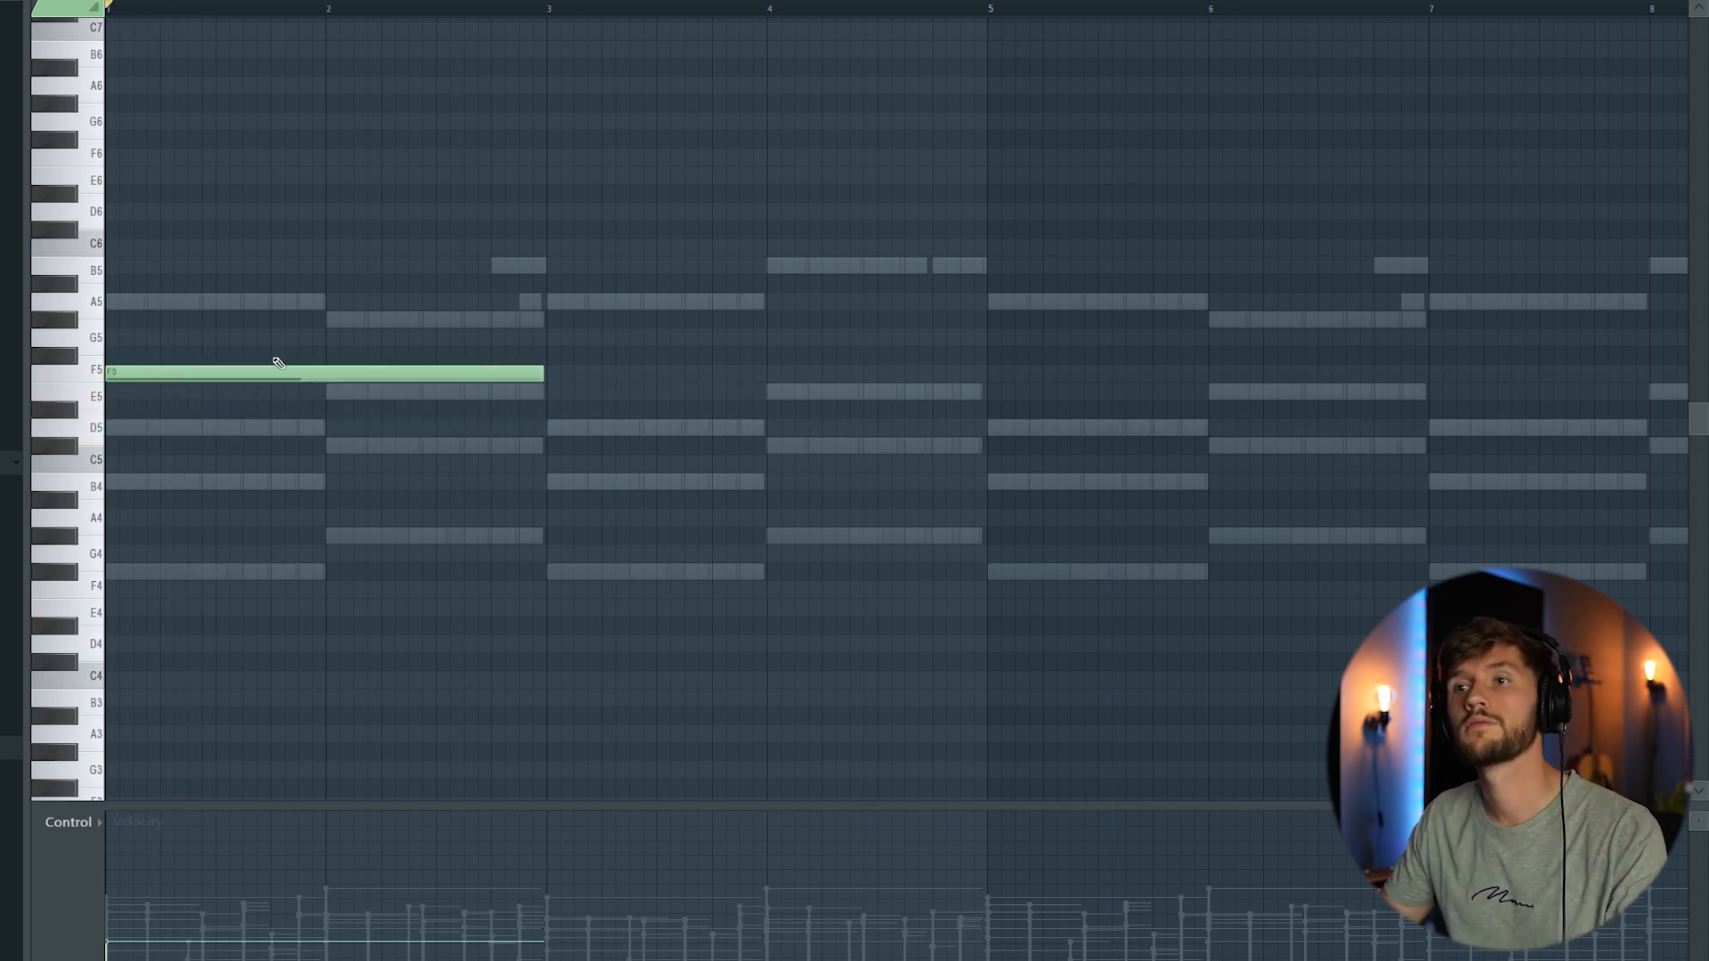
left_click_drag(216, 365, 216, 286)
key("space")
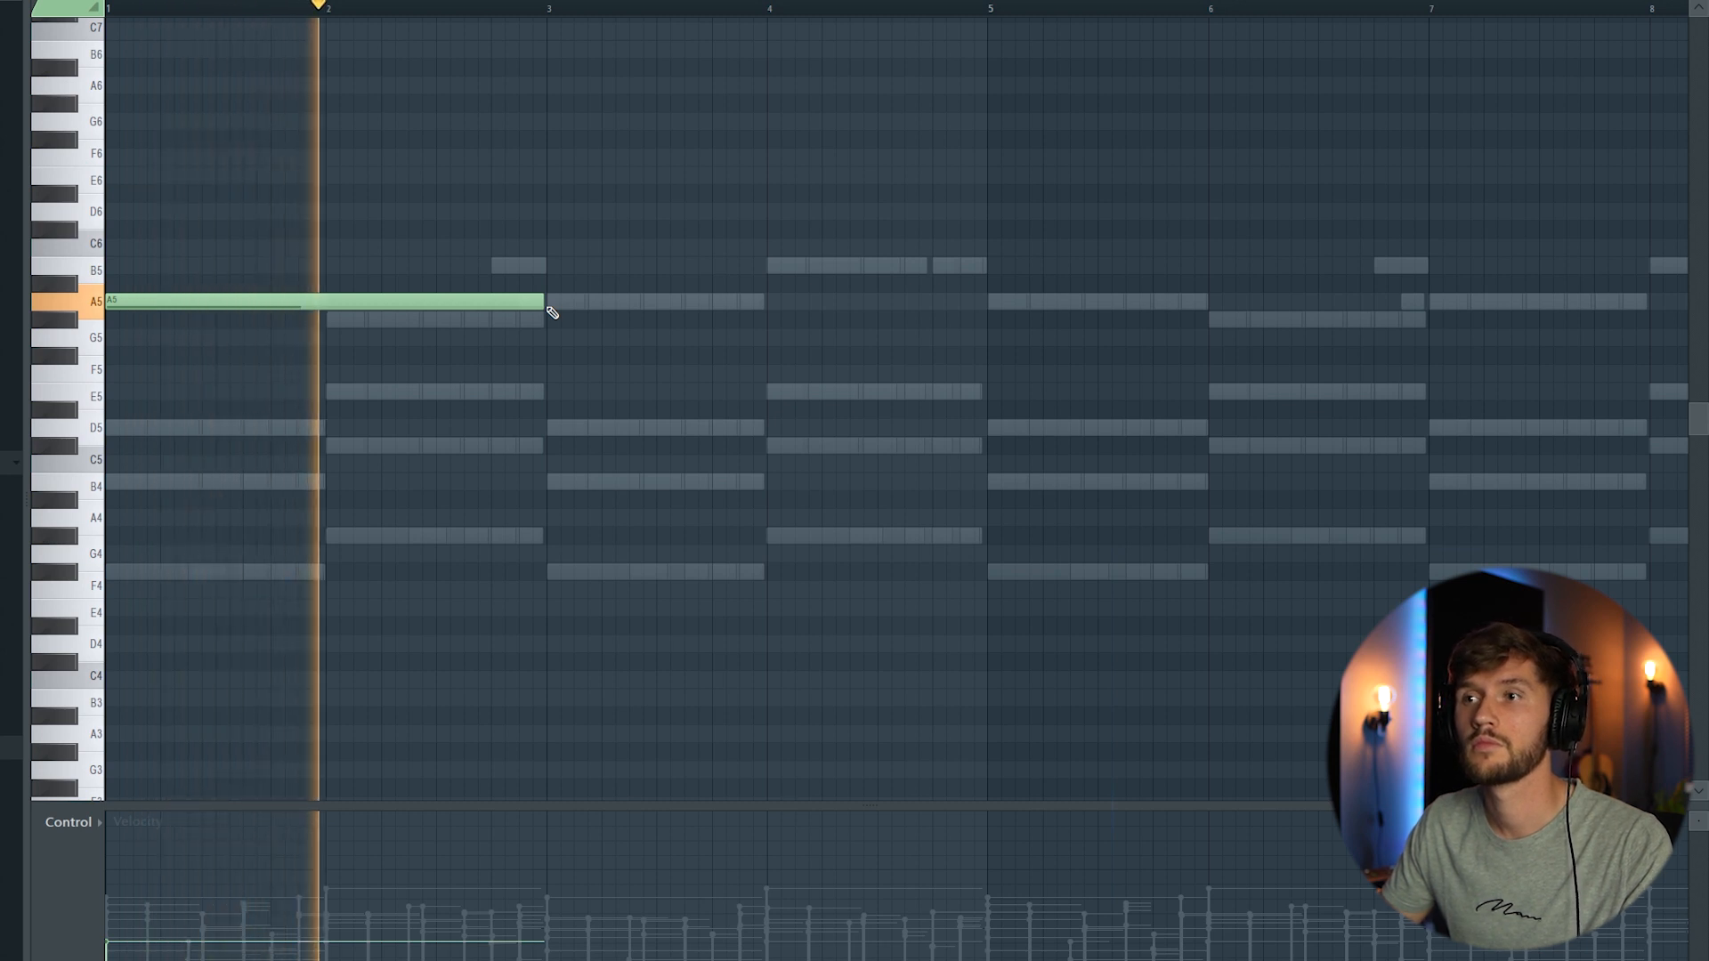
- Add a one-bar A5 note in bar 3 and a one-bar B5 note in bar 4, and play them
left_click(560, 308)
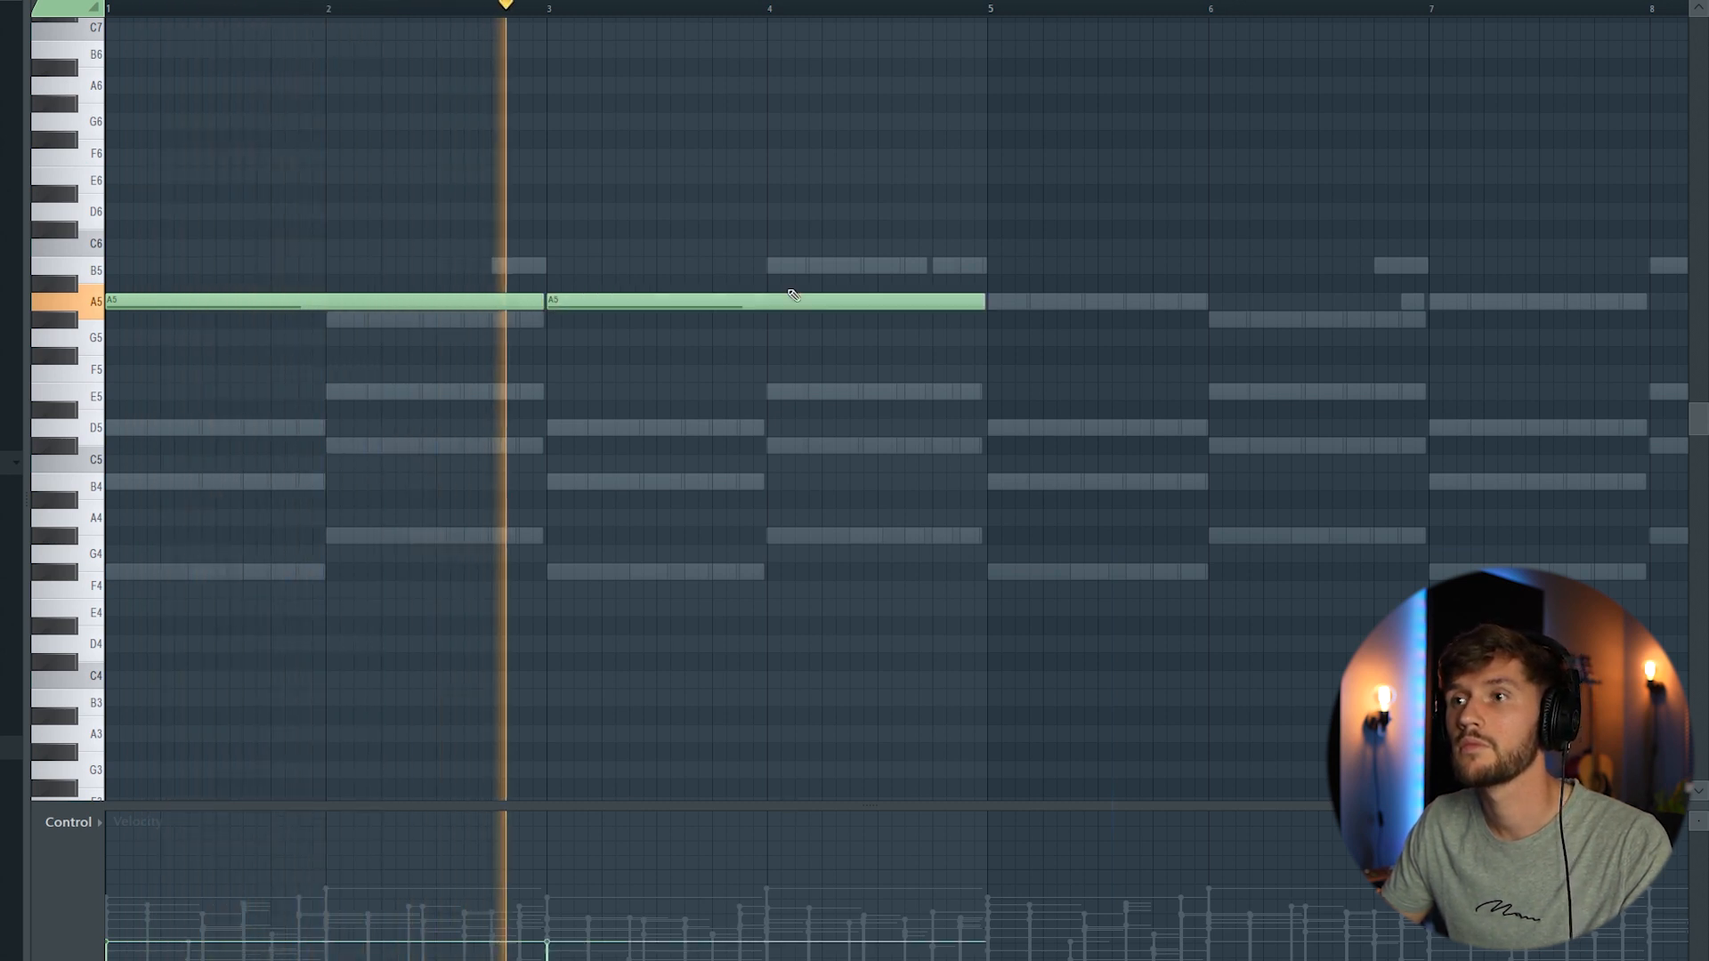
left_click_drag(984, 308, 891, 308)
left_click_drag(858, 311, 764, 305)
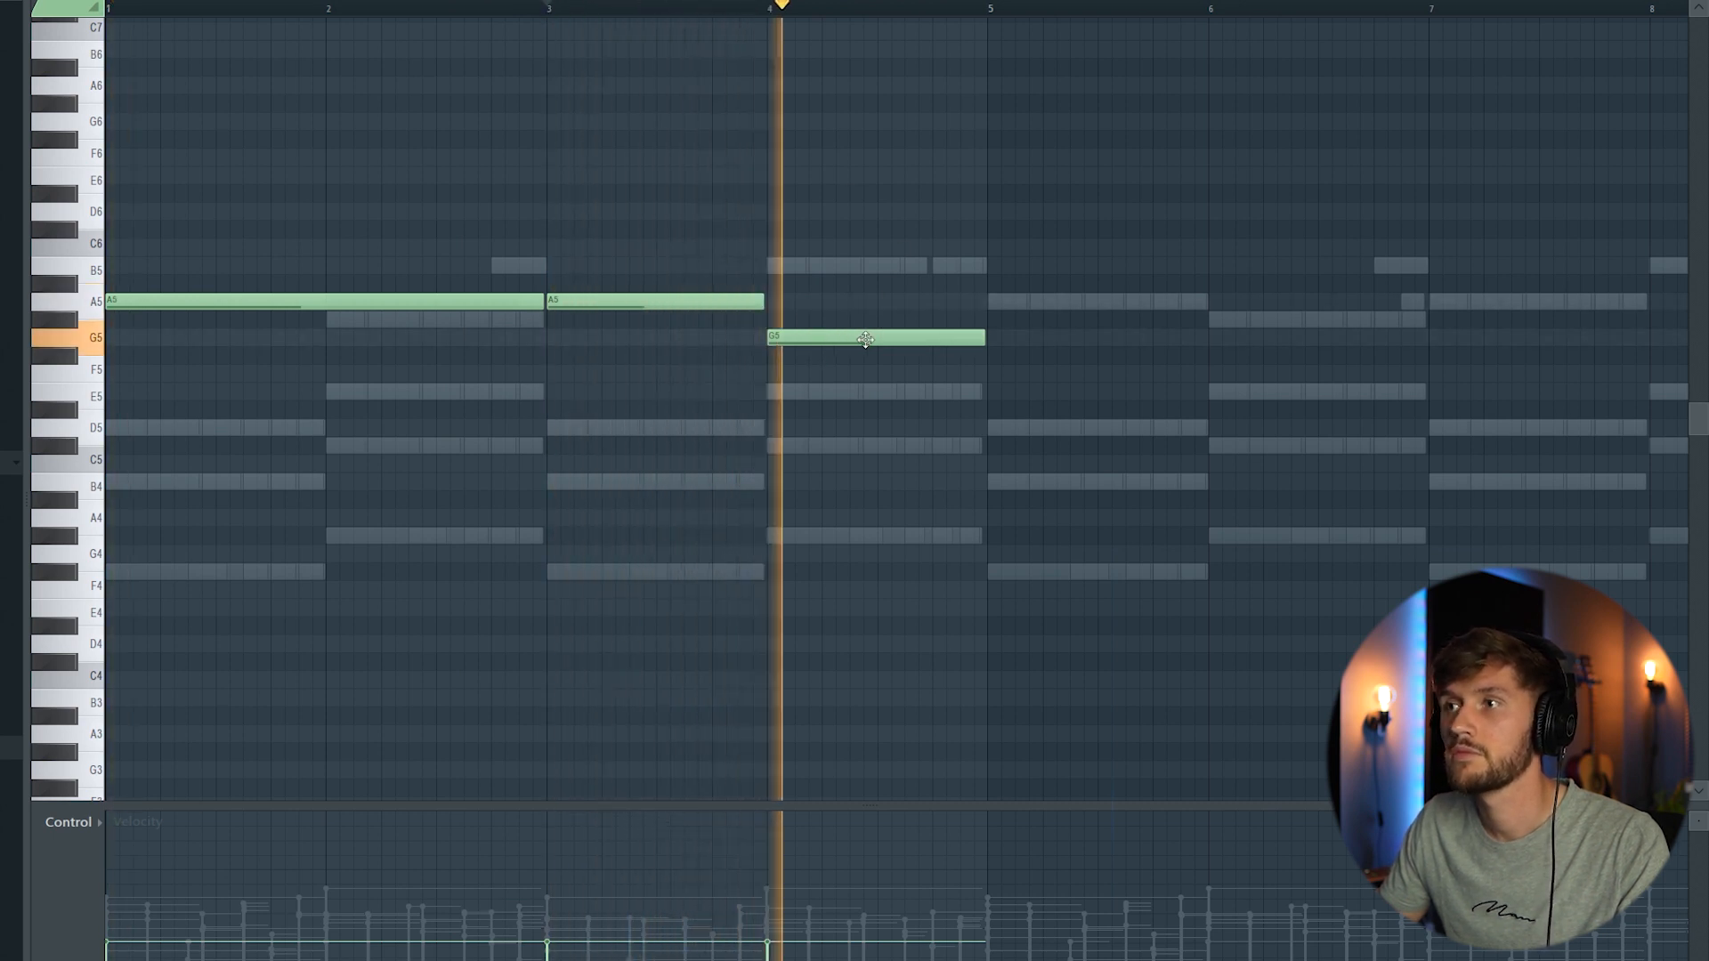
key("space")
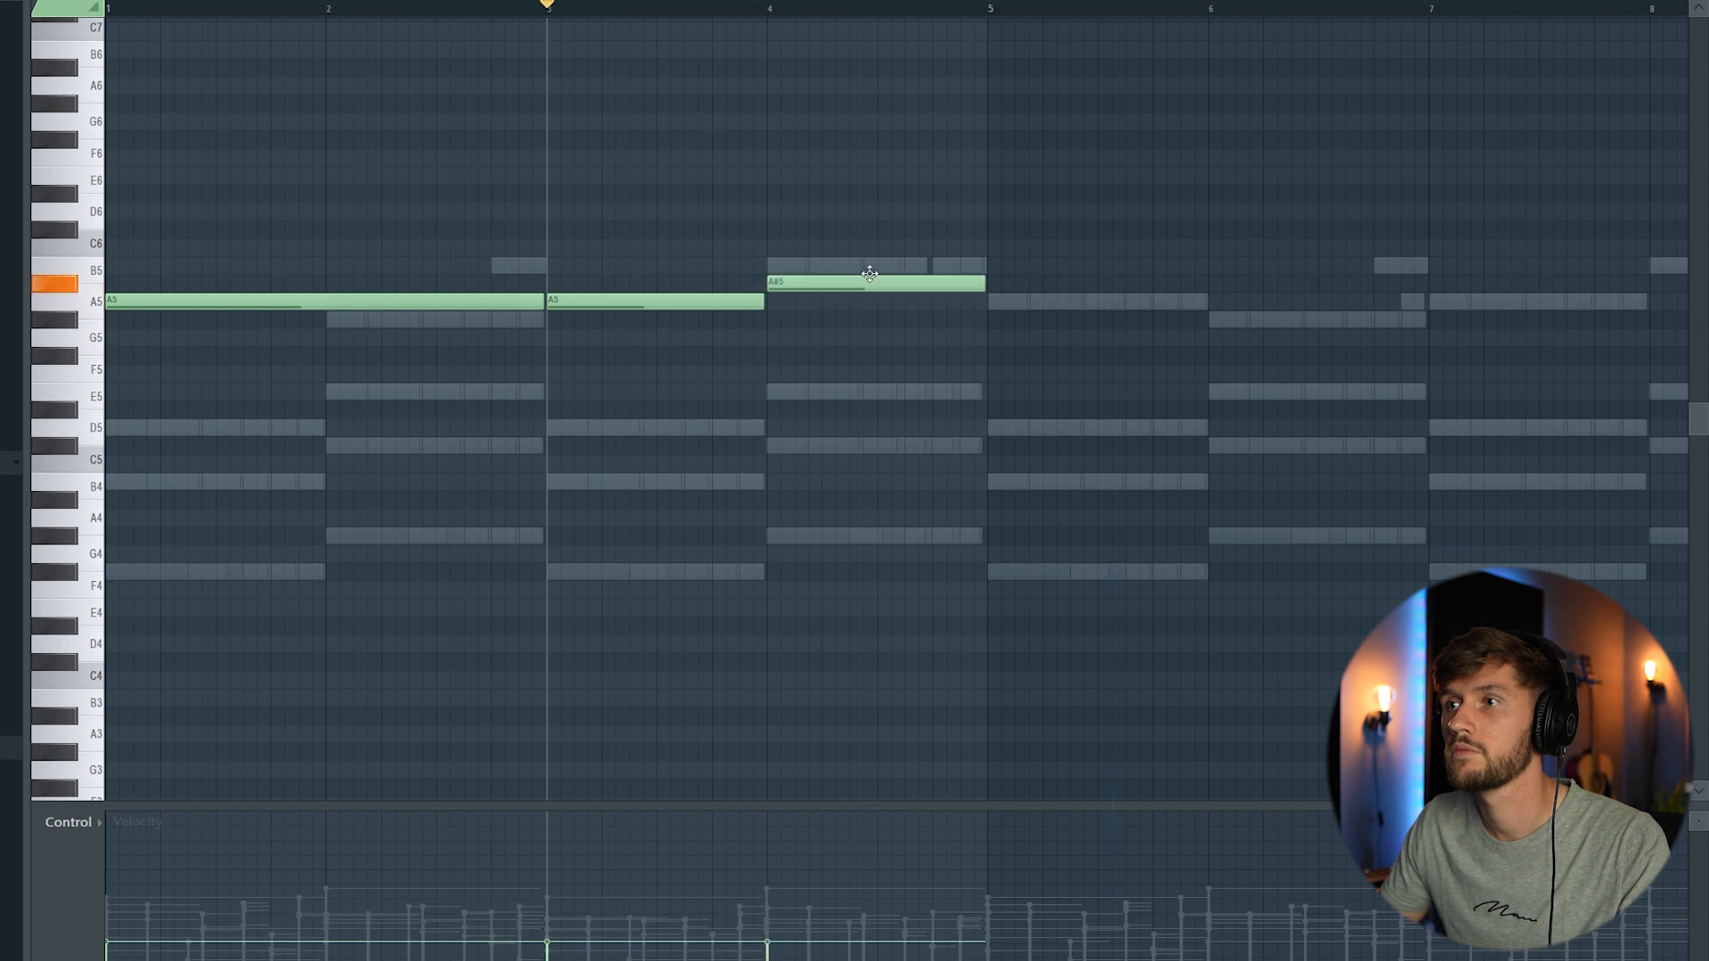
key("space")
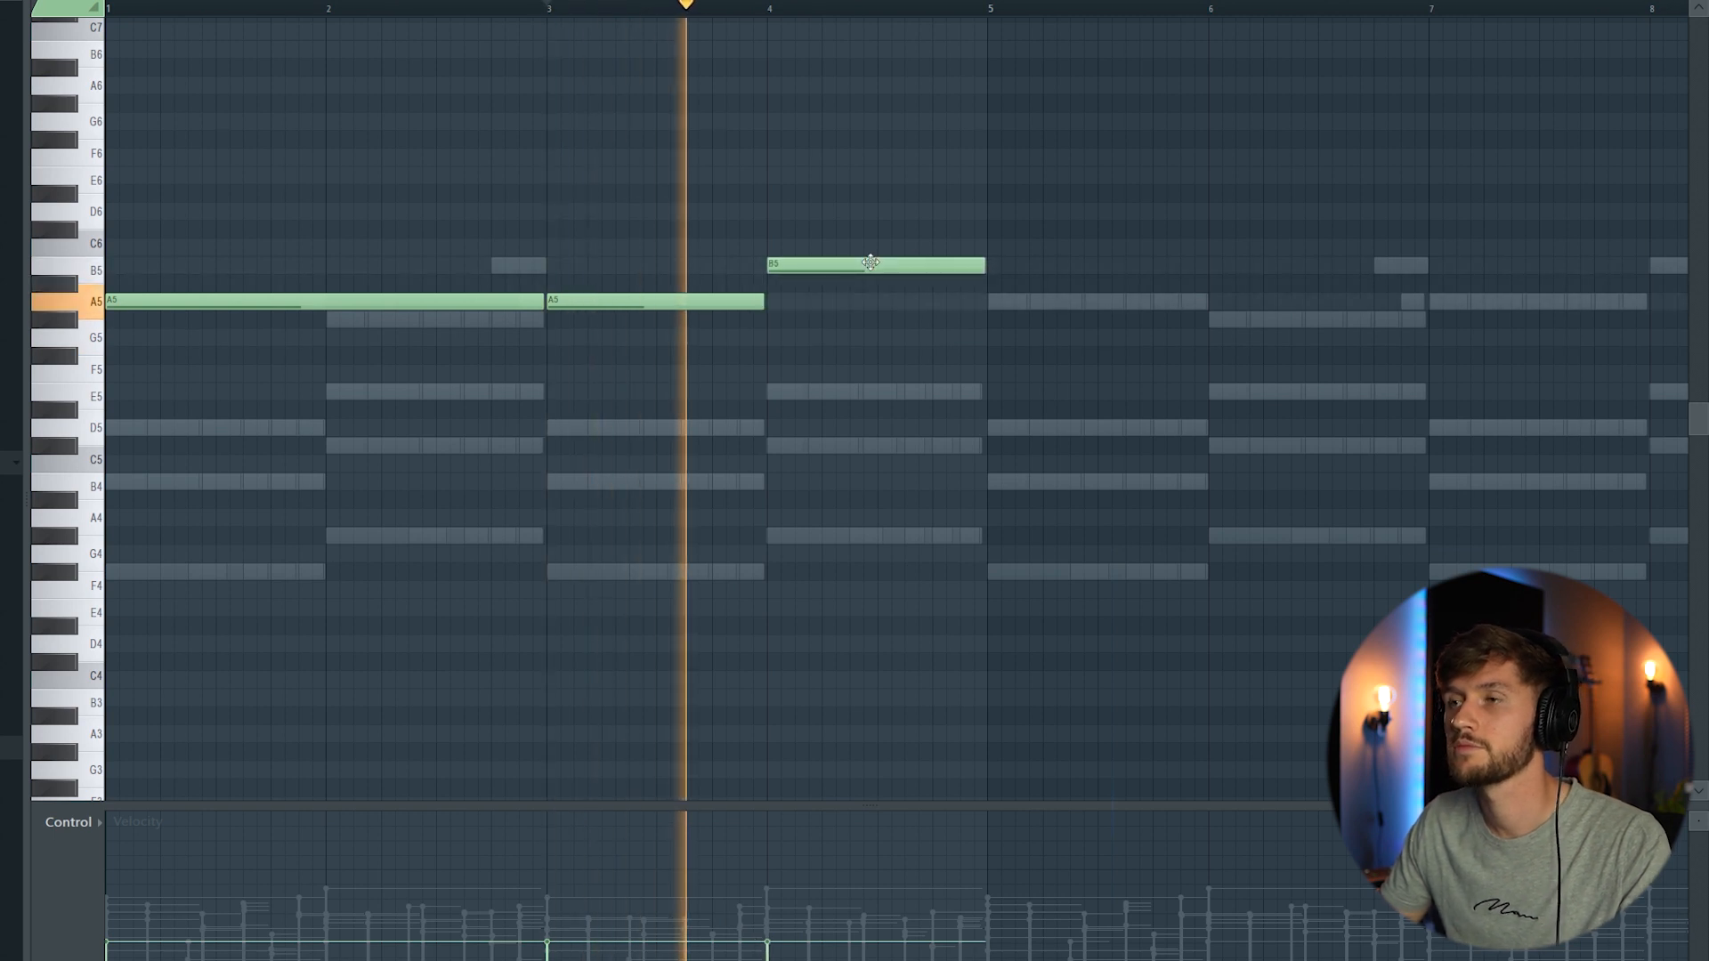
- Duplicate the four-bar line into bars 5 to 8, and name its channel SAX
key("F6")
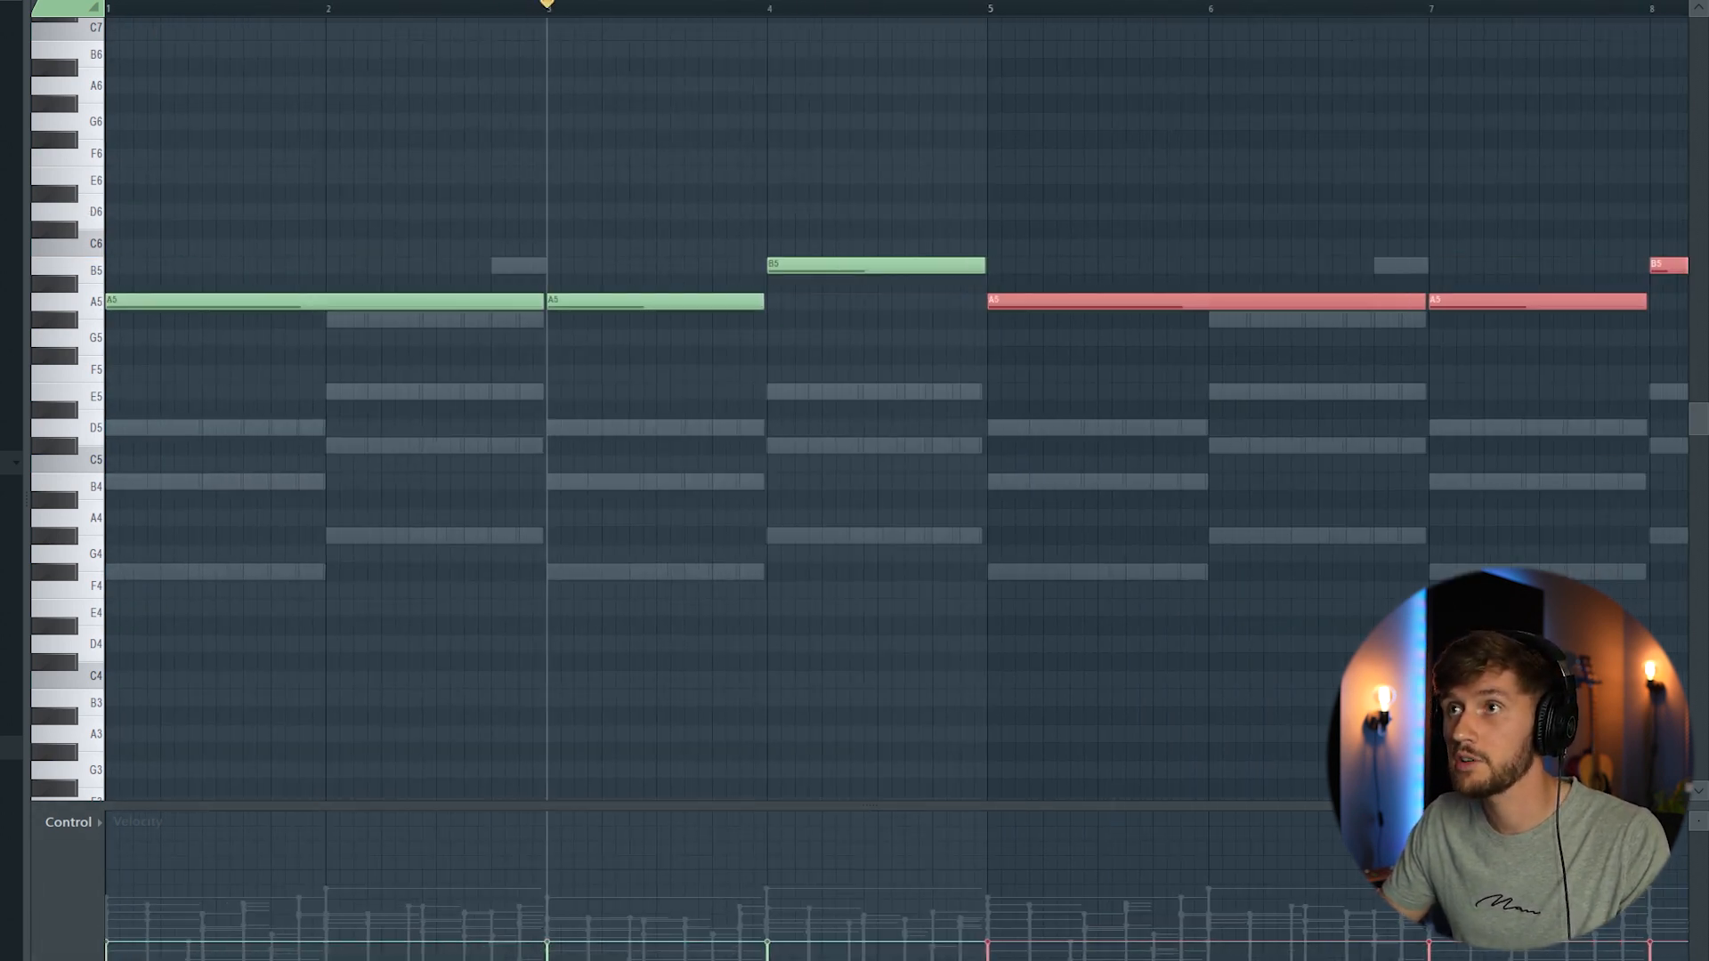
key("F6")
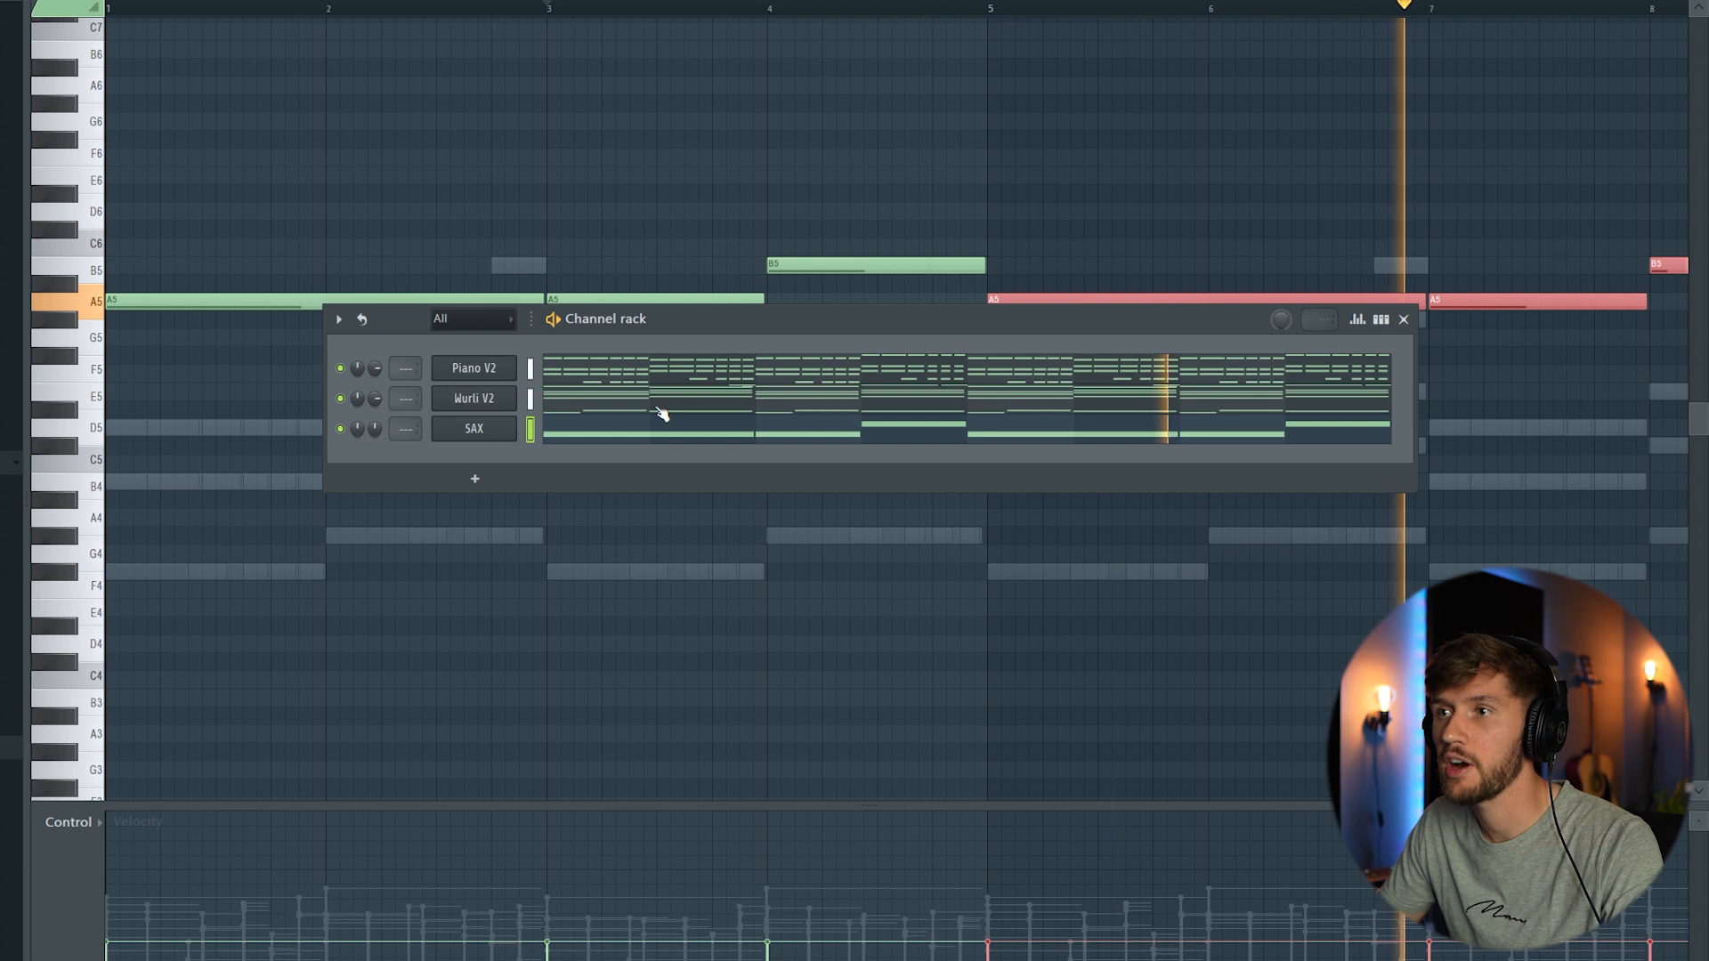
key("space")
- Insert a Serum instrument channel for the bass from the Piano V2 channel
right_click(511, 364)
mouse_move(600, 504)
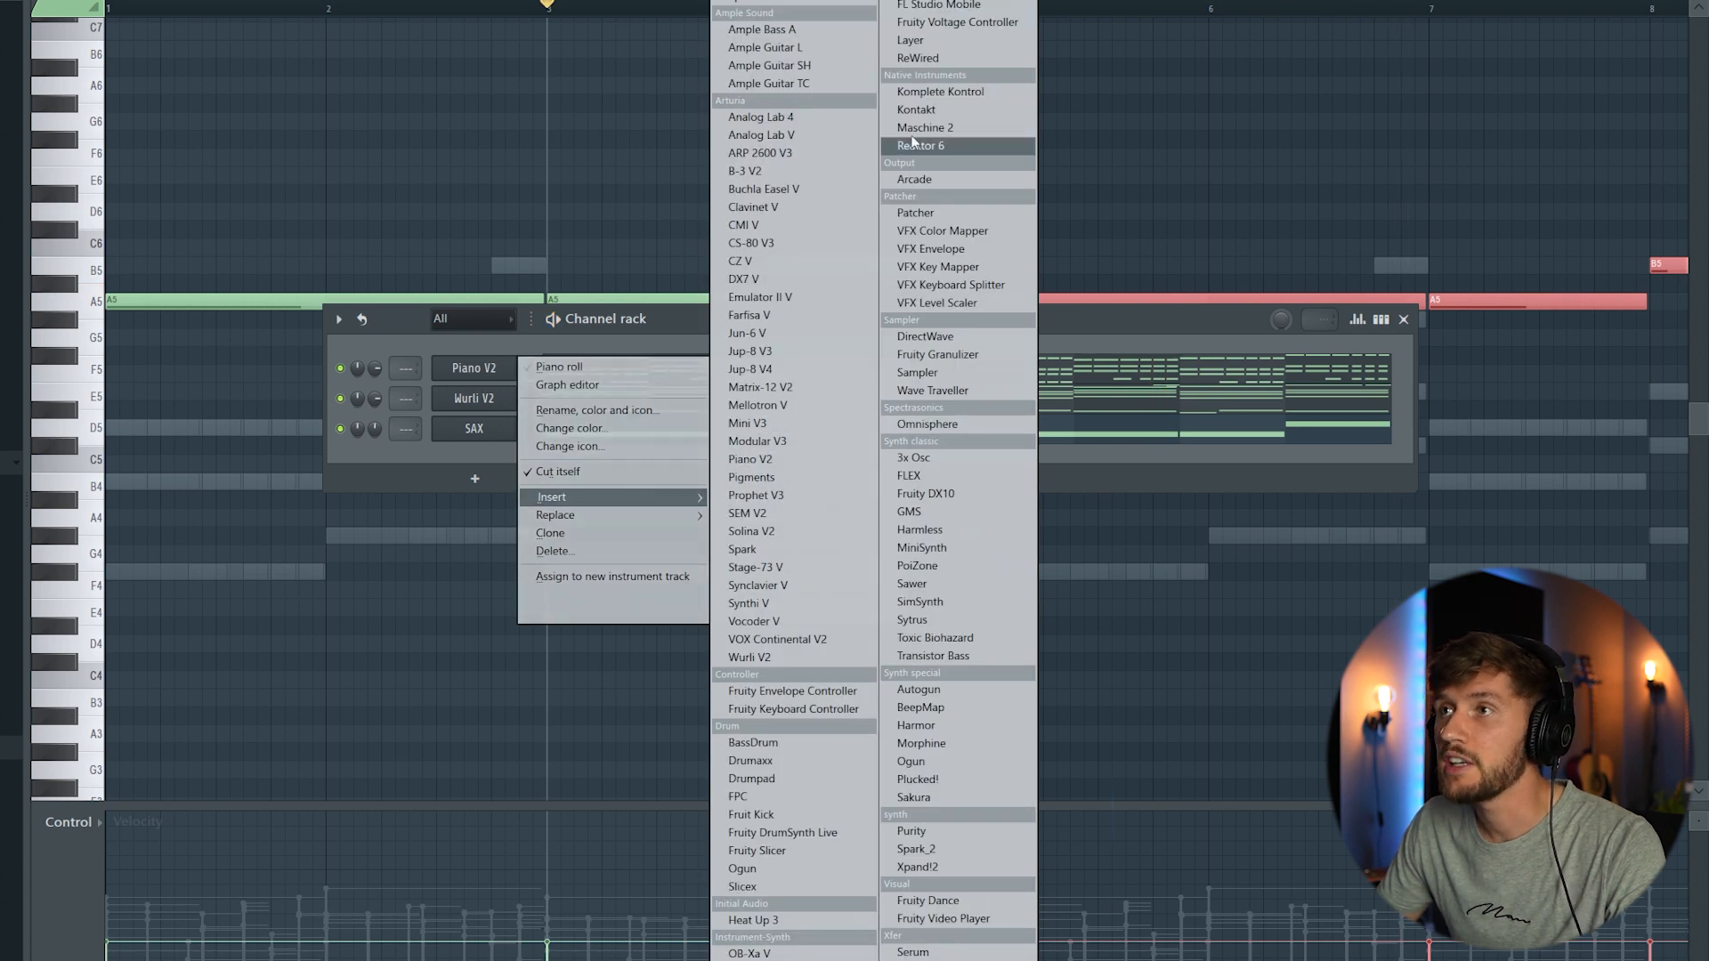
left_click(951, 951)
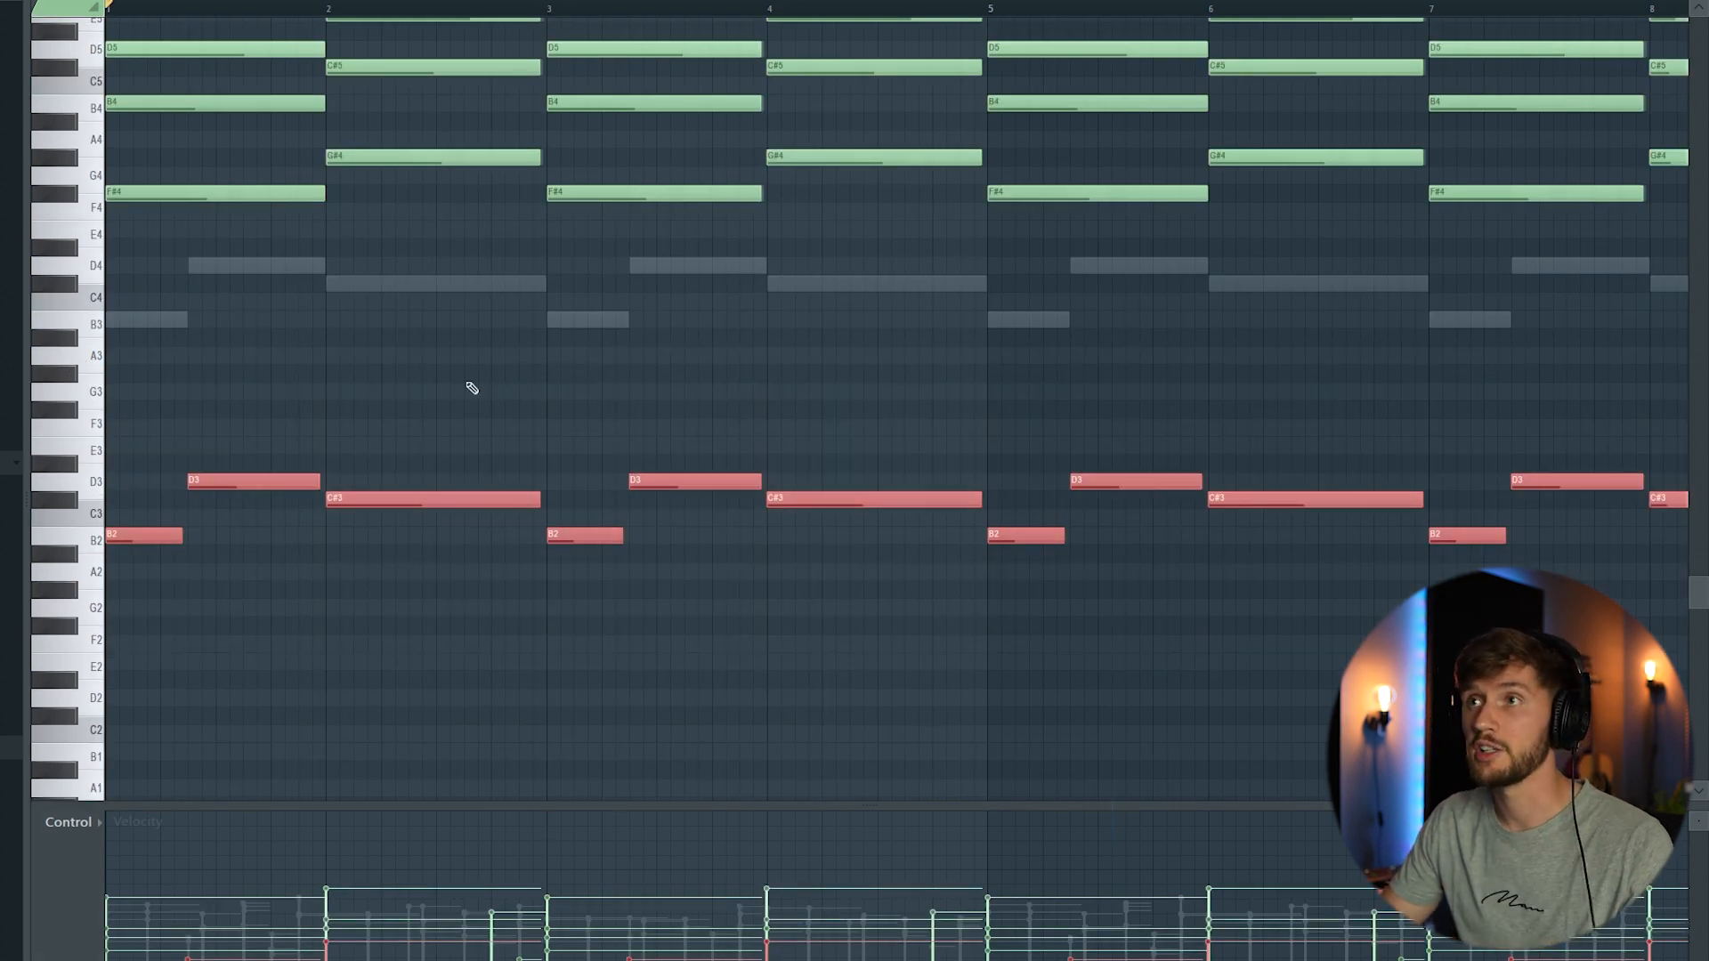
- Play the pattern with the World bass part, and display the channel rack
key("space")
key("F6")
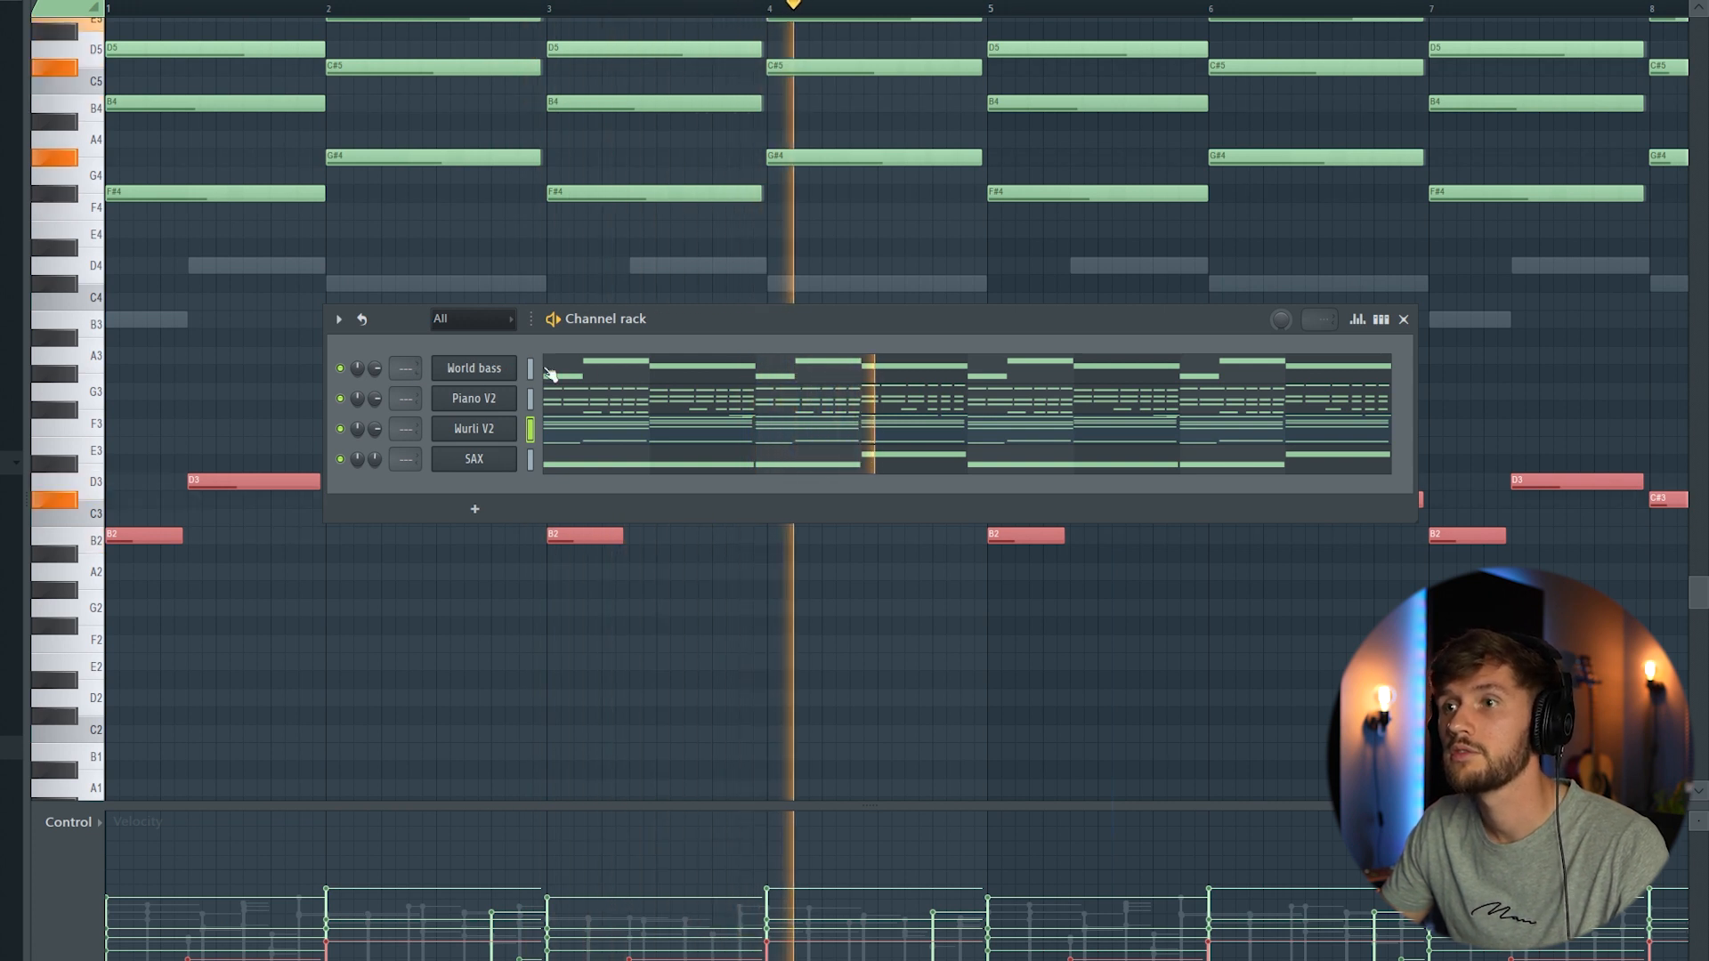
left_click_drag(604, 322, 526, 264)
key("space")
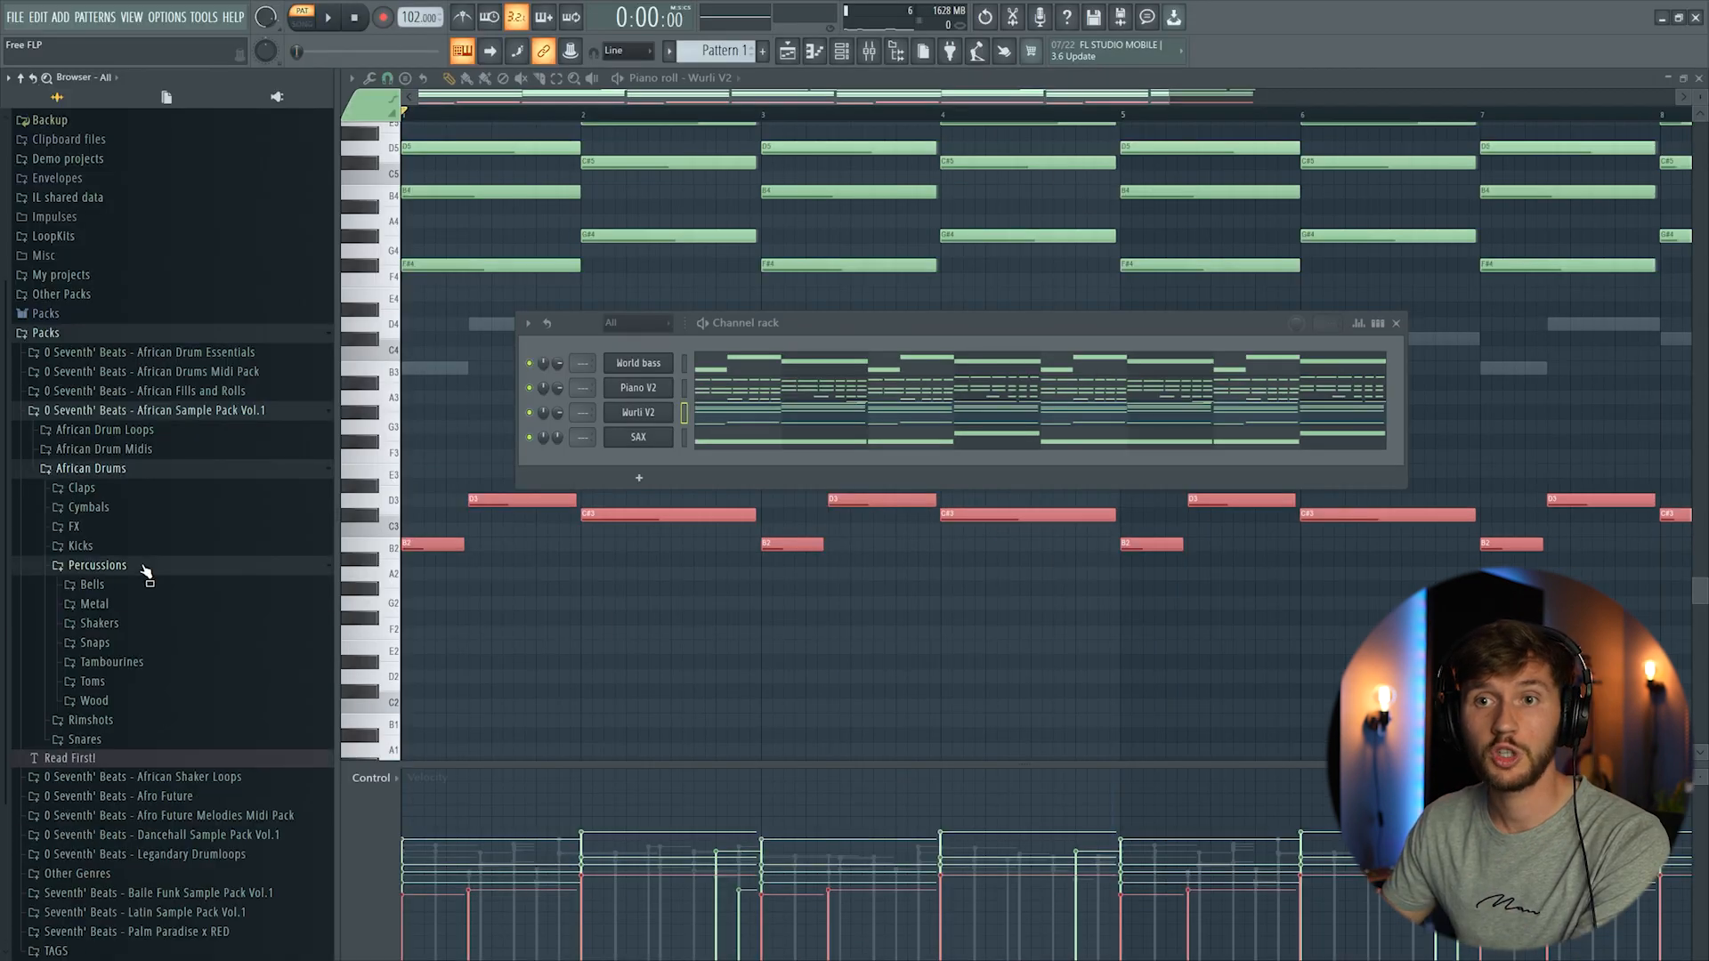
- Add the SB - CLAVE (3) sample from the Wood percussion folder with a repeating C5 rhythm, and play it in the pattern
scroll(149, 573, "down", 2)
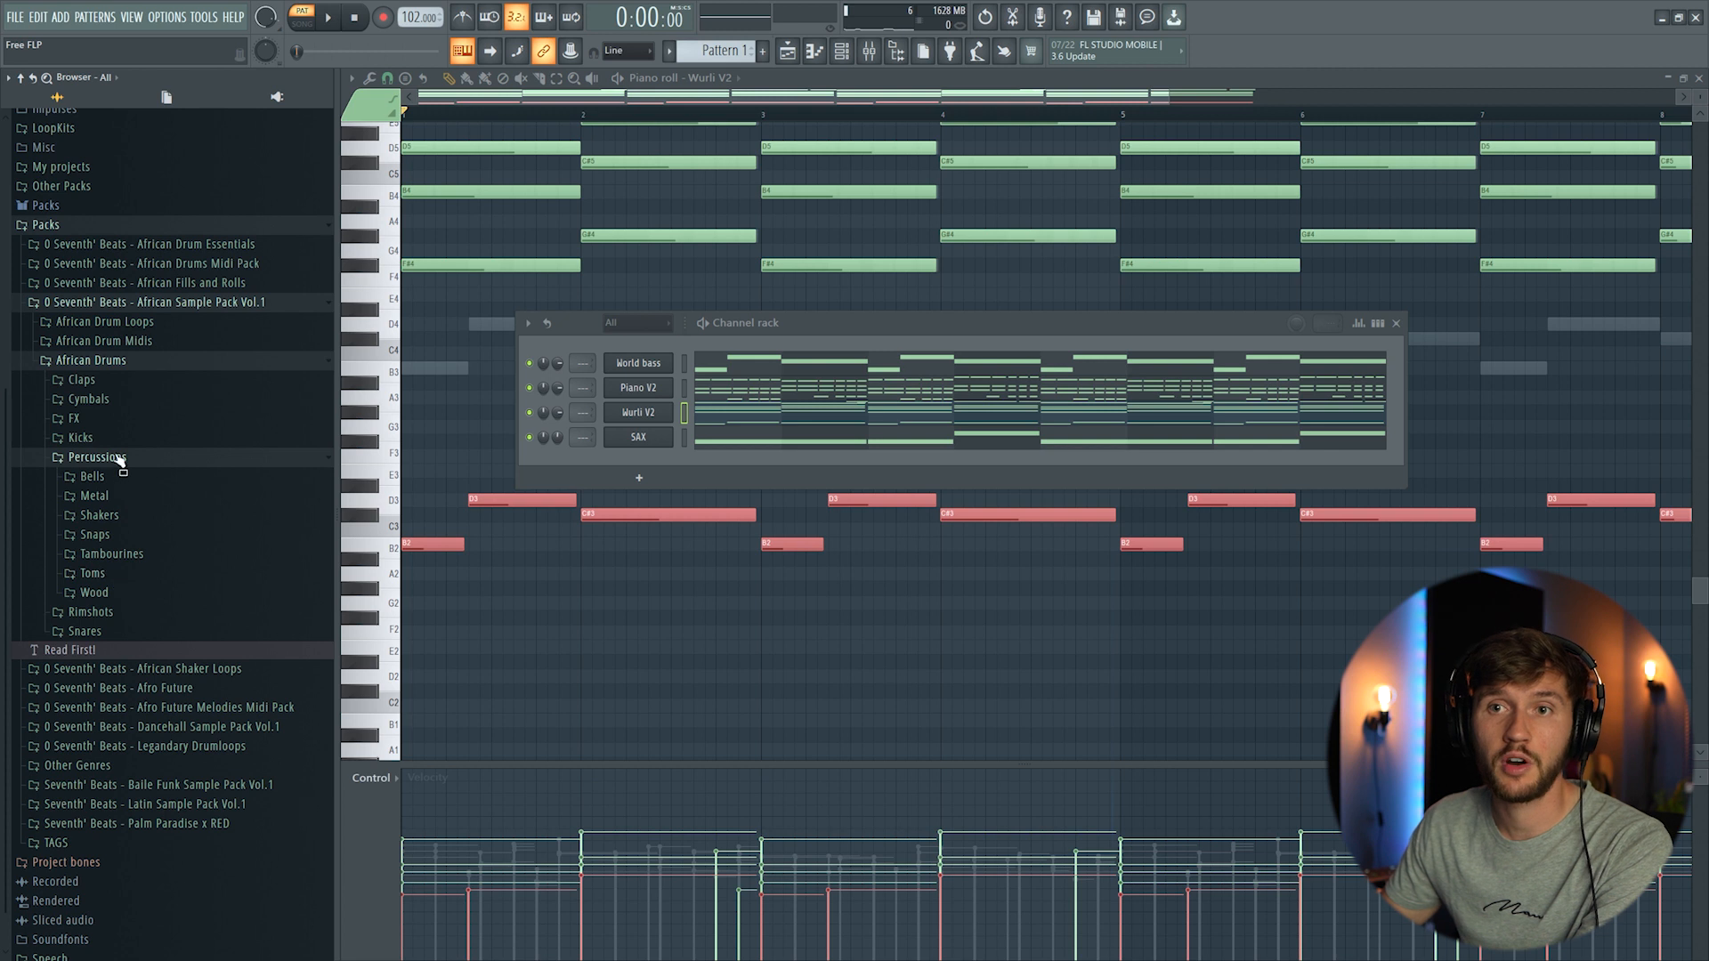
left_click(132, 592)
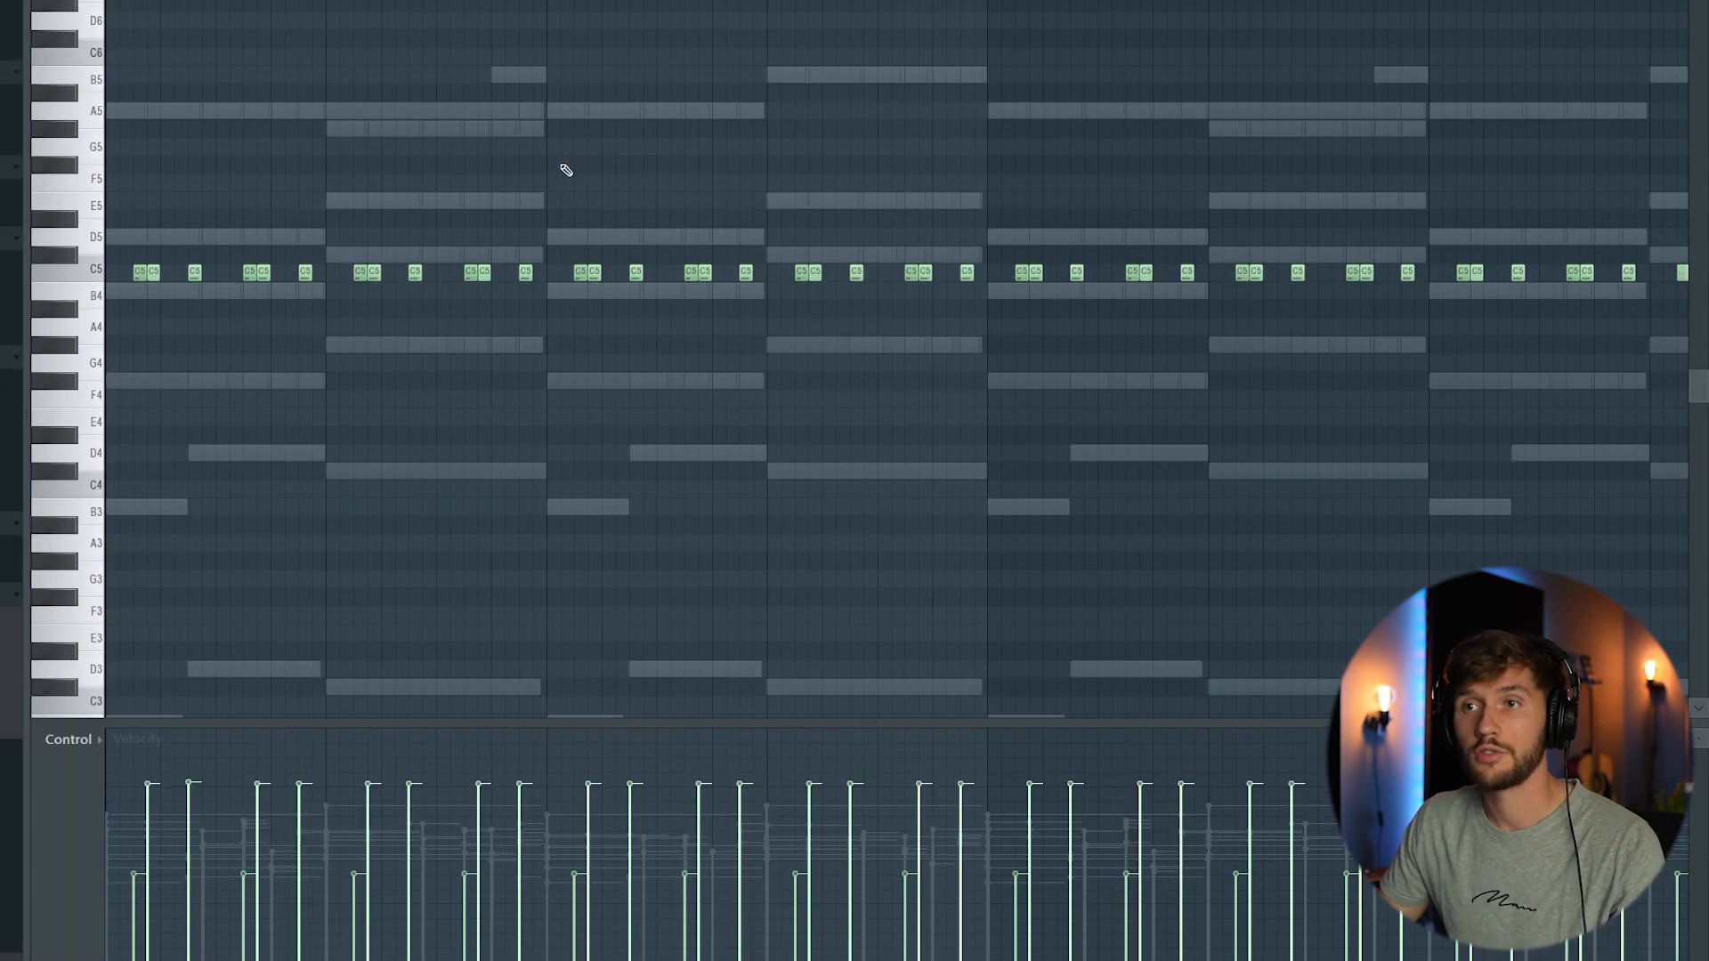
scroll(630, 190, "down", 1)
key("space")
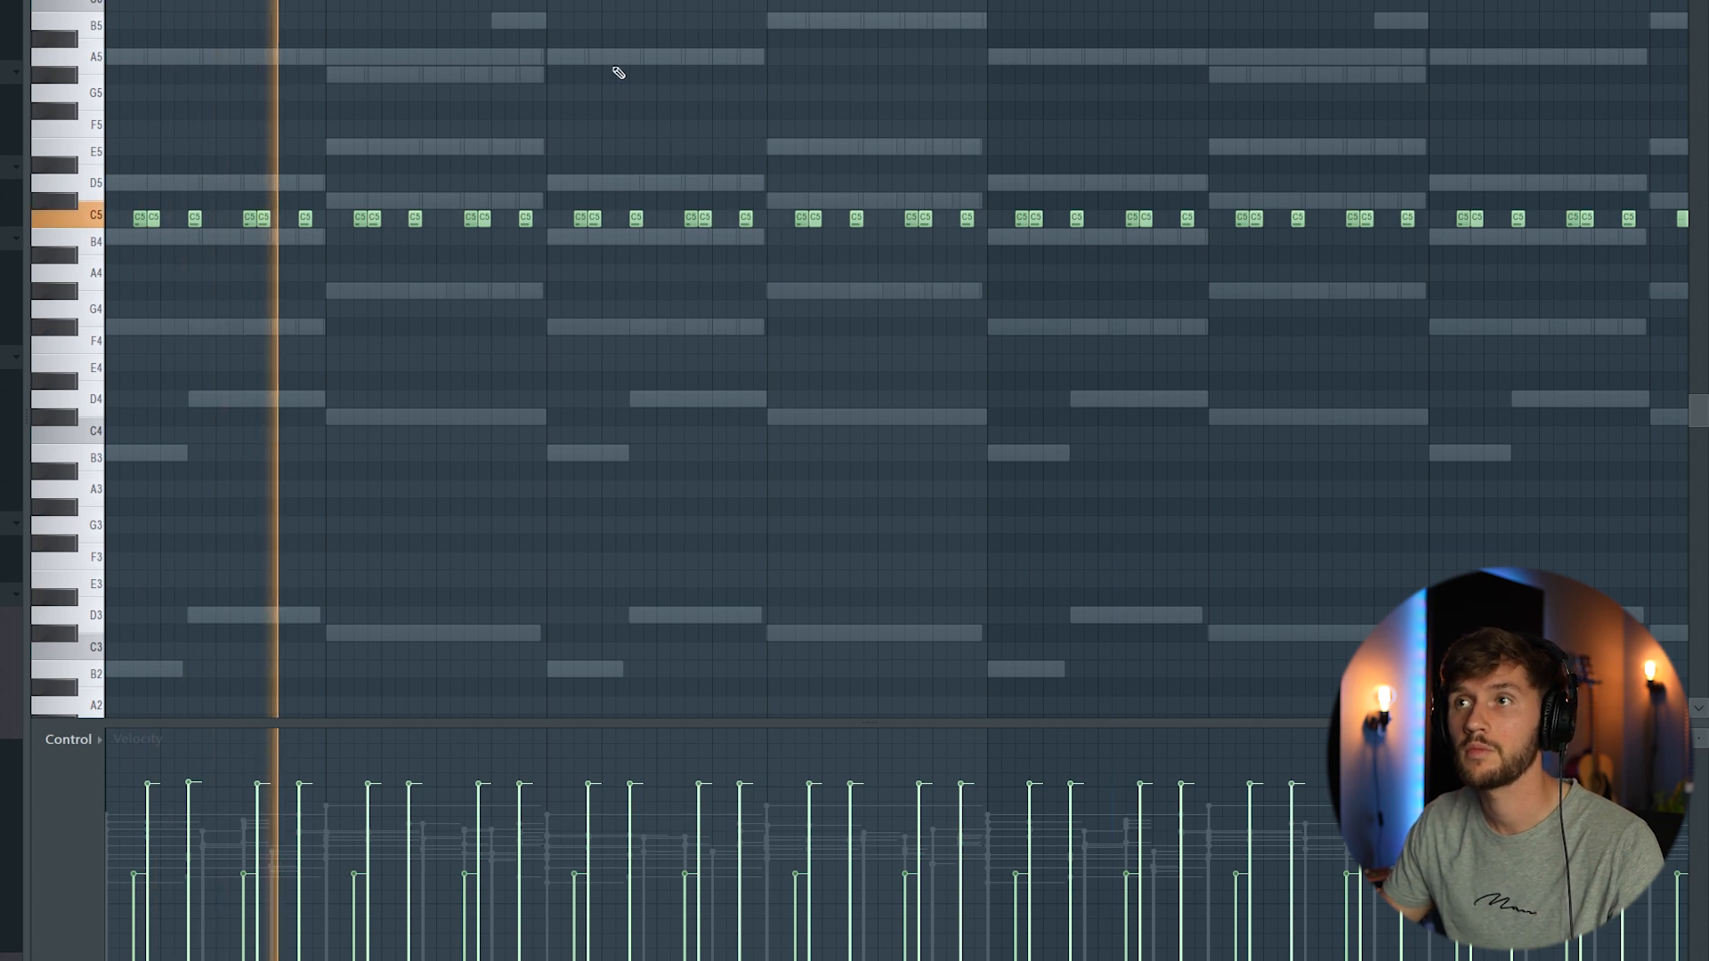
key("F6")
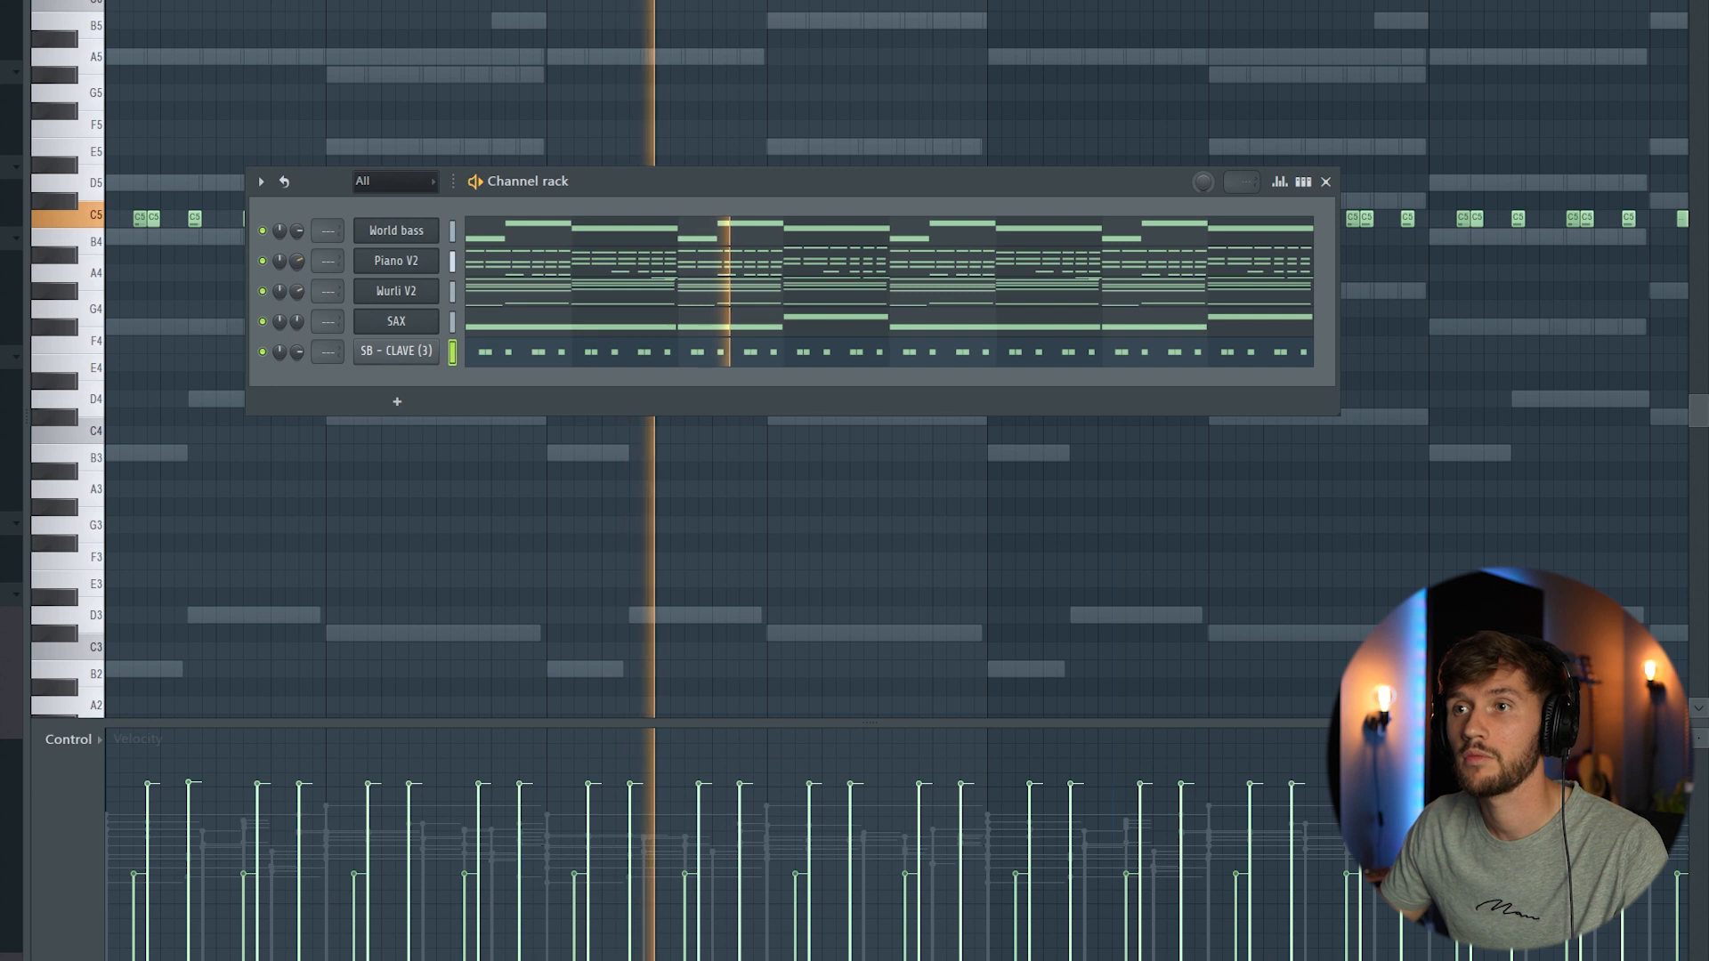
key("F6")
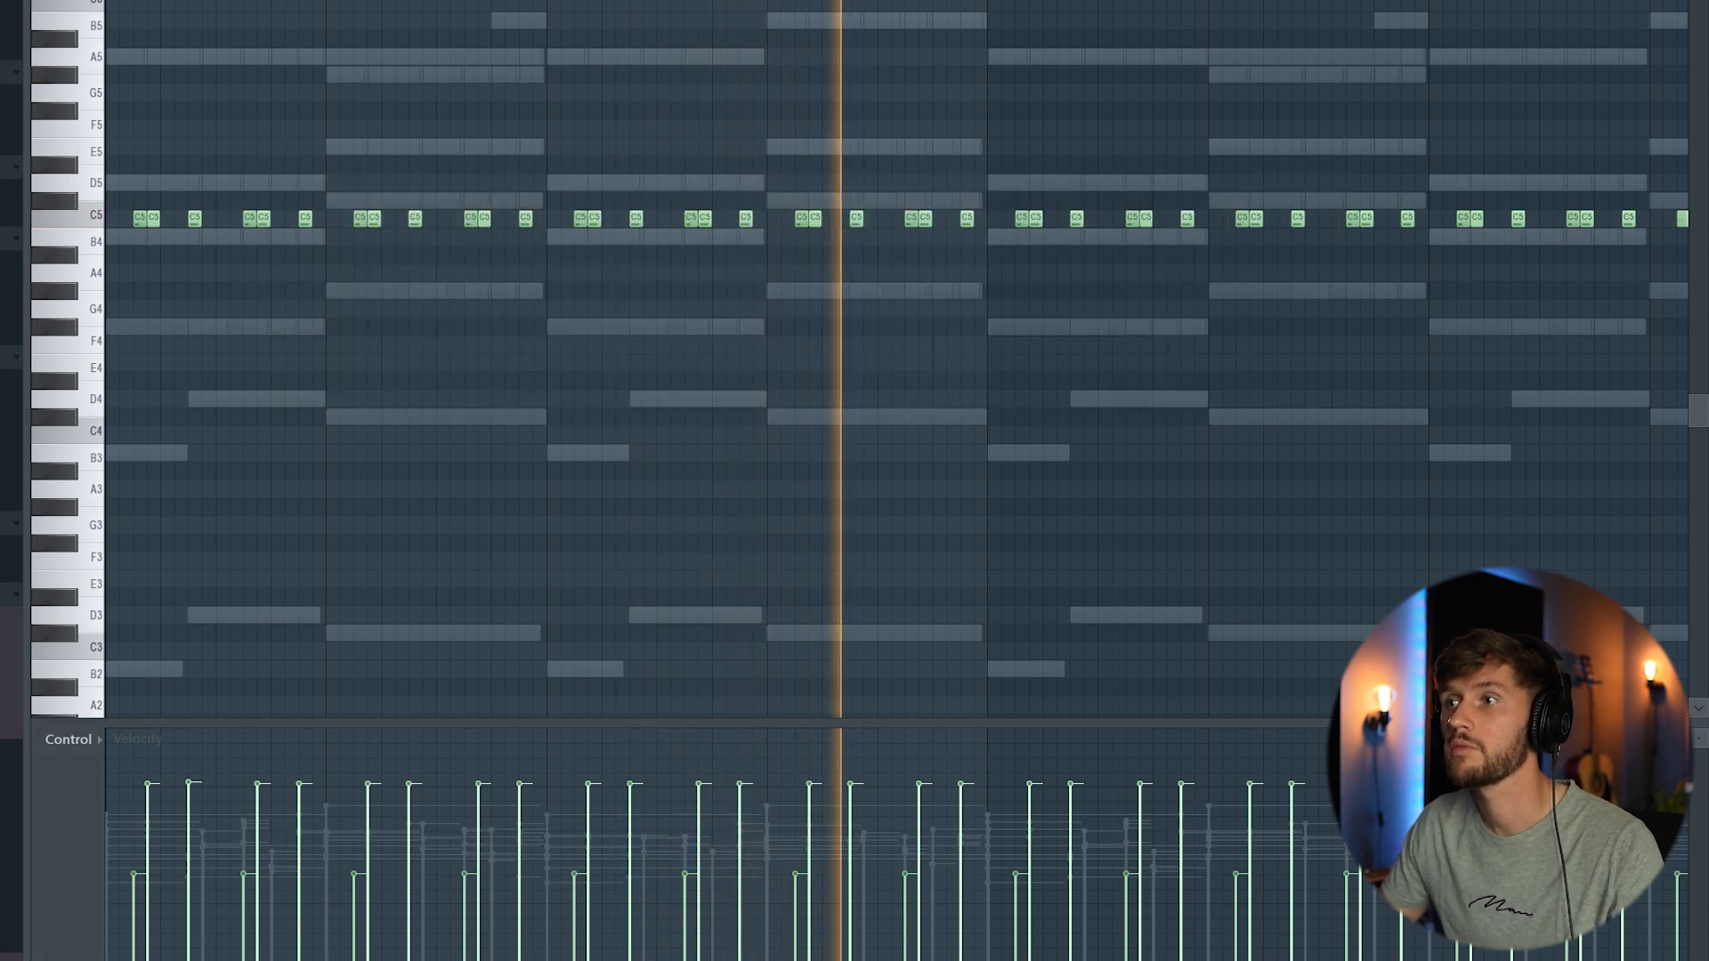
key("space")
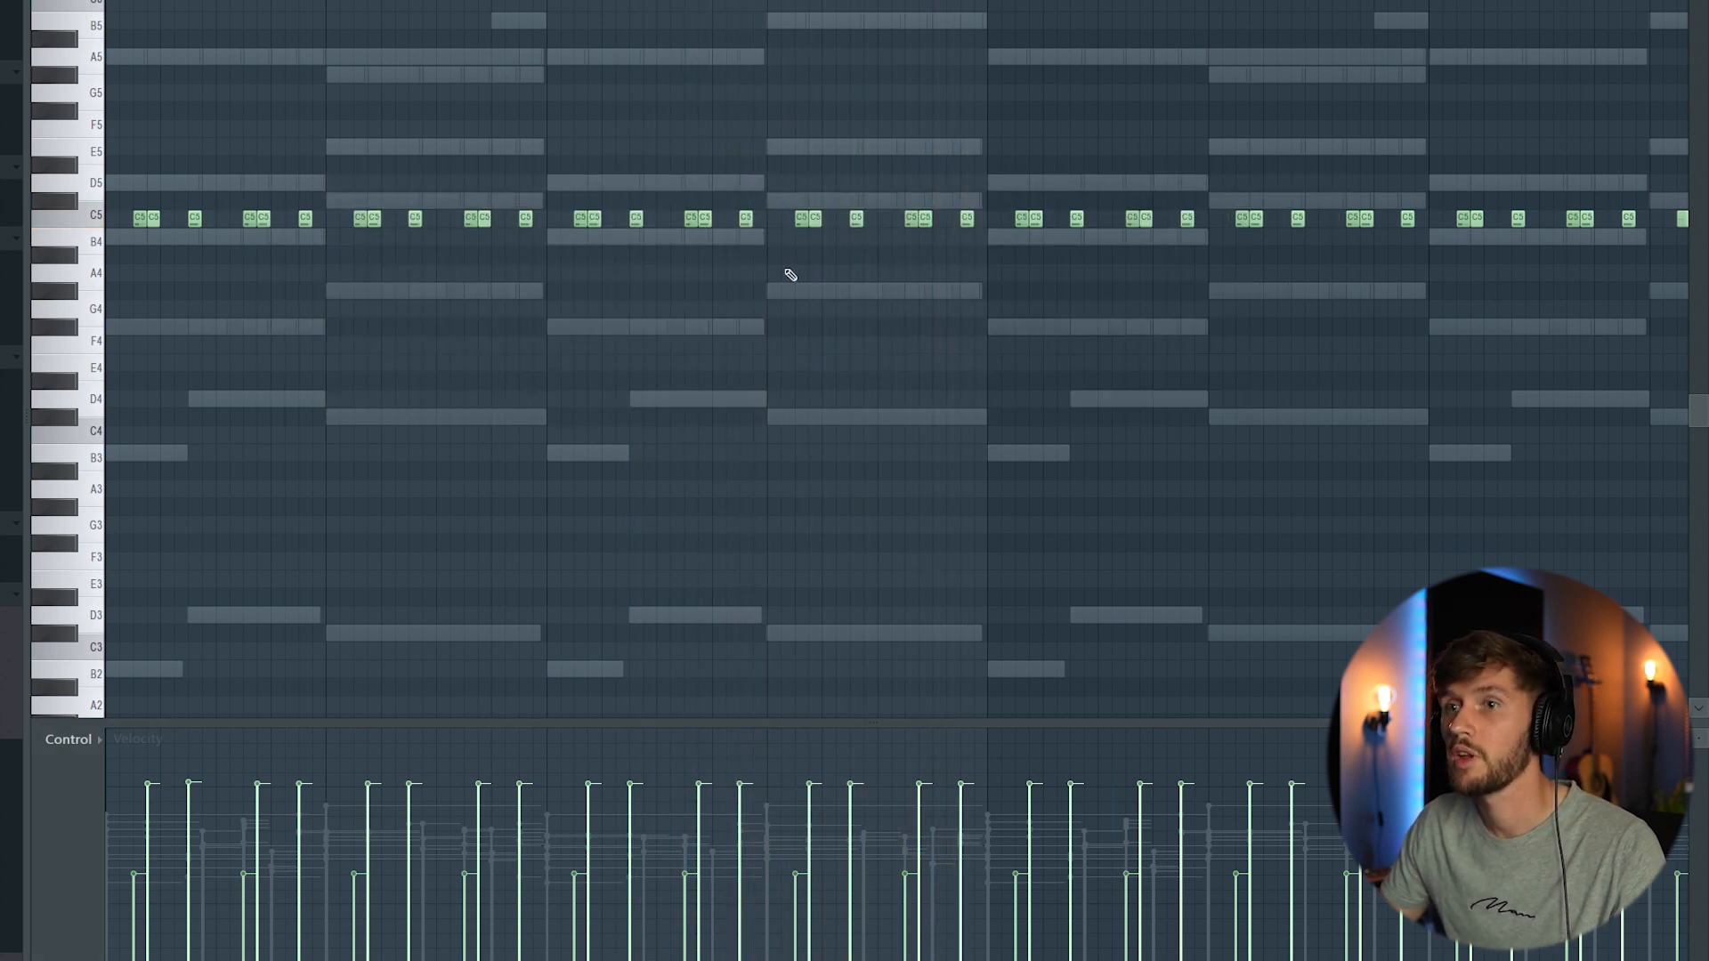
- Add the SB - JAMBLOCK (2) sample from the Wood folder with a repeating rhythm of A4 and C5 hits, and play it
key("alt+F8")
left_click(216, 596)
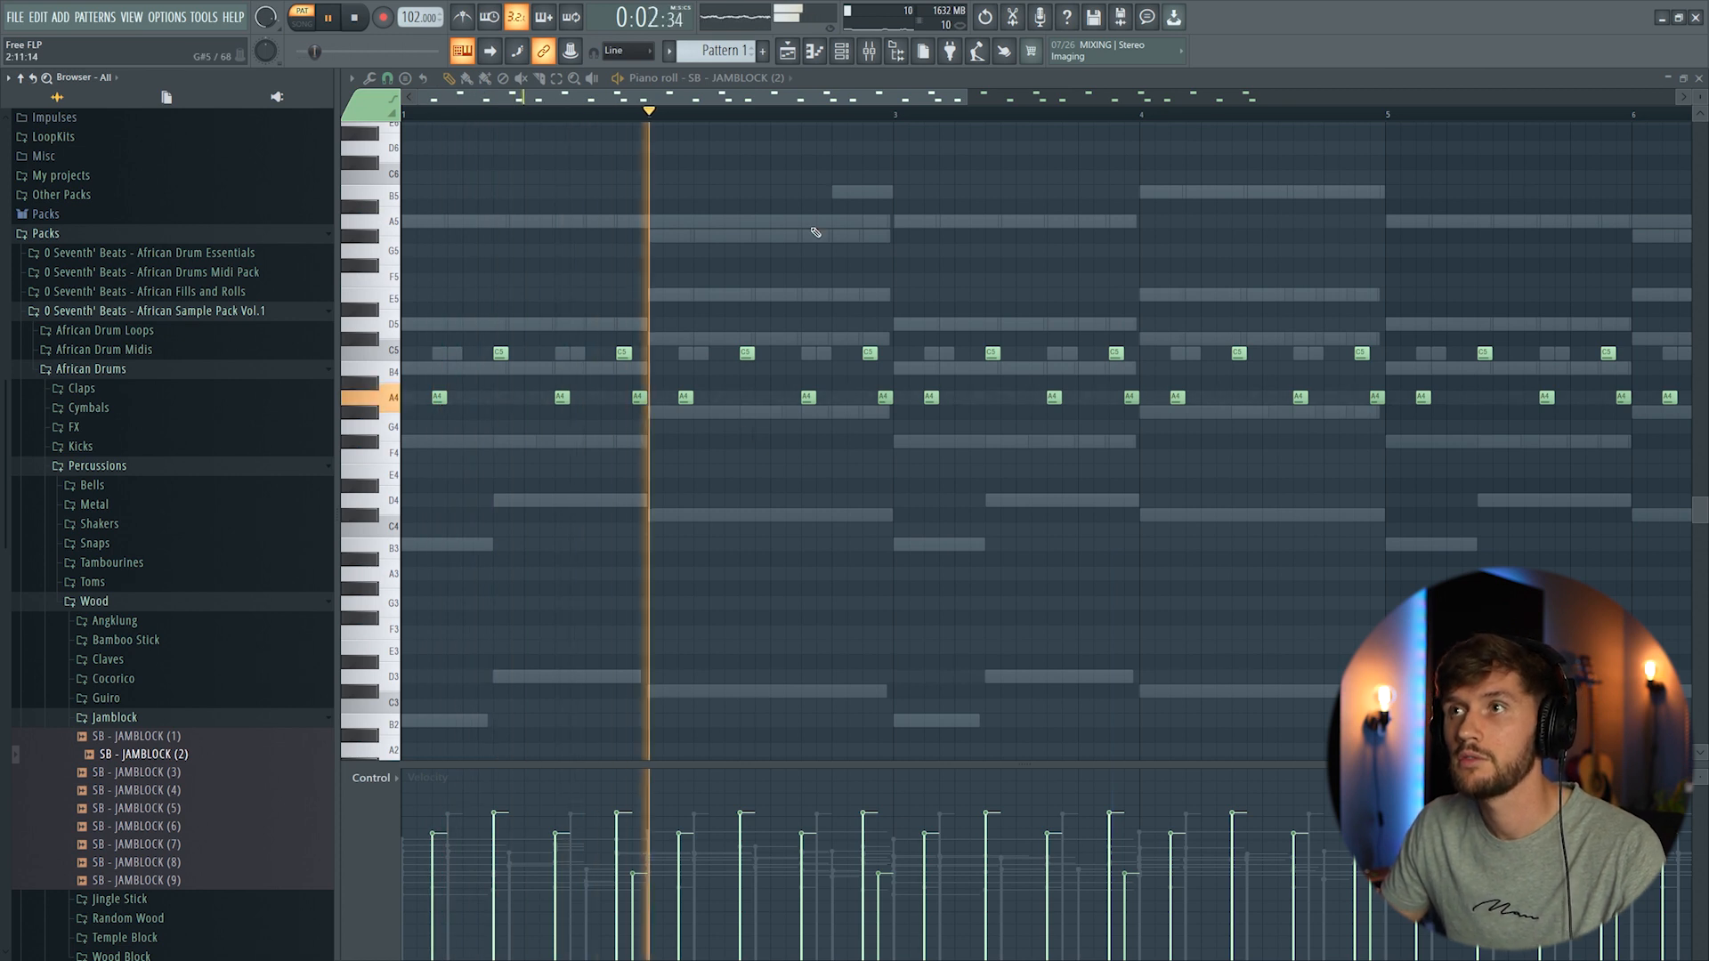
key("F6")
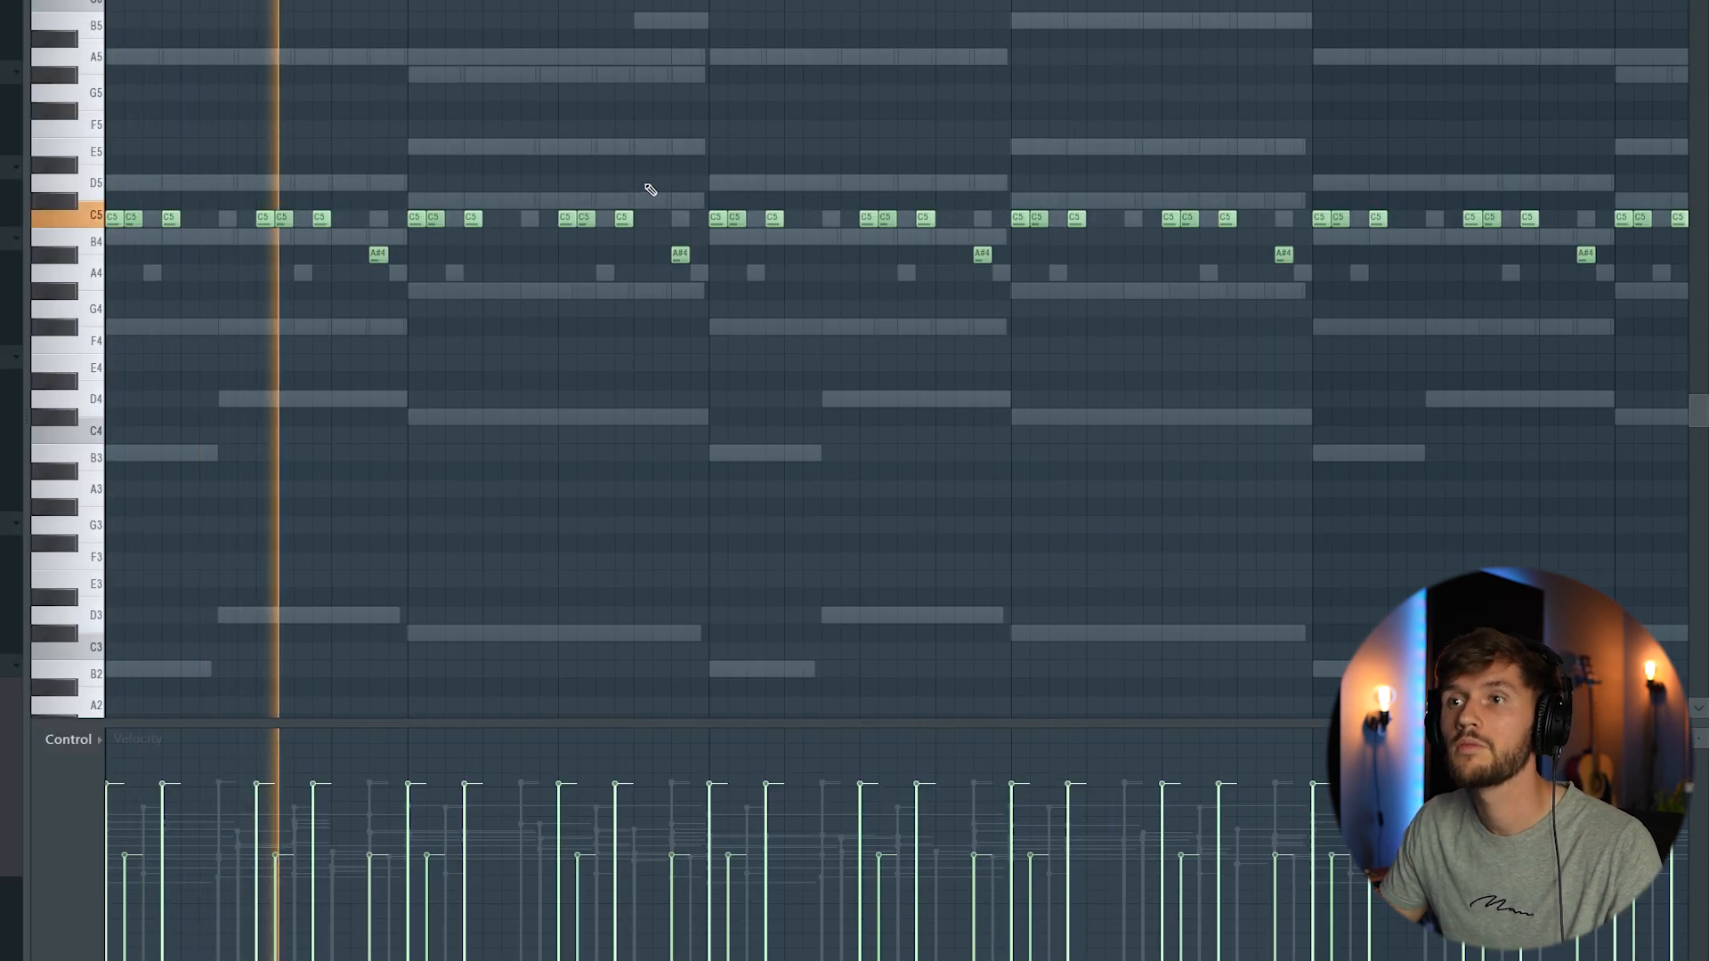
- Play the pattern with the wood percussion's repeating rhythm of C5 and A#4 hits
scroll(897, 358, "down", 3)
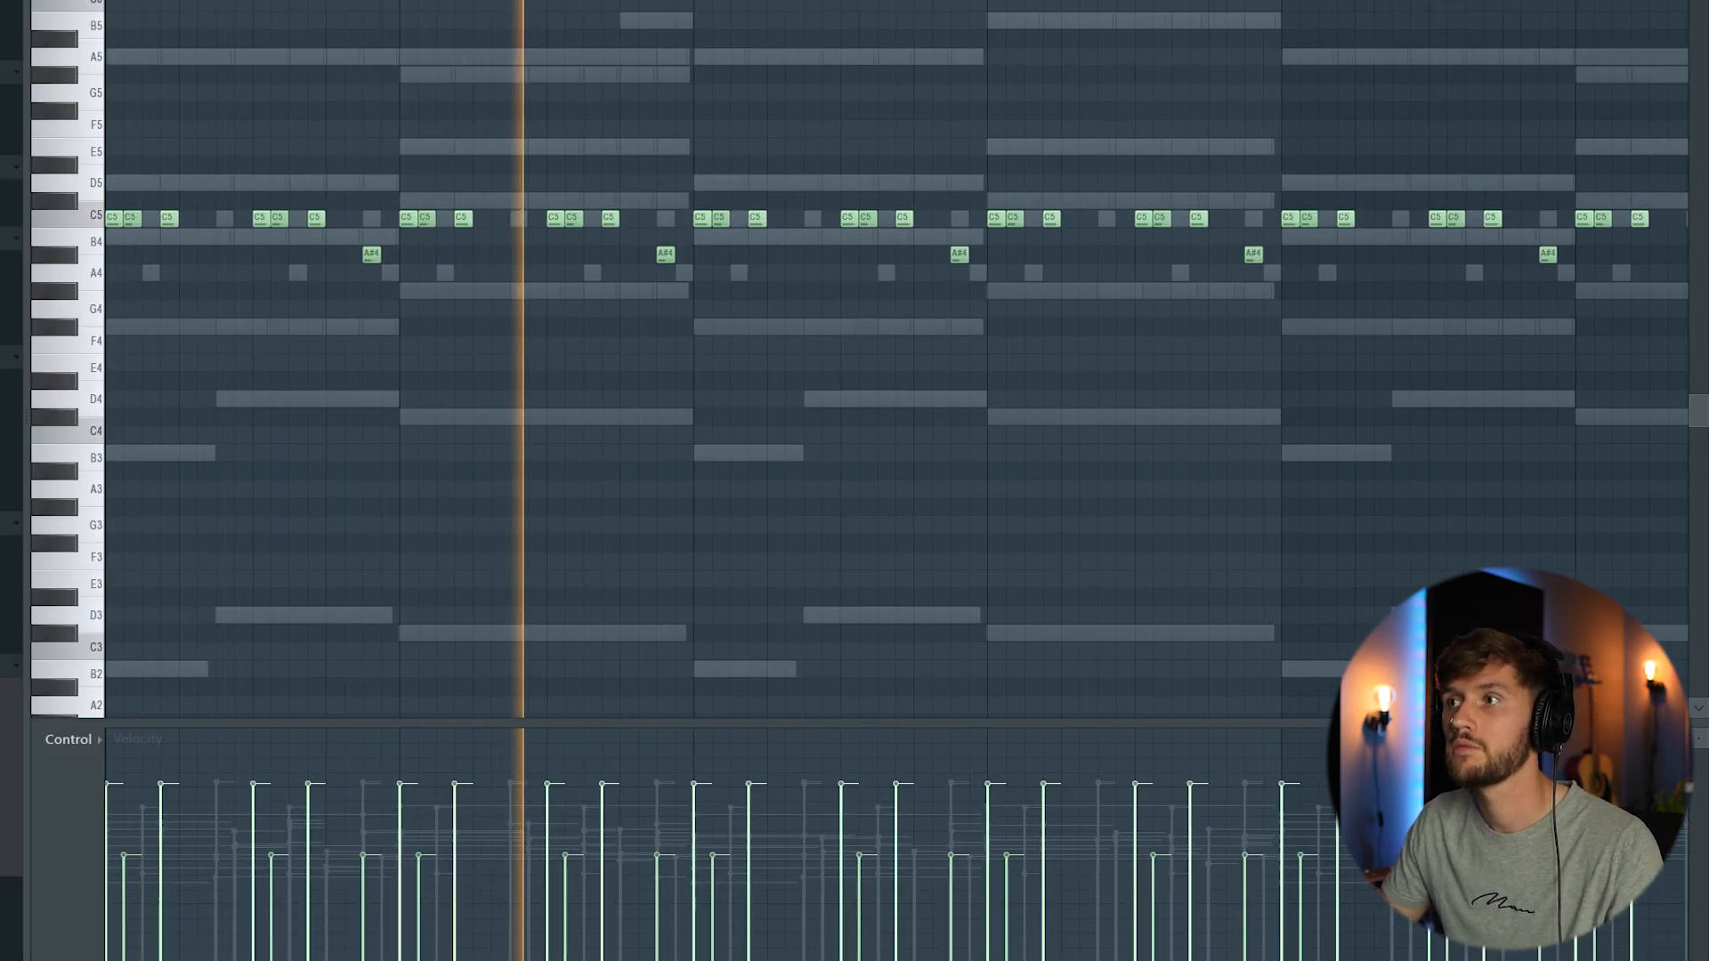
left_click_drag(939, 2, 1044, 2)
scroll(905, 210, "up", 2)
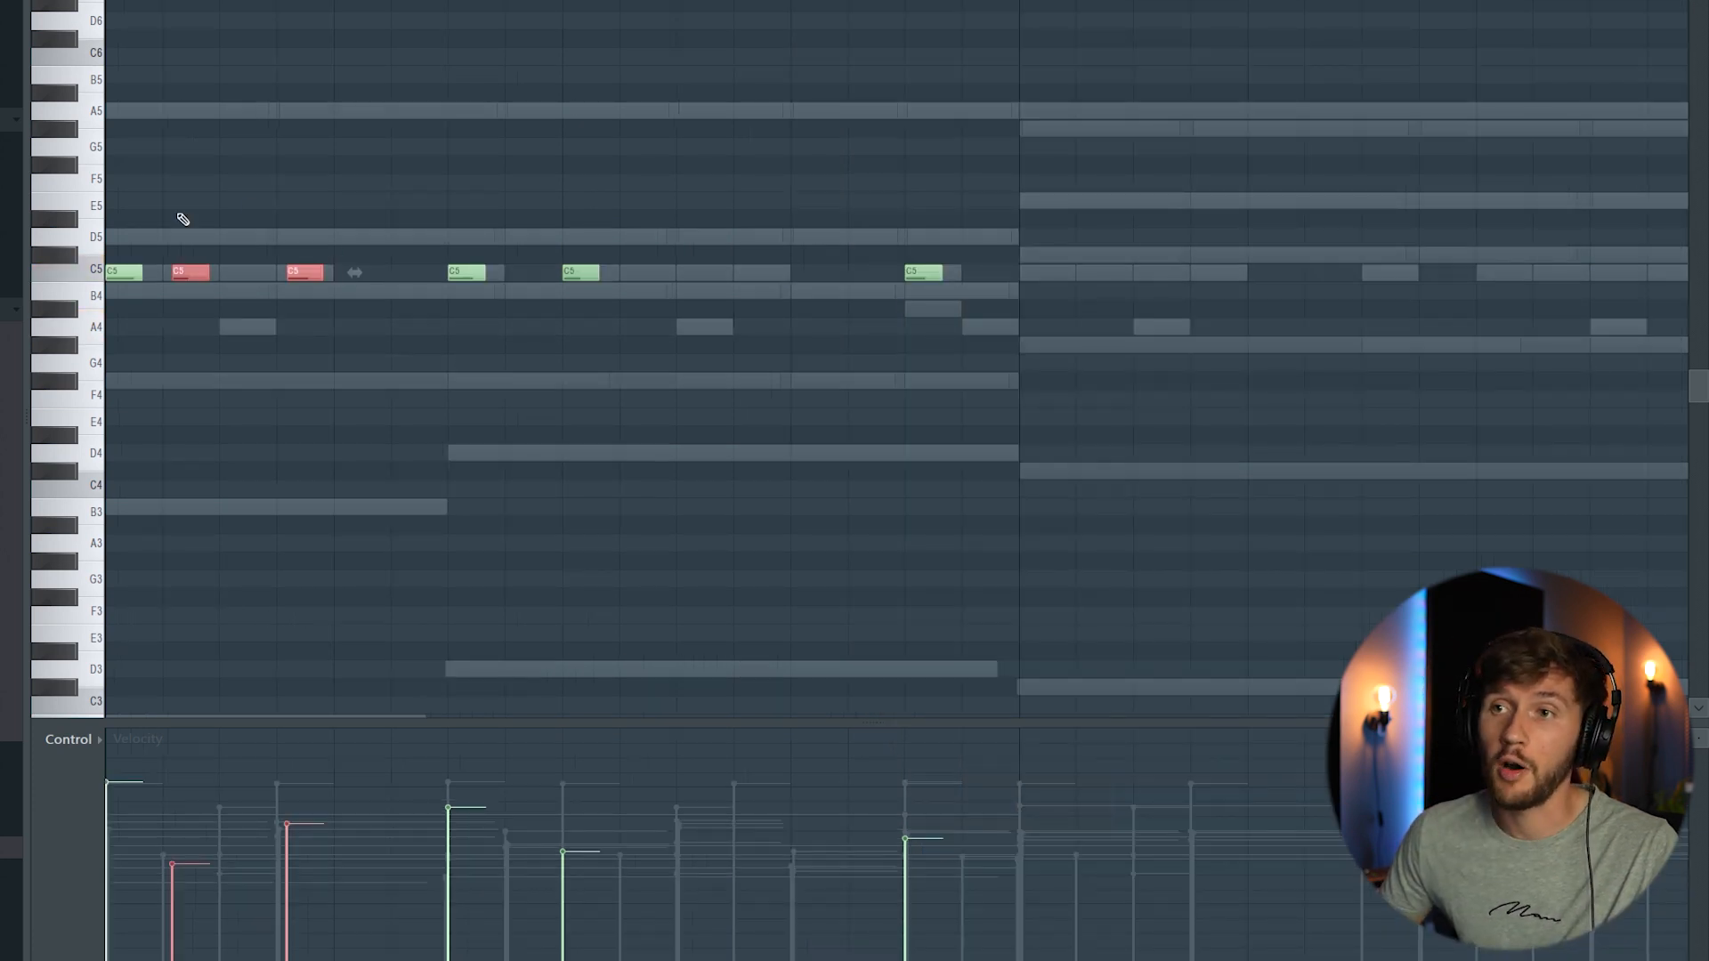
- Repeat the SB - ANVIL (7) rhythm of C5 hits across the pattern, and inspect the sample's settings during playback
key("space")
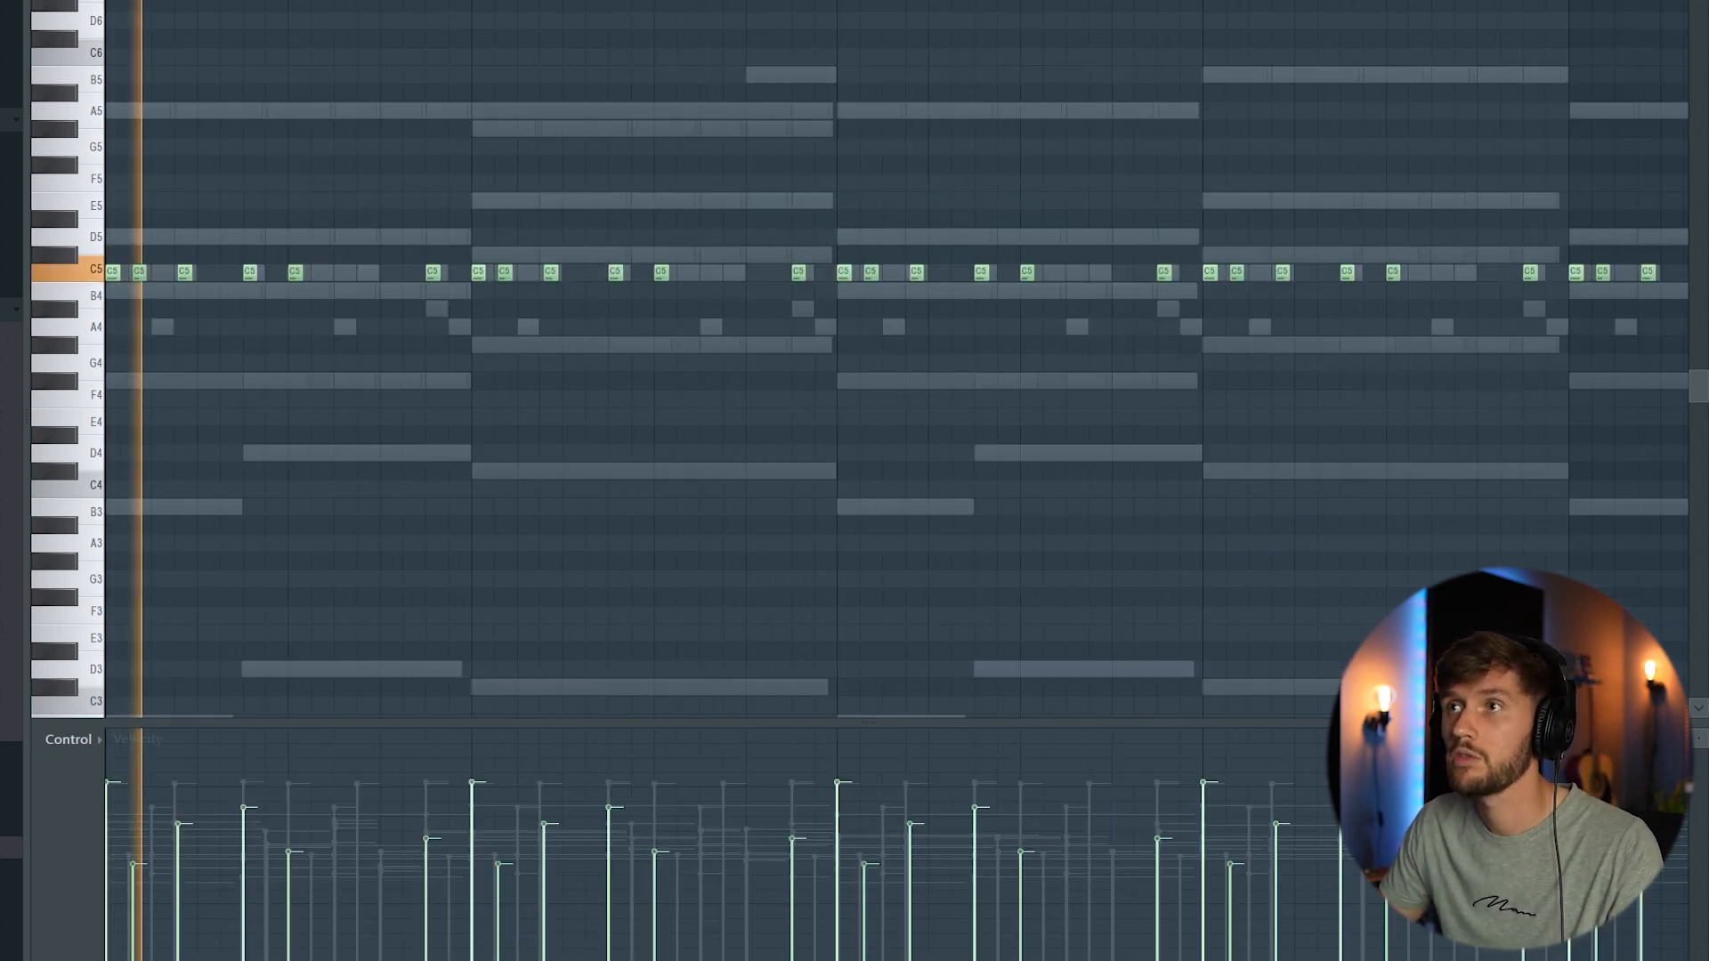
key("F6")
left_click(419, 471)
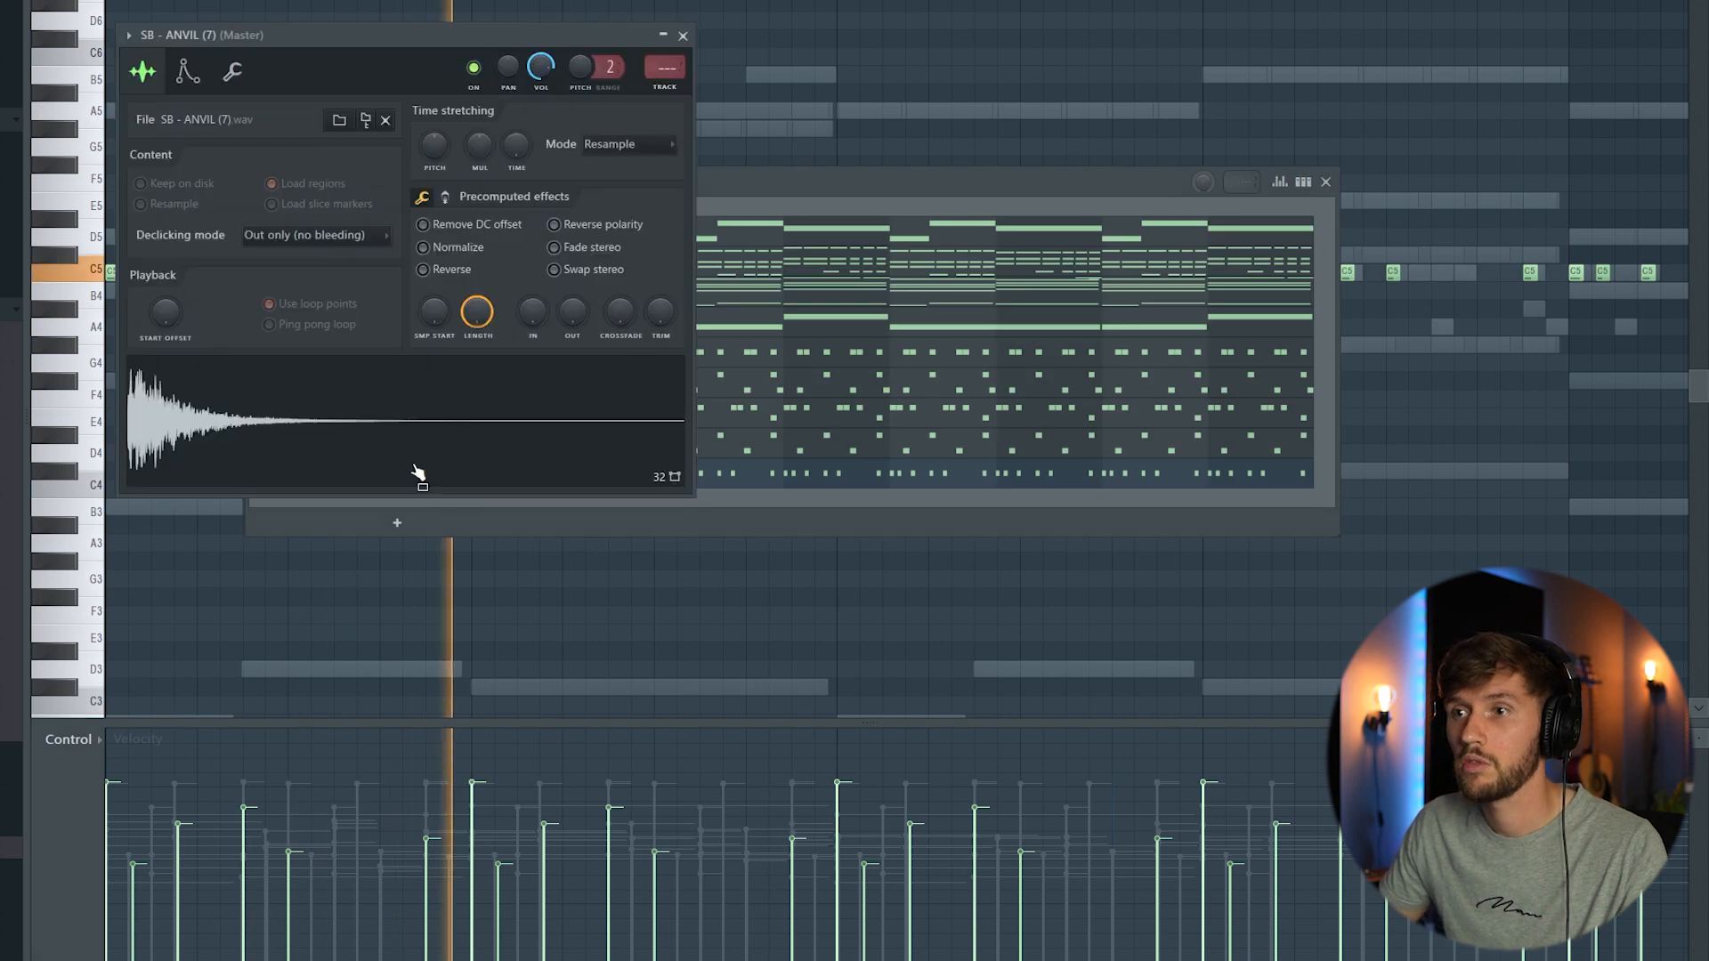
left_click(738, 203)
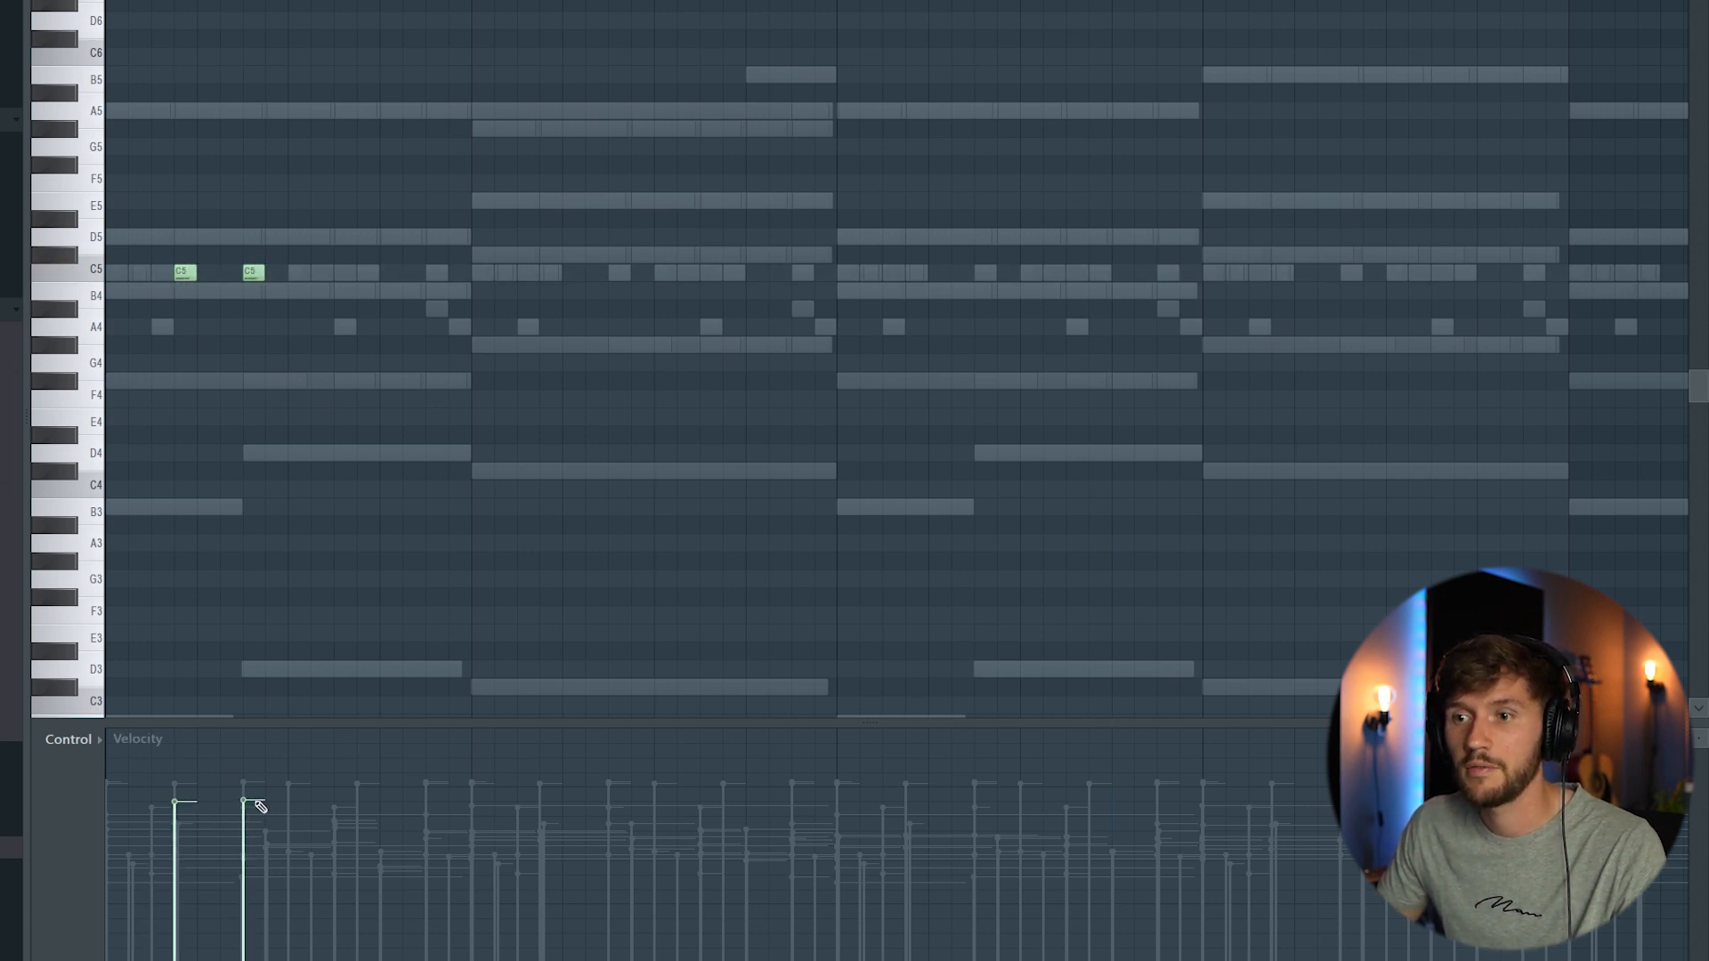
- Build a snare rhythm of four C5 hits per bar and duplicate it to fill the whole pattern
key("space")
left_click(343, 272)
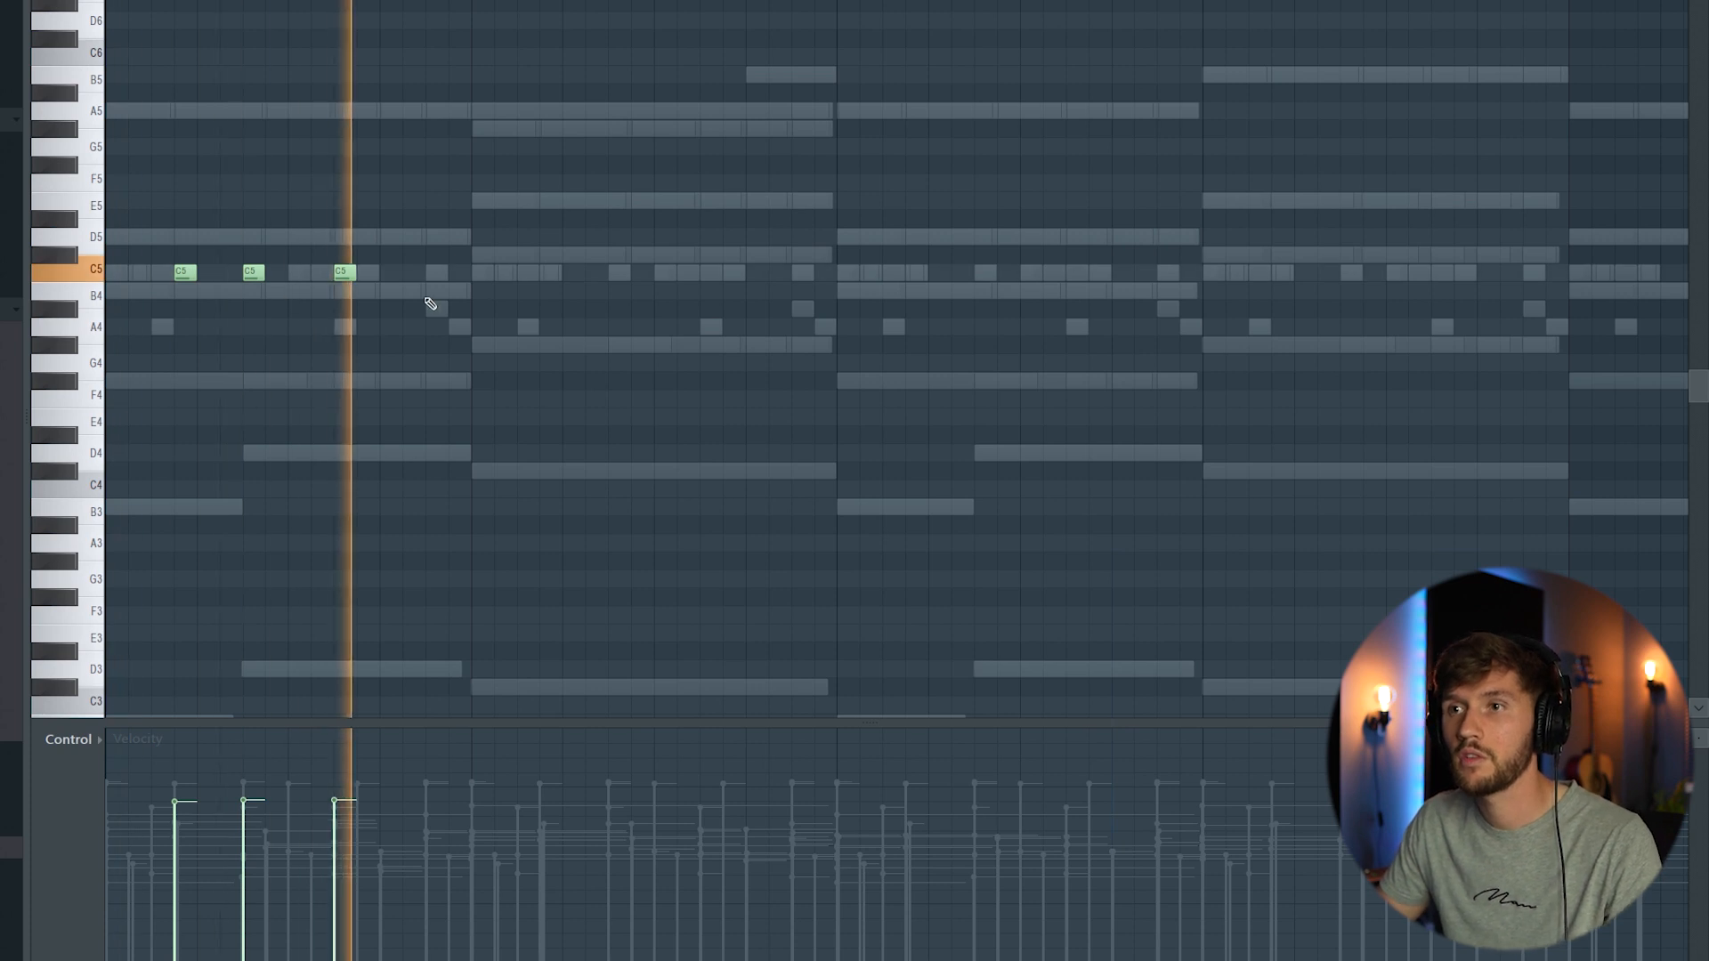
key("space")
left_click_drag(64, 220, 62, 310)
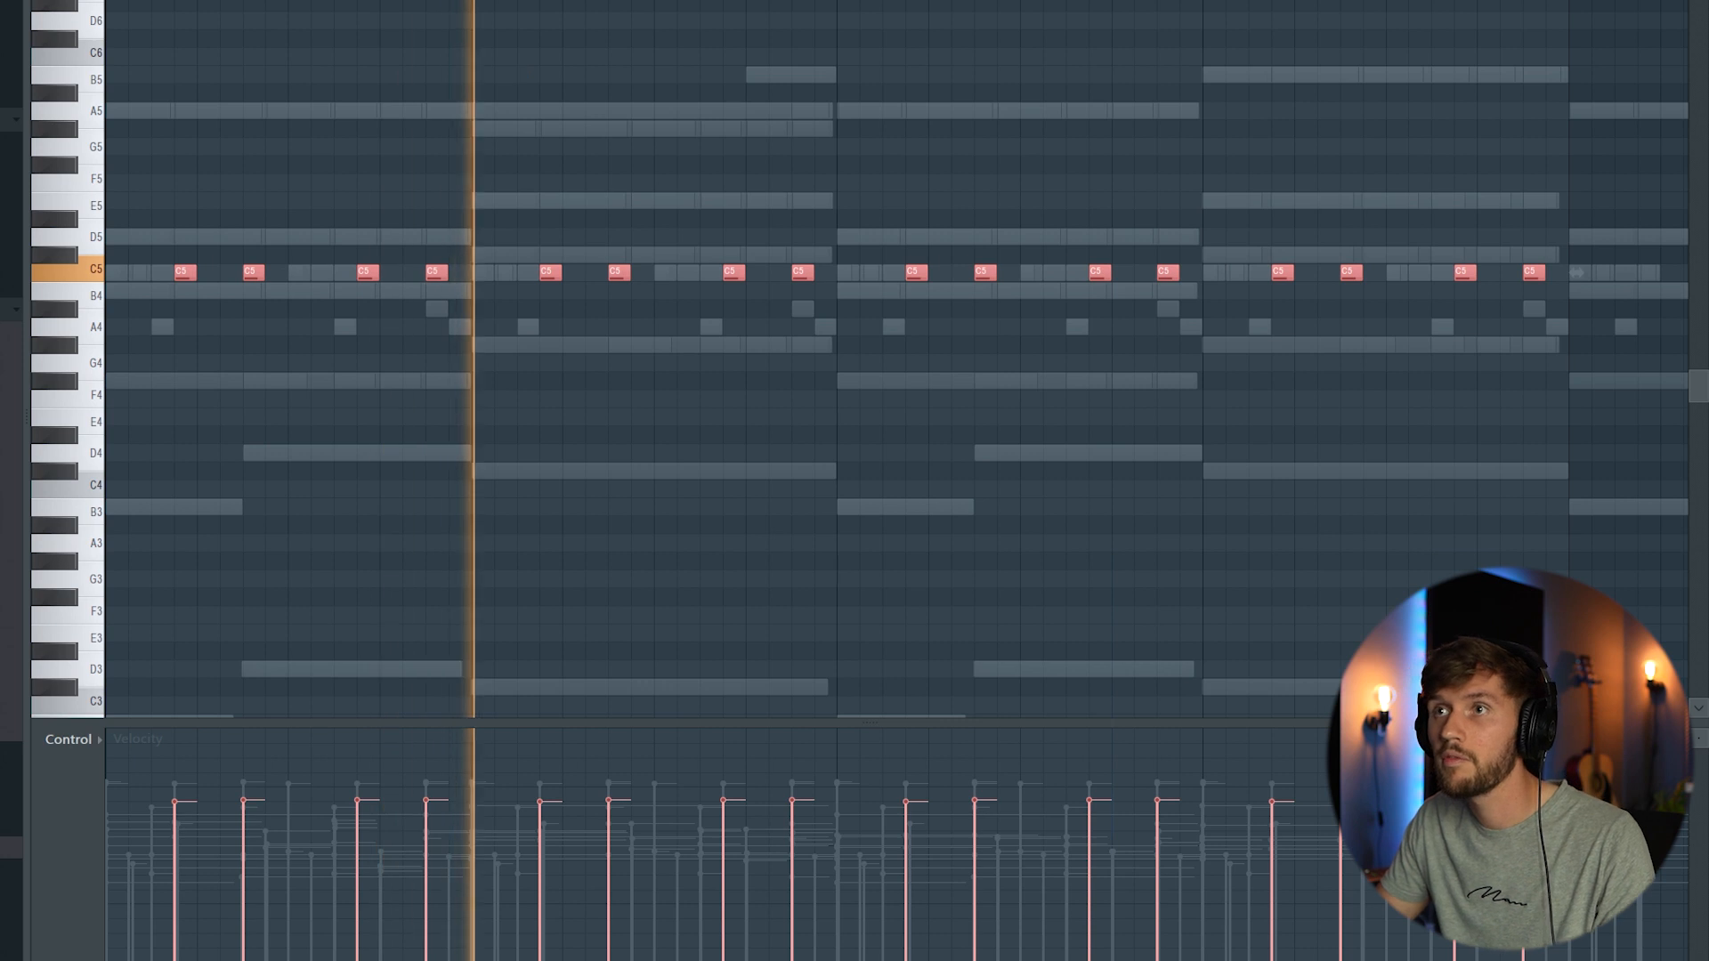
scroll(514, 35, "right", 5)
key("ctrl+b")
scroll(513, 34, "left", 5)
- Check the snare row in the channel rack and its duplicated notes in the piano roll, and clear the note selection
key("F6")
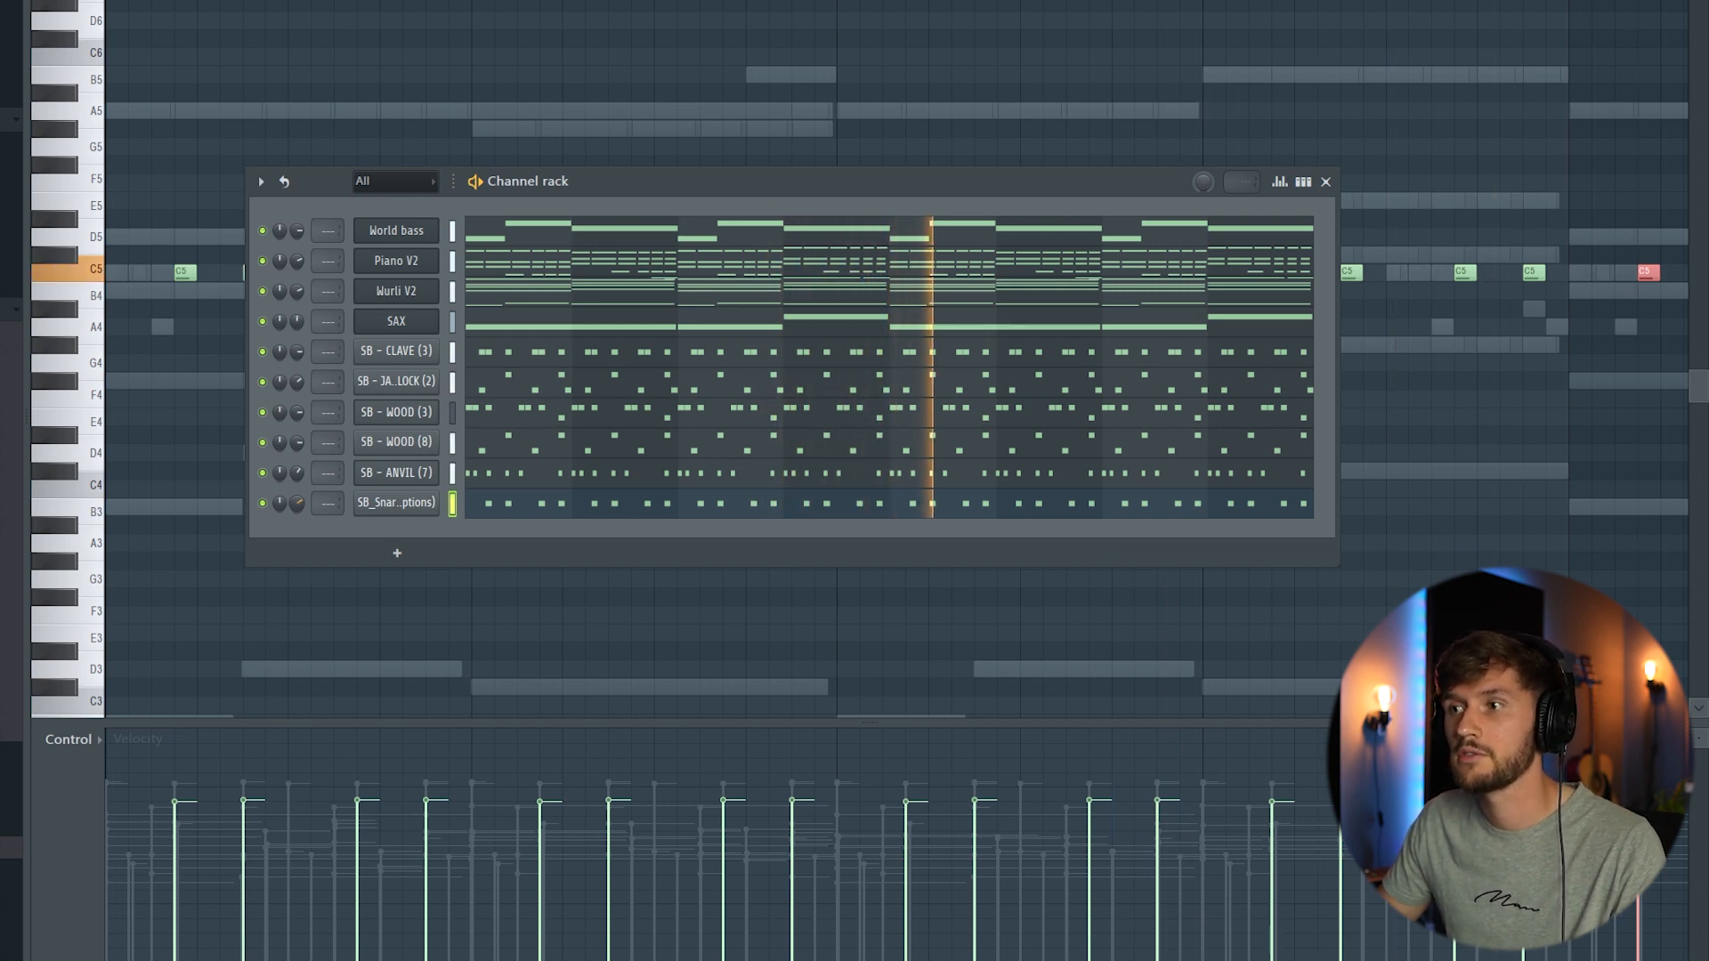
key("F6")
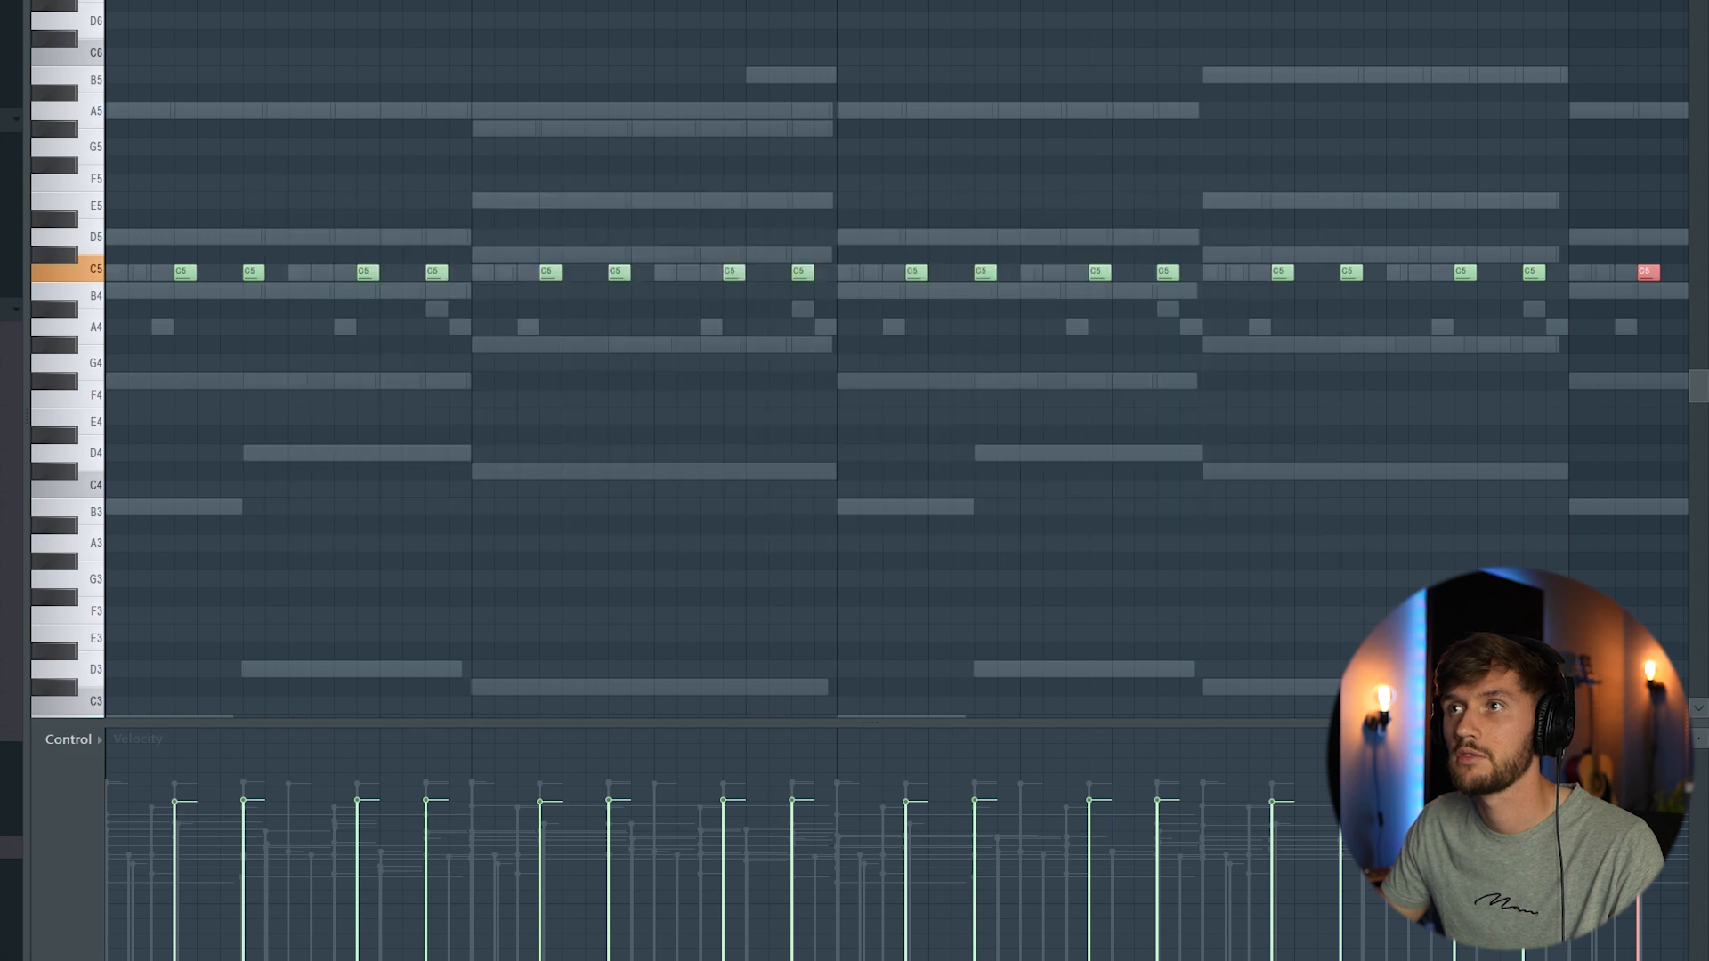
scroll(993, 57, "down", 2)
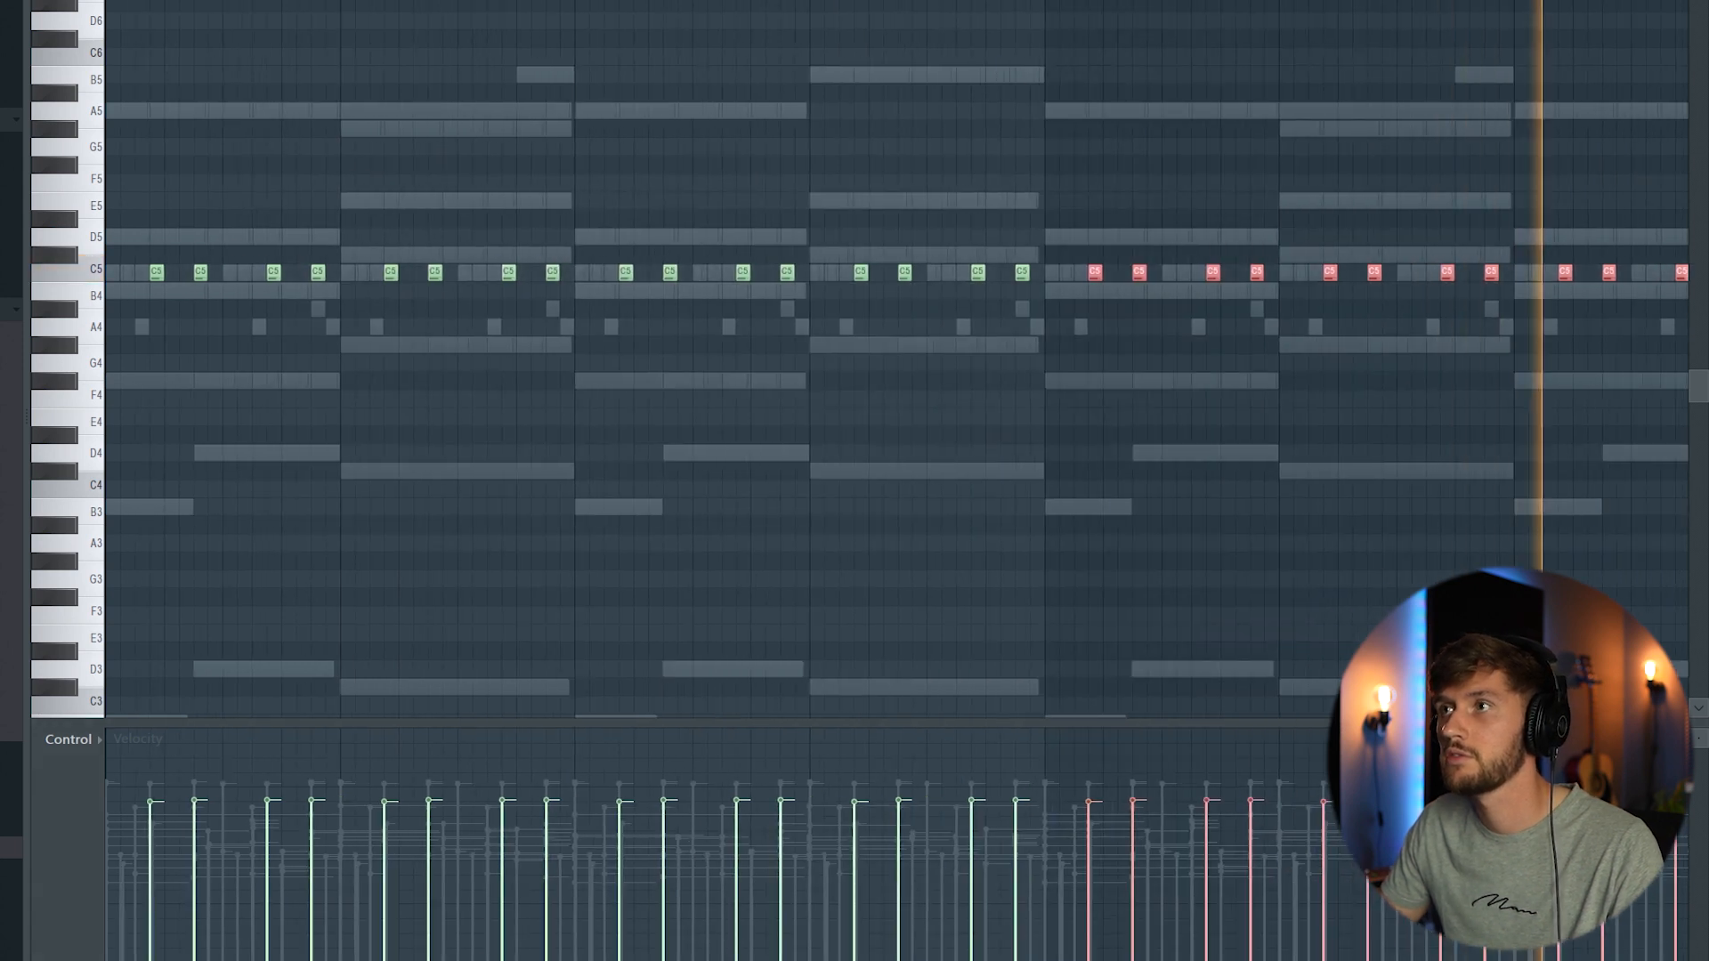
scroll(950, 84, "down", 1)
left_click(971, 85, "ctrl")
scroll(1015, 105, "down", 2)
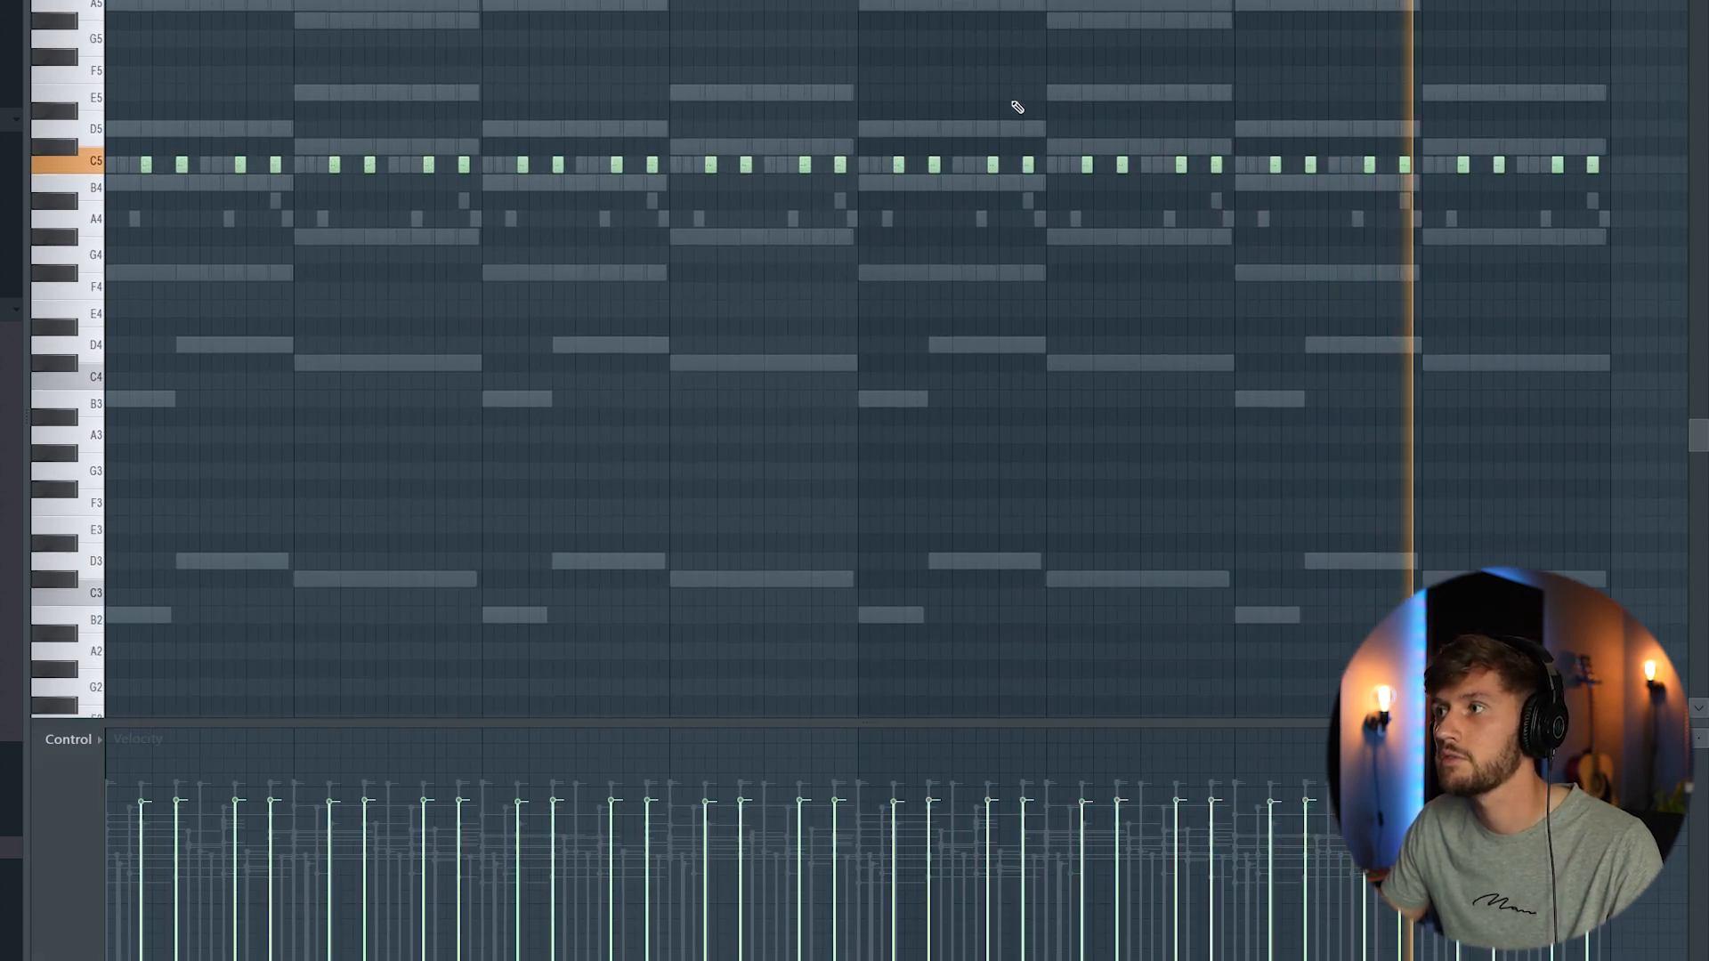
- Duplicate the SB_Kick_ (Sad) rhythm of four C5 hits per bar into the pattern's second half, and inspect the kick's sample settings
scroll(1017, 107, "up", 1)
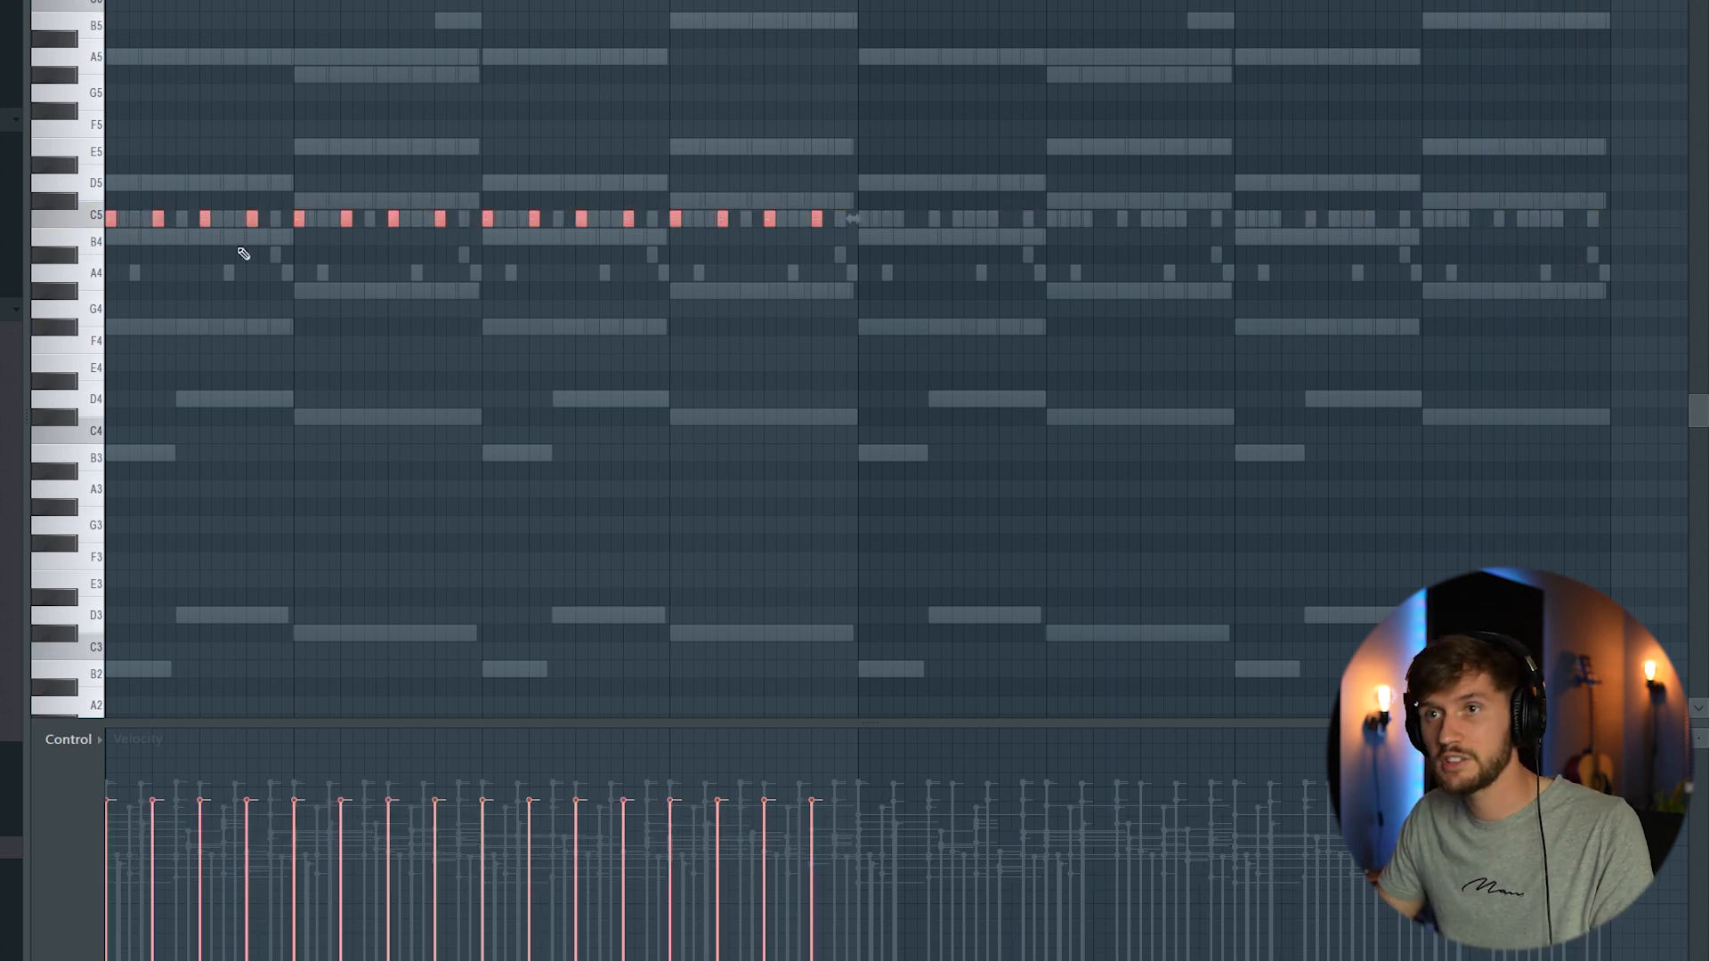
key("ctrl+b")
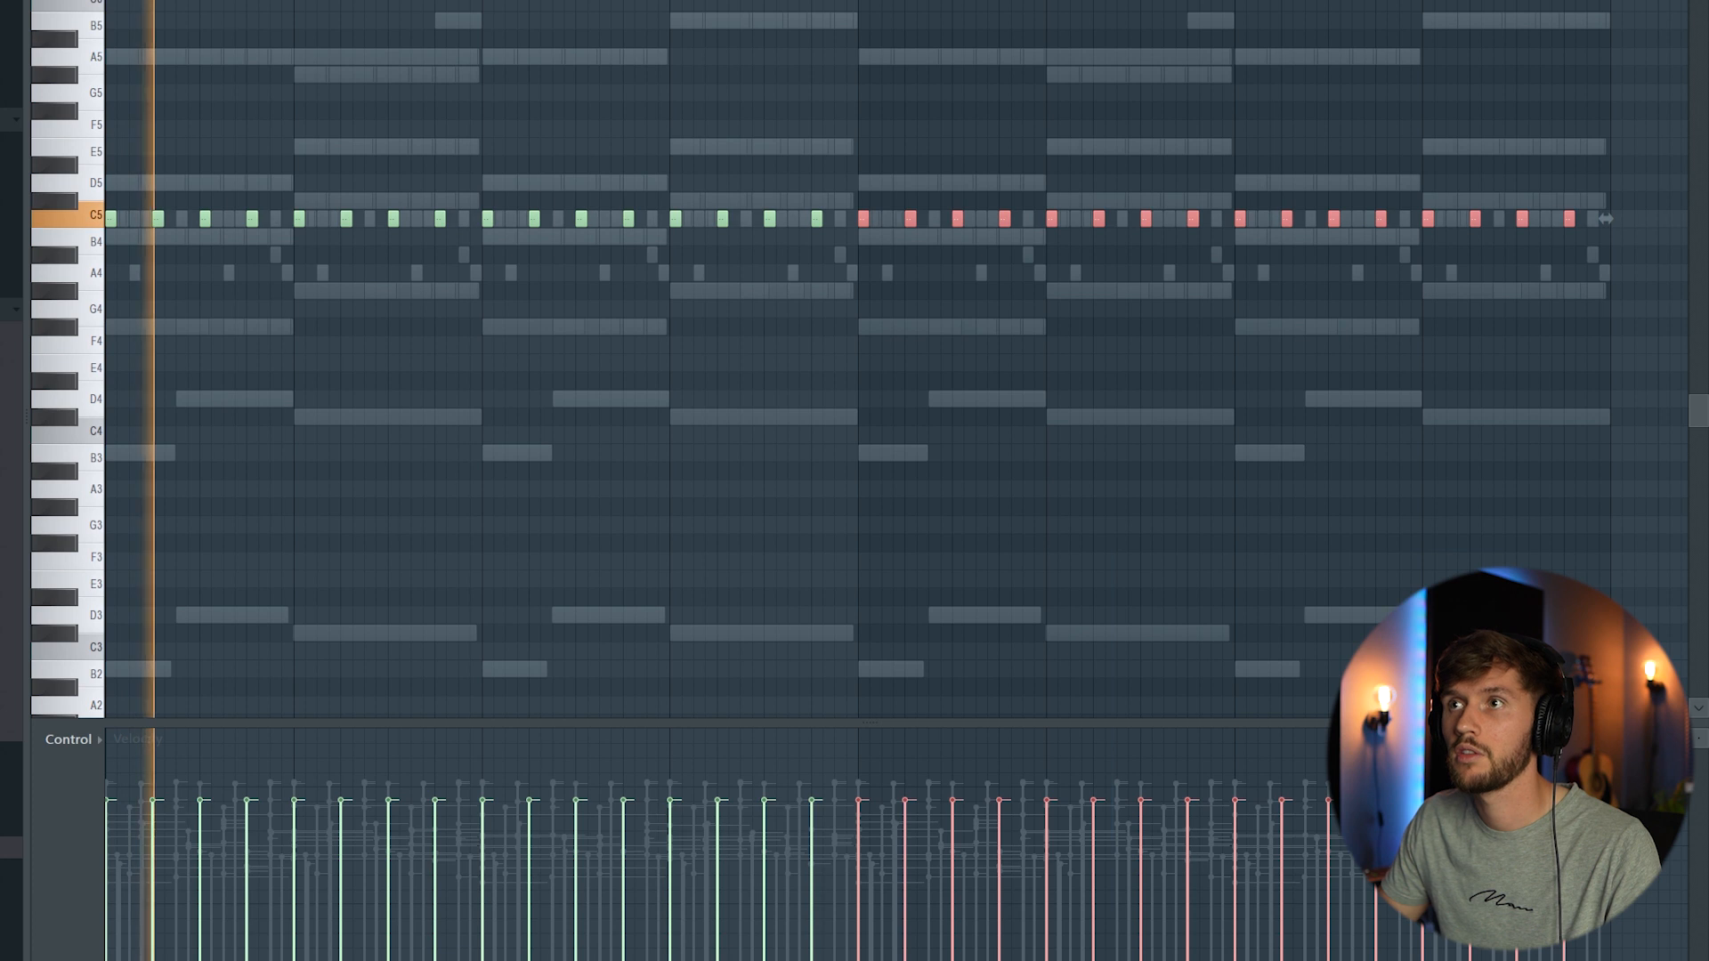
key("F6")
left_click(456, 354)
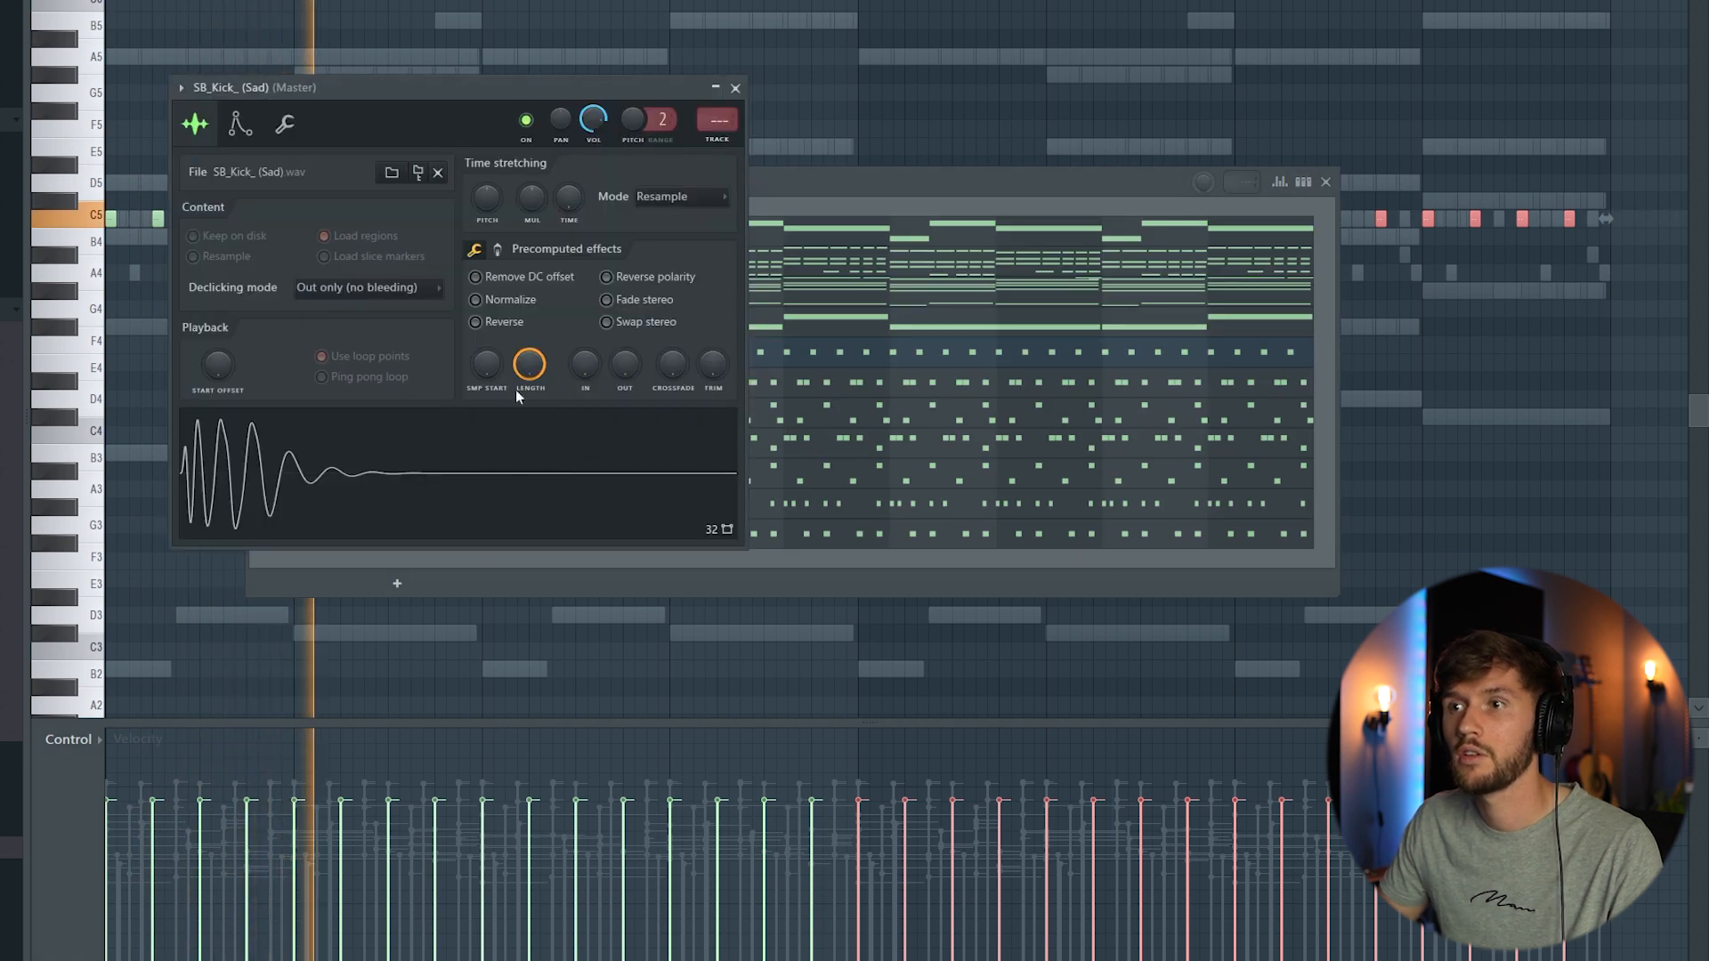
left_click(828, 185)
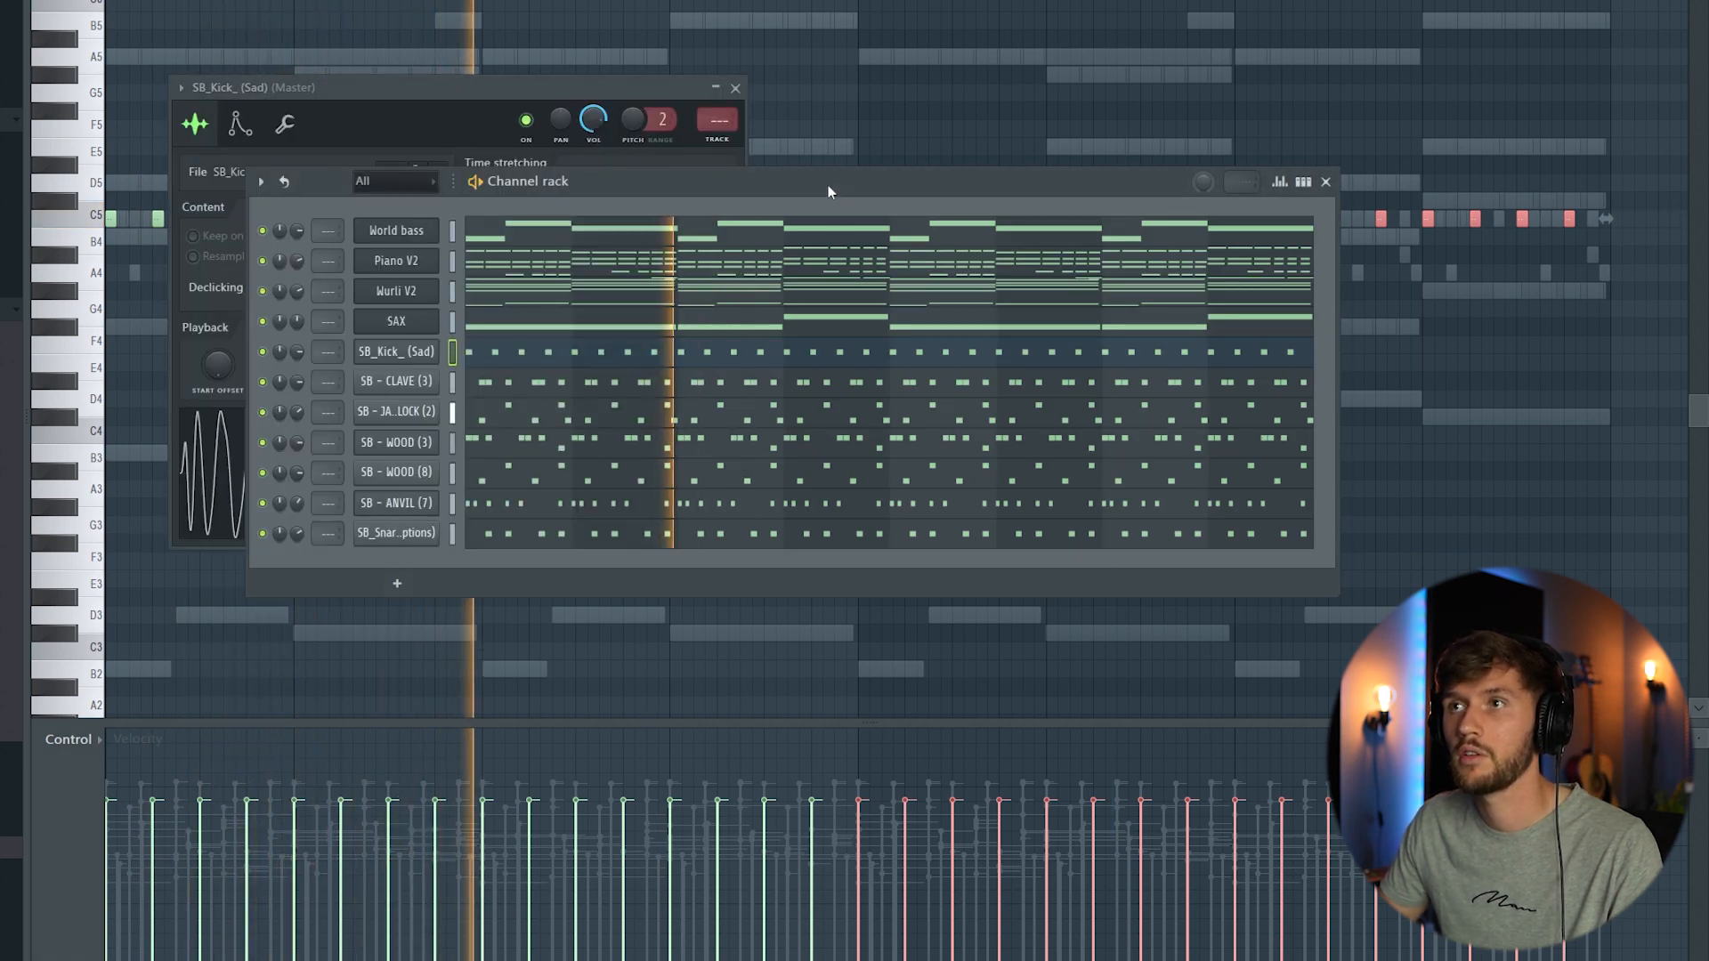
key("F6")
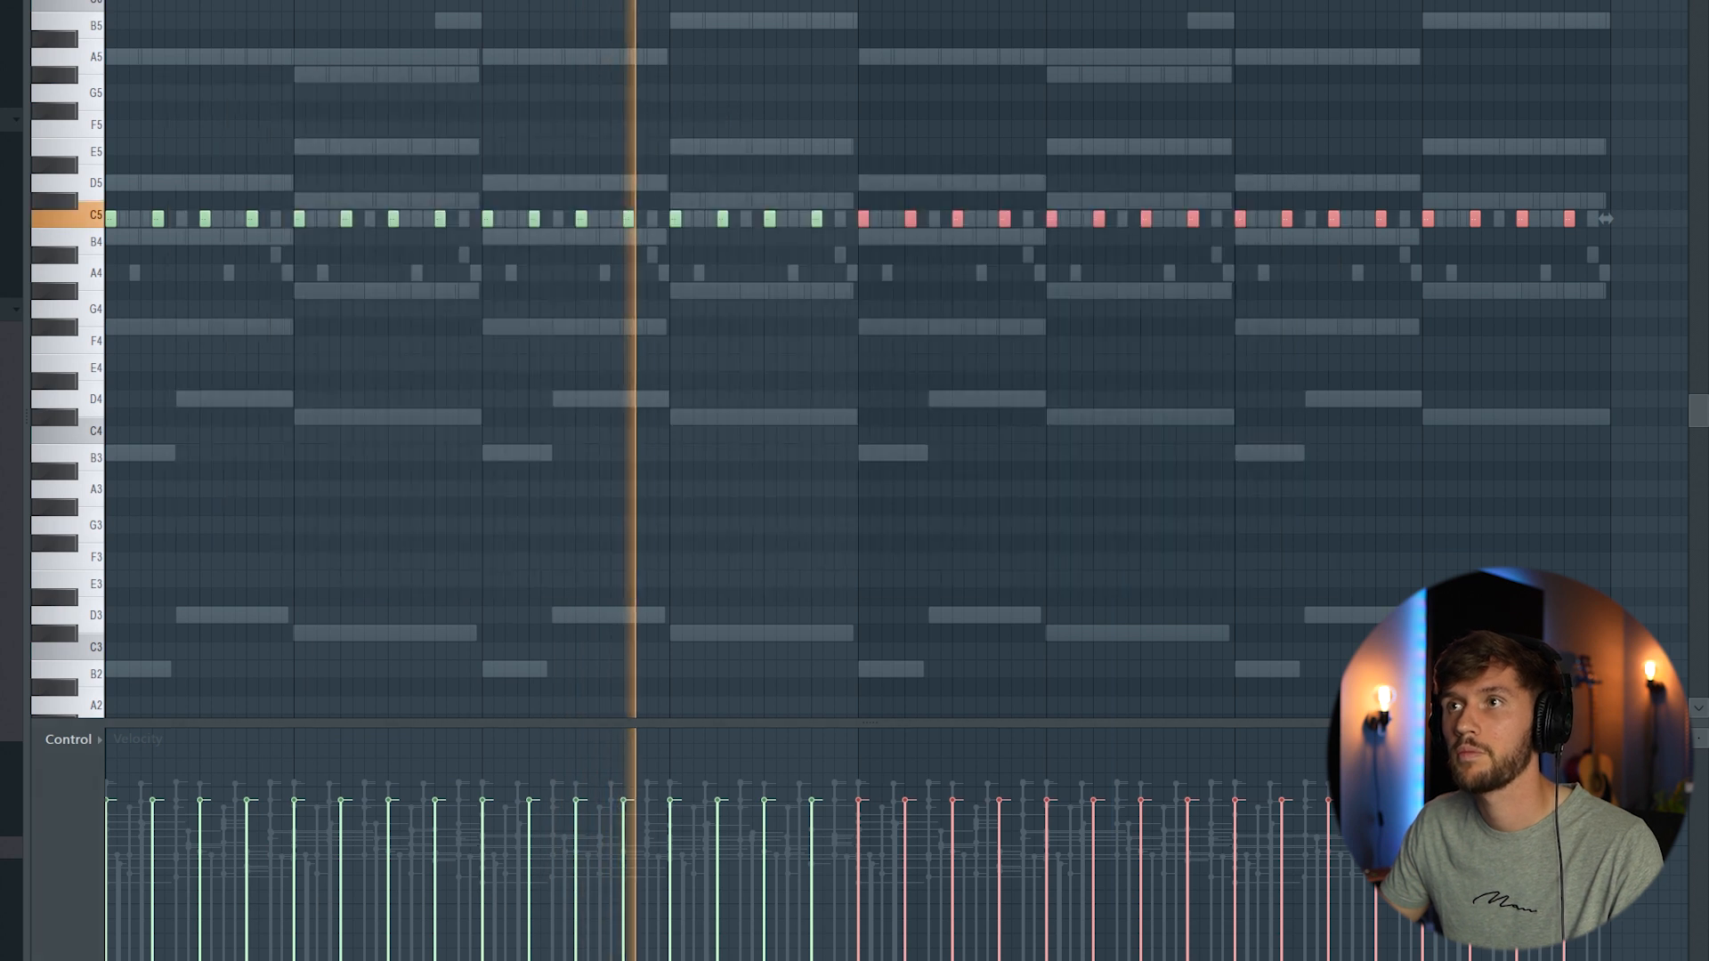
- Loop bars 13 to 21 of the playlist, and inspect the SB - SHAKER LOOP (1) sample settings during playback
key("F6")
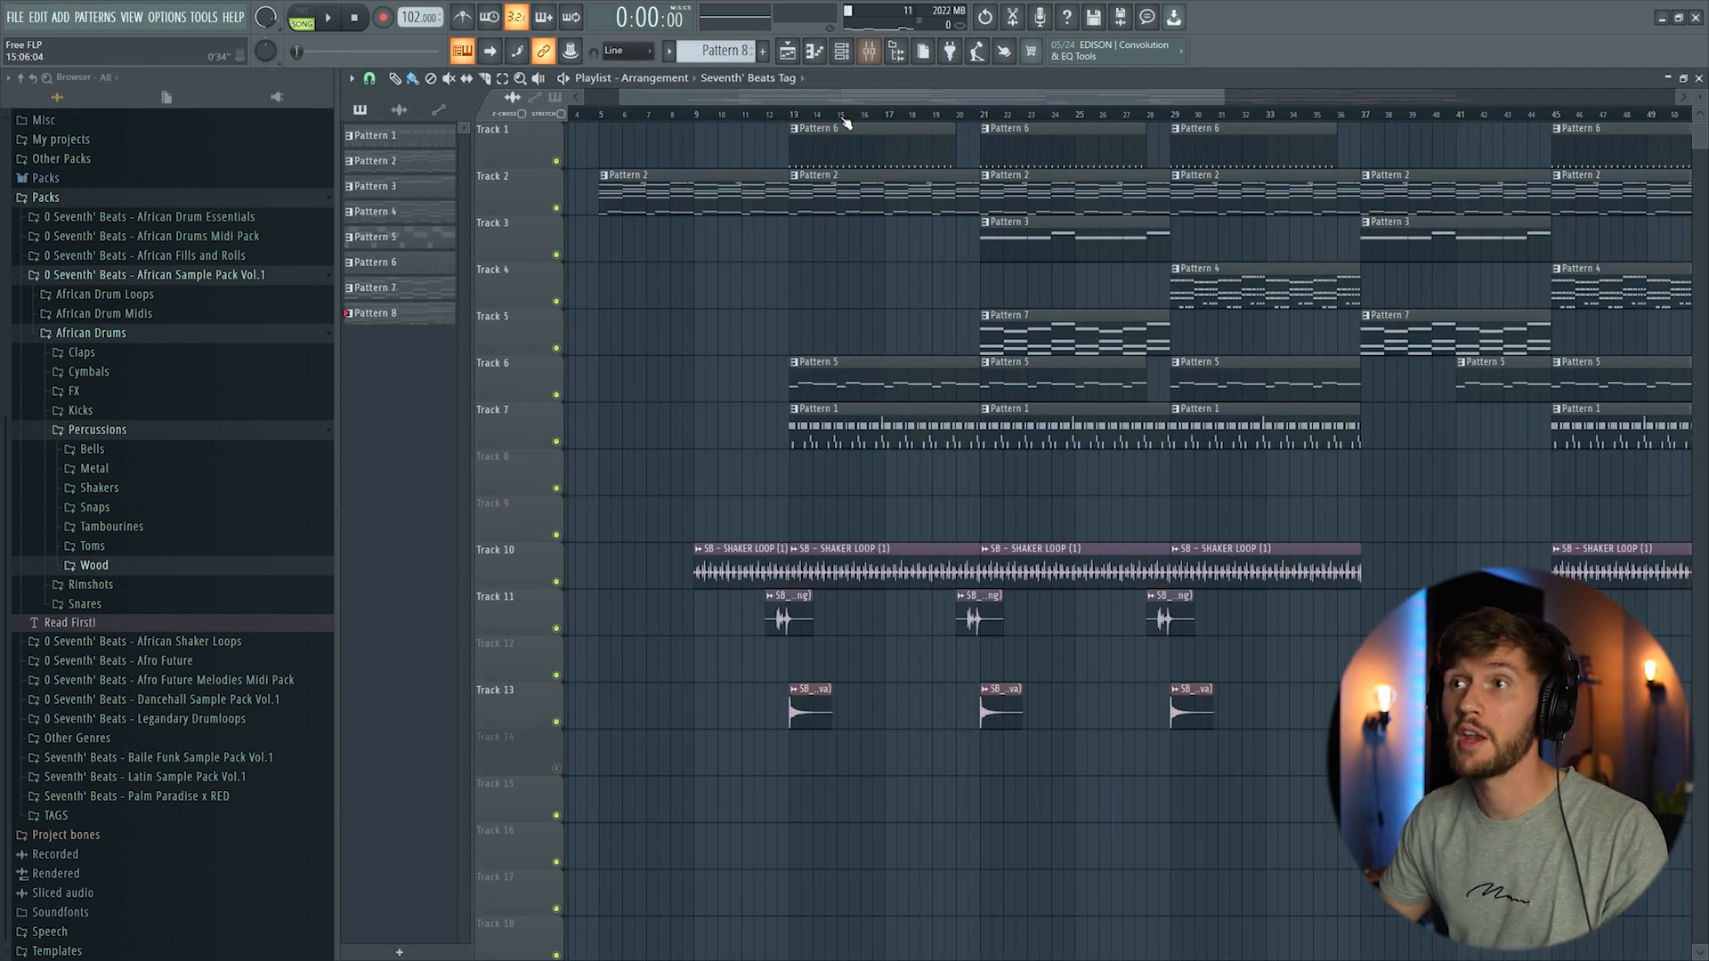
left_click_drag(794, 116, 985, 126)
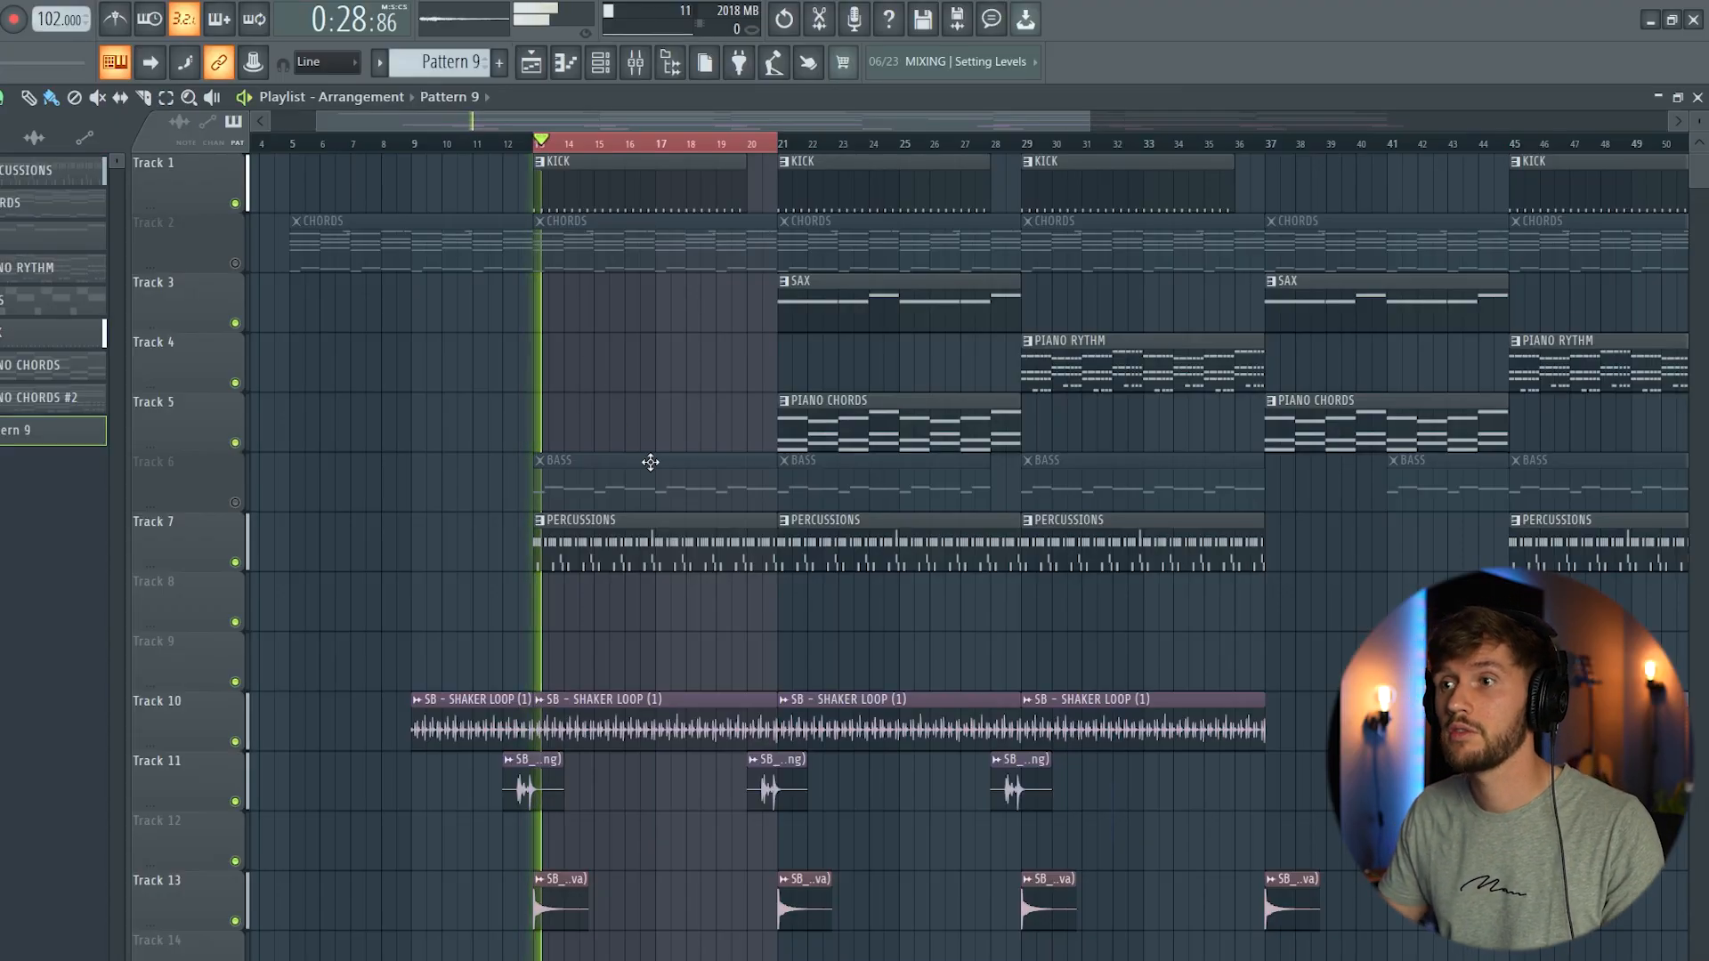
double_click(647, 726)
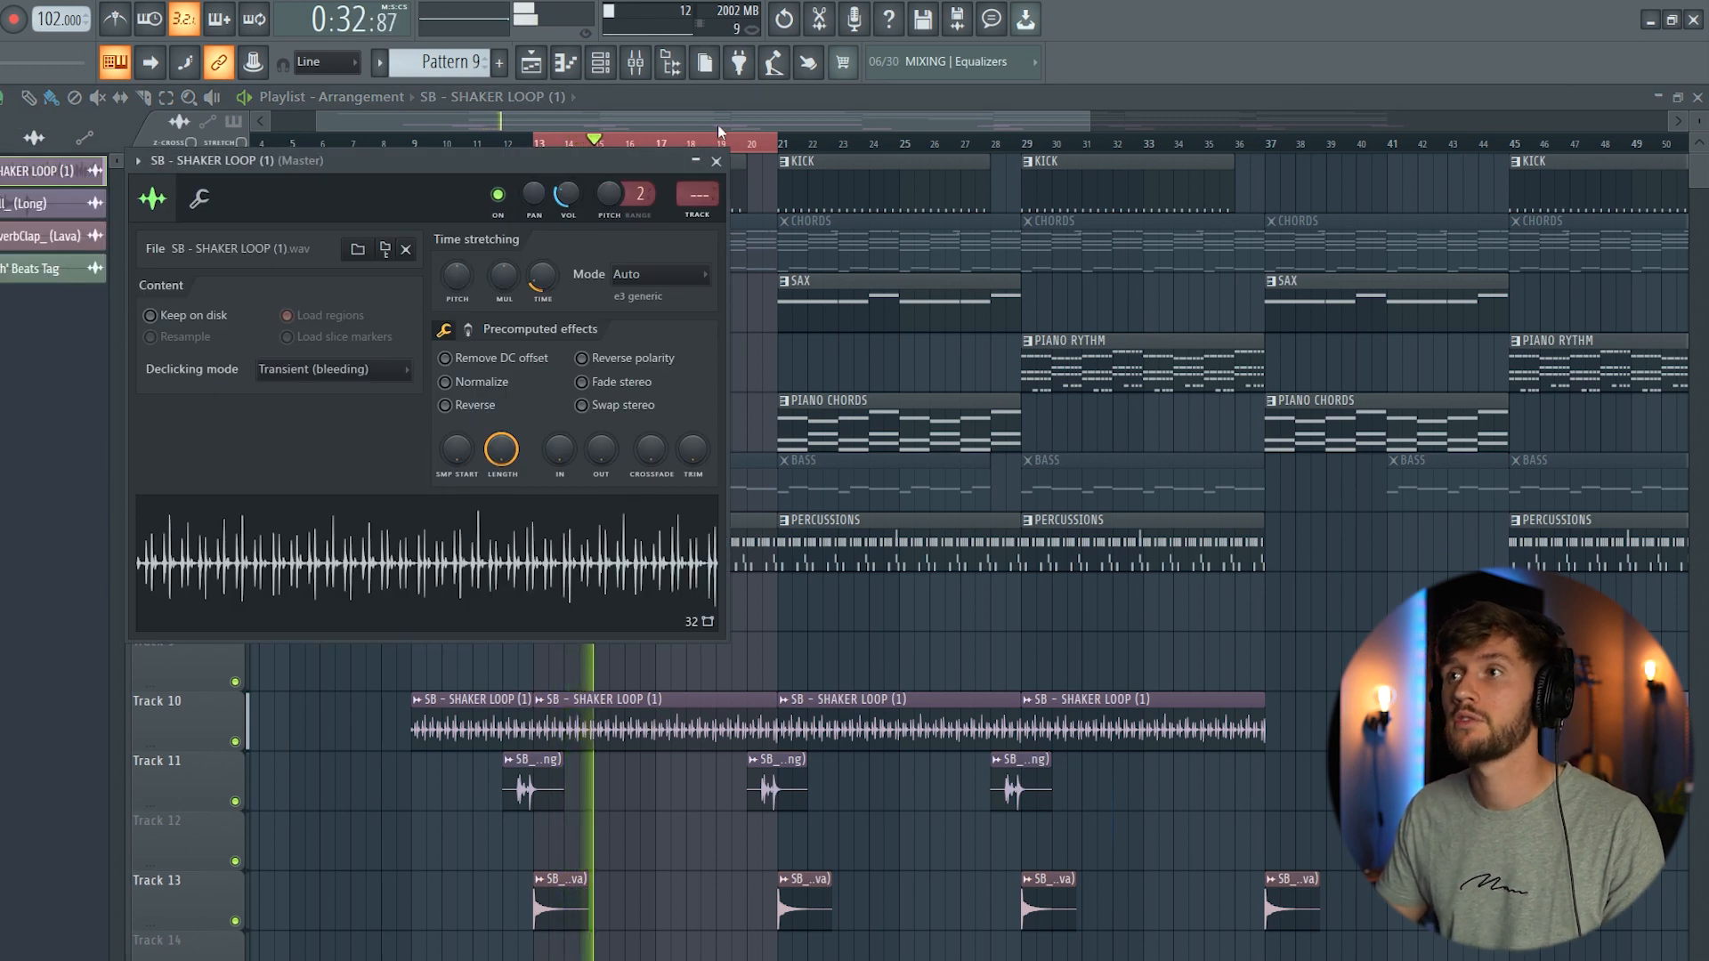
left_click(716, 161)
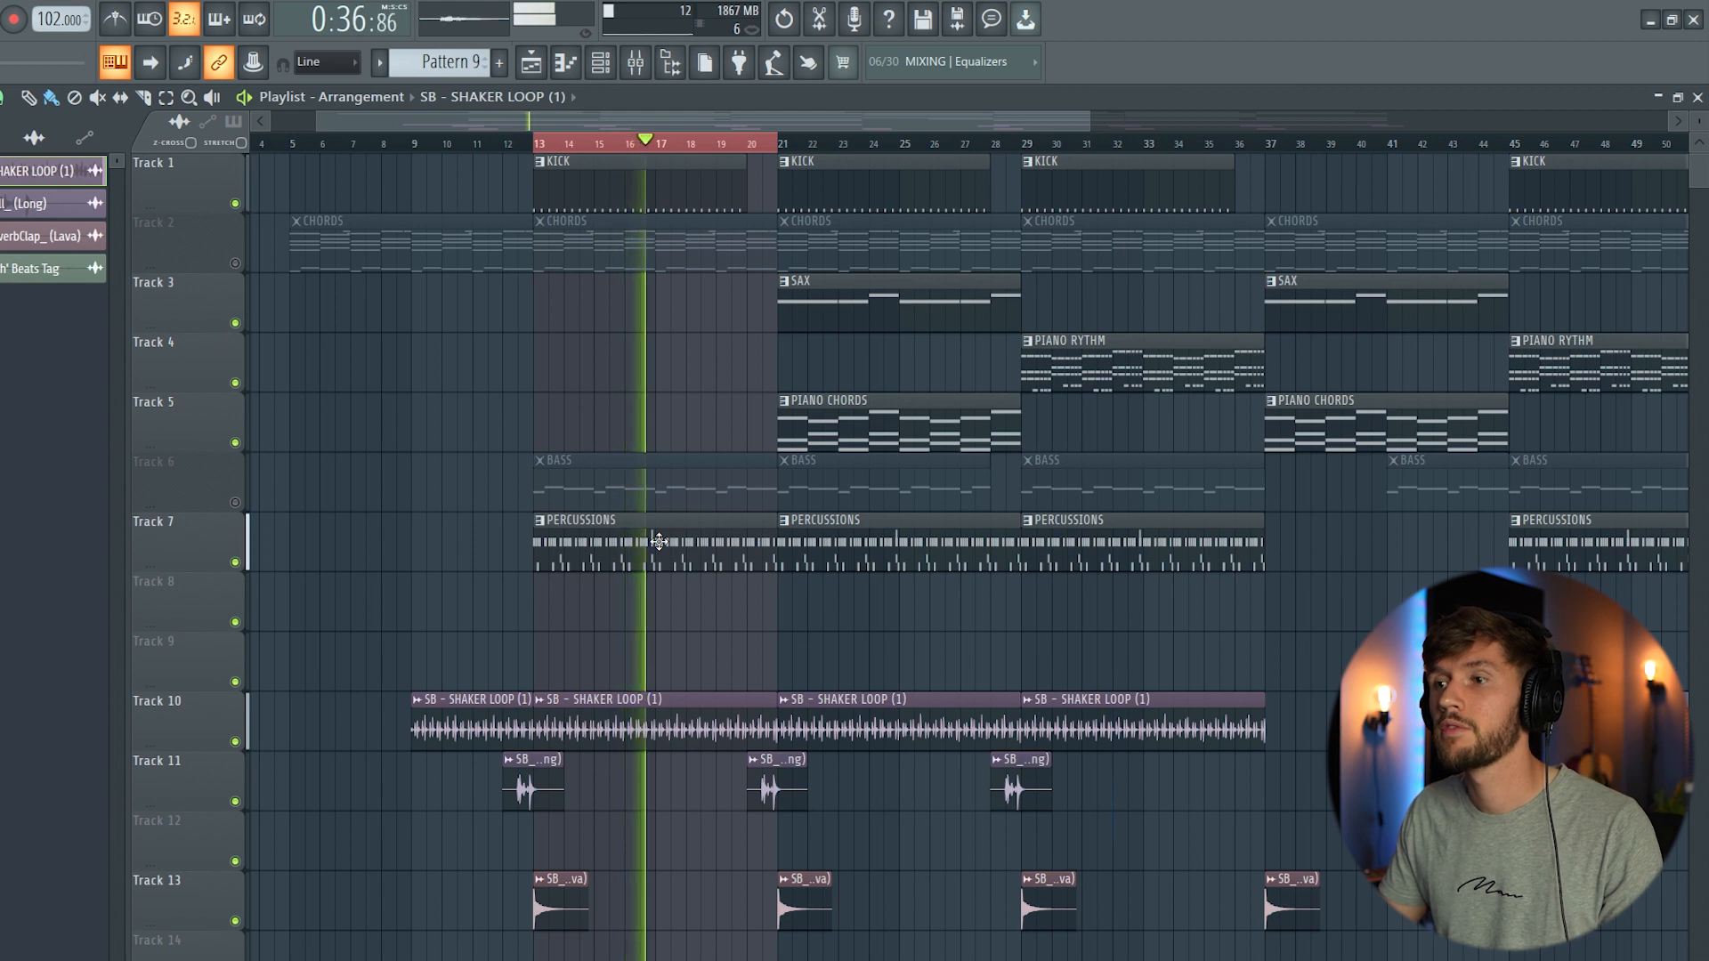
- Examine the channels of the PERCUSSIONS pattern and the SB_Tom_ (Jagaban) notes at the ends of bars 4 and 8
double_click(660, 541)
left_click_drag(657, 122, 80, 128)
left_click(601, 62)
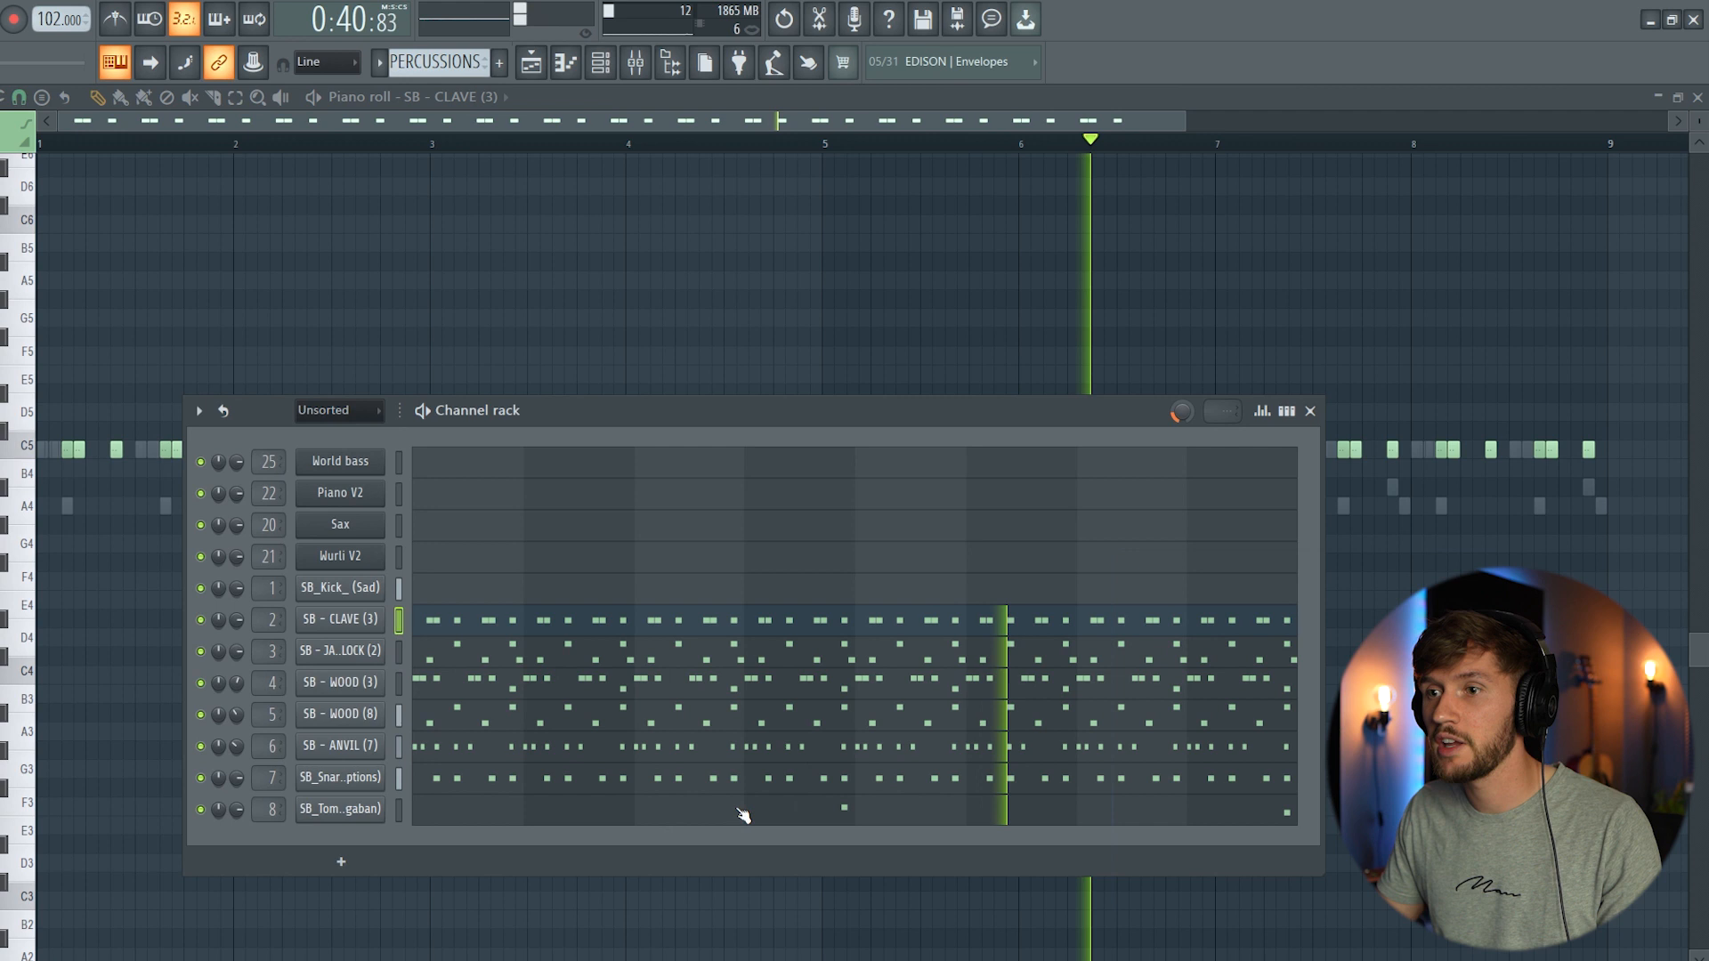
left_click(633, 812)
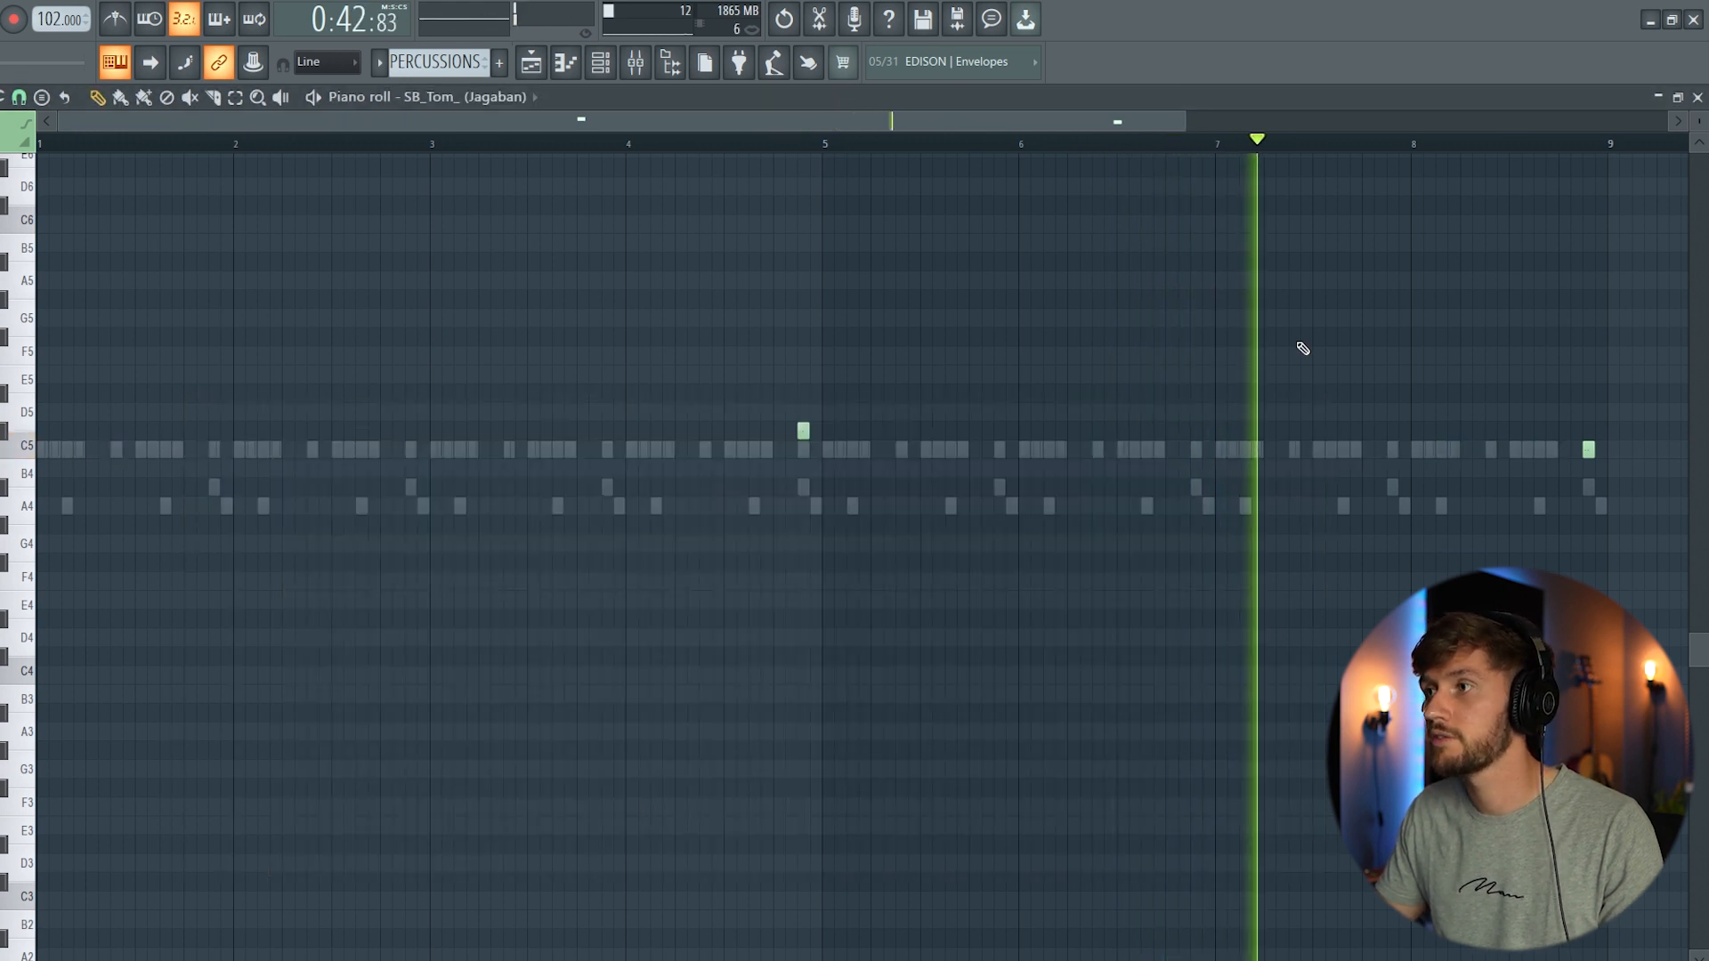
scroll(1259, 359, "up", 1)
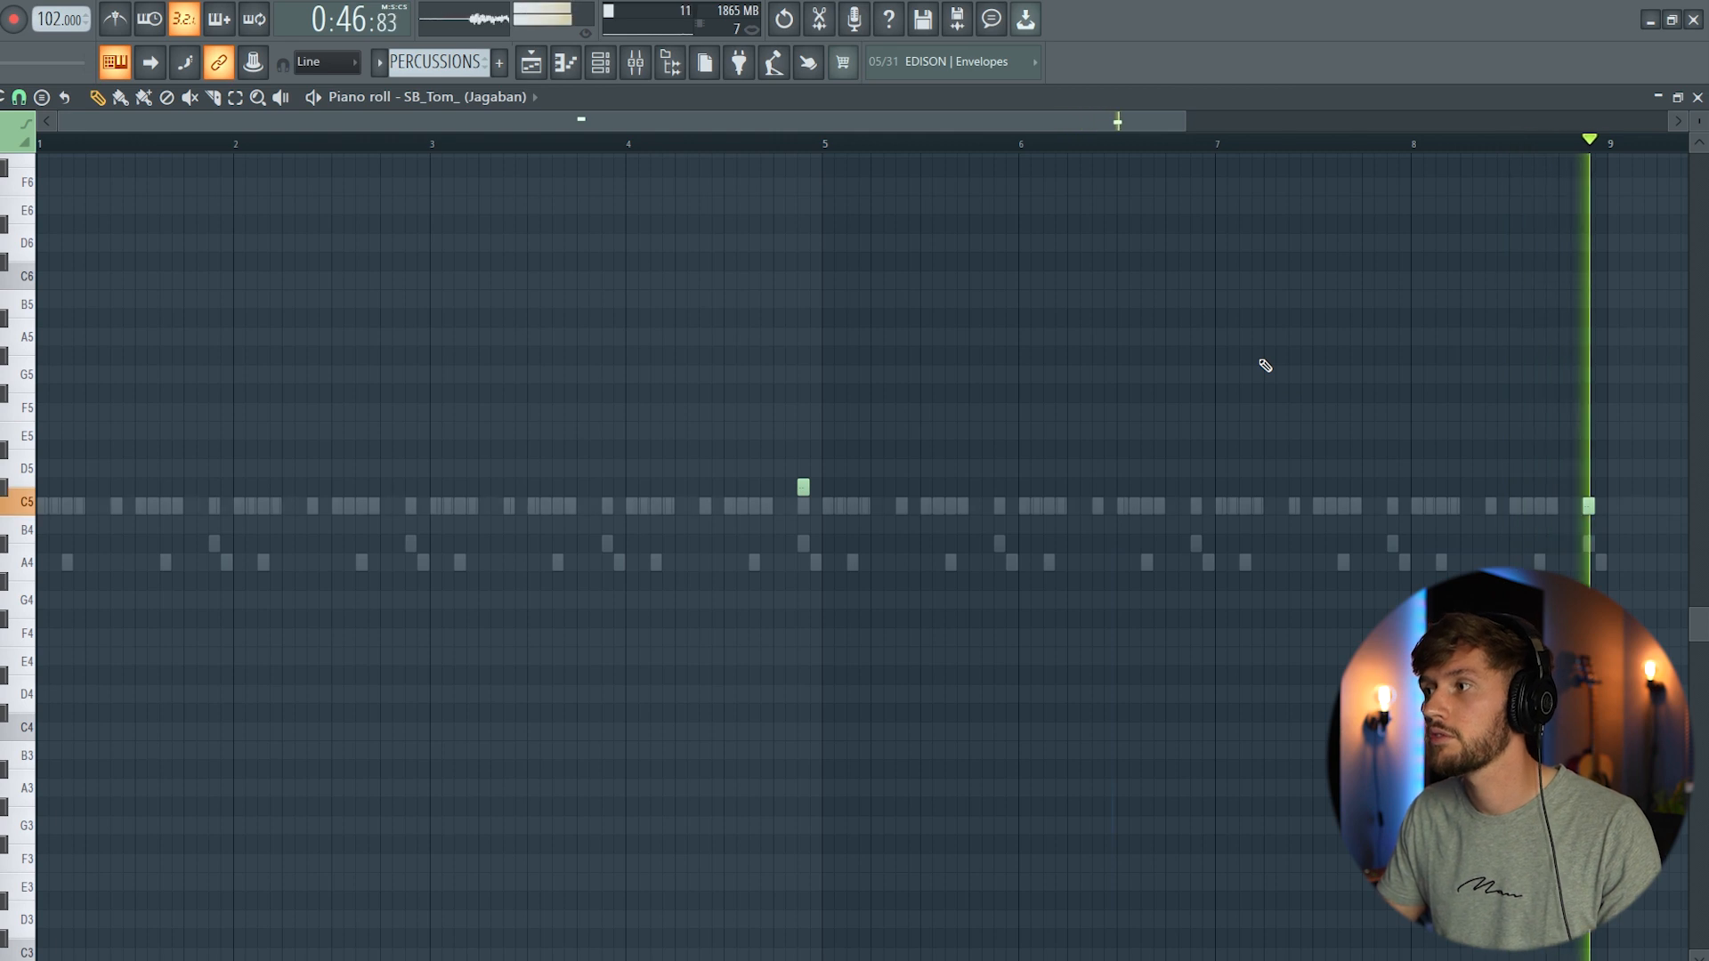
- Solo Track 11 in the playlist and listen to its roll clip
left_click(565, 63)
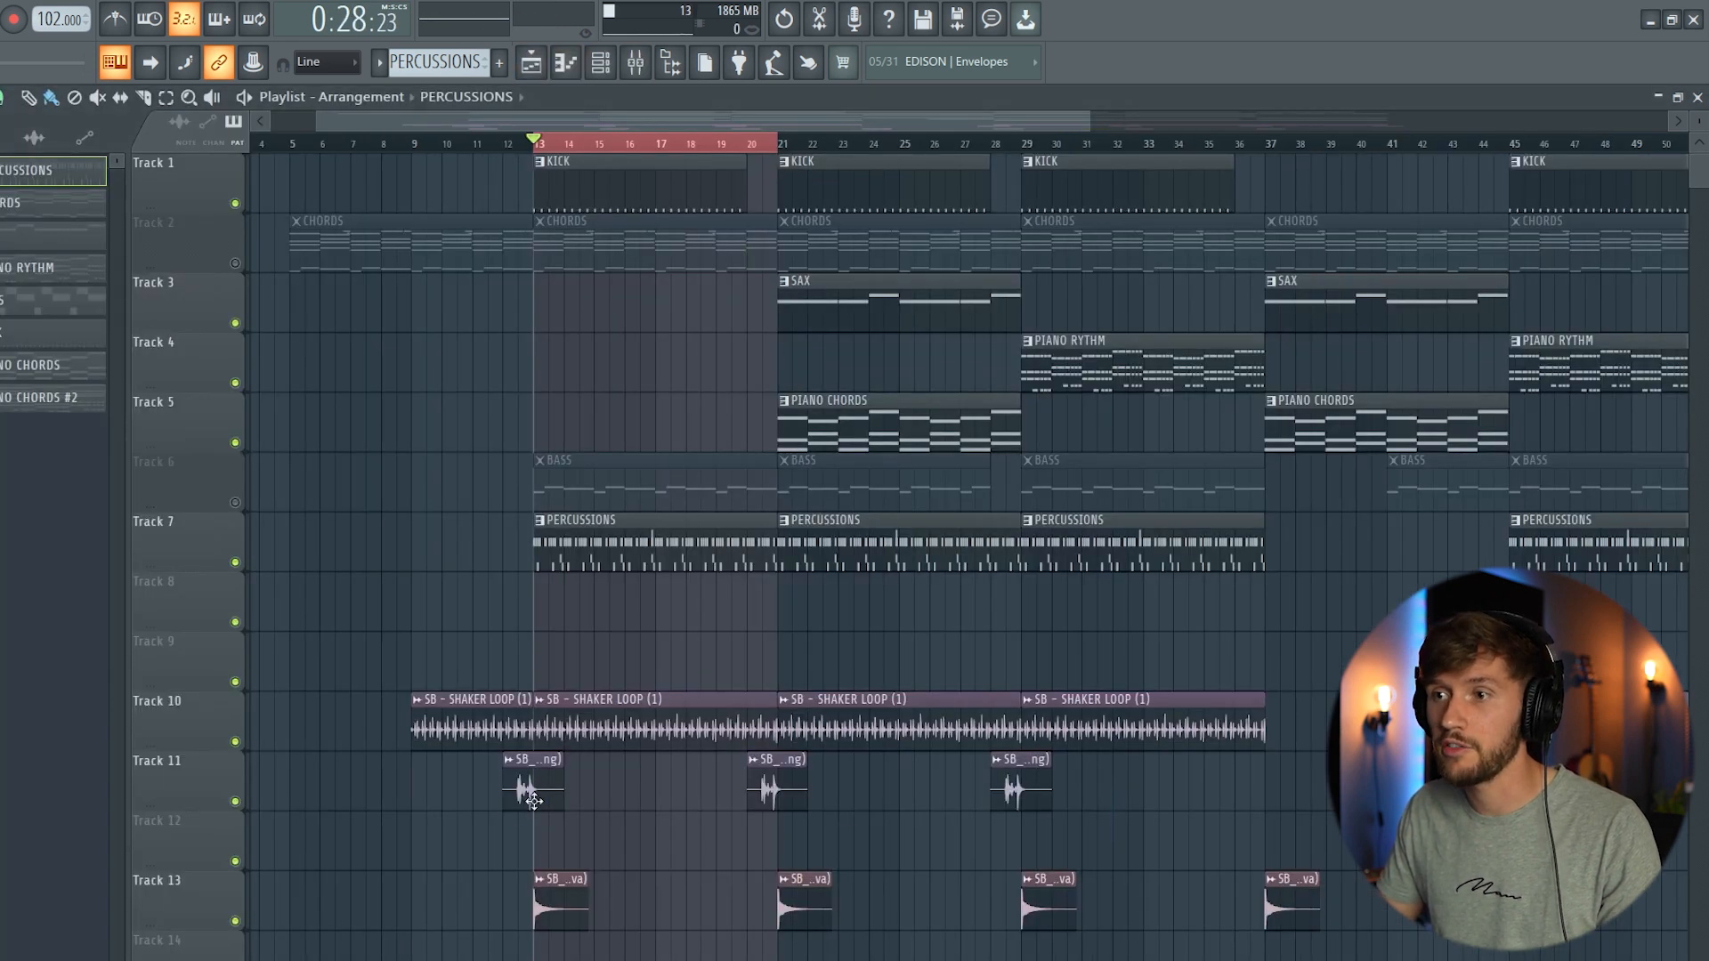
right_click(235, 802)
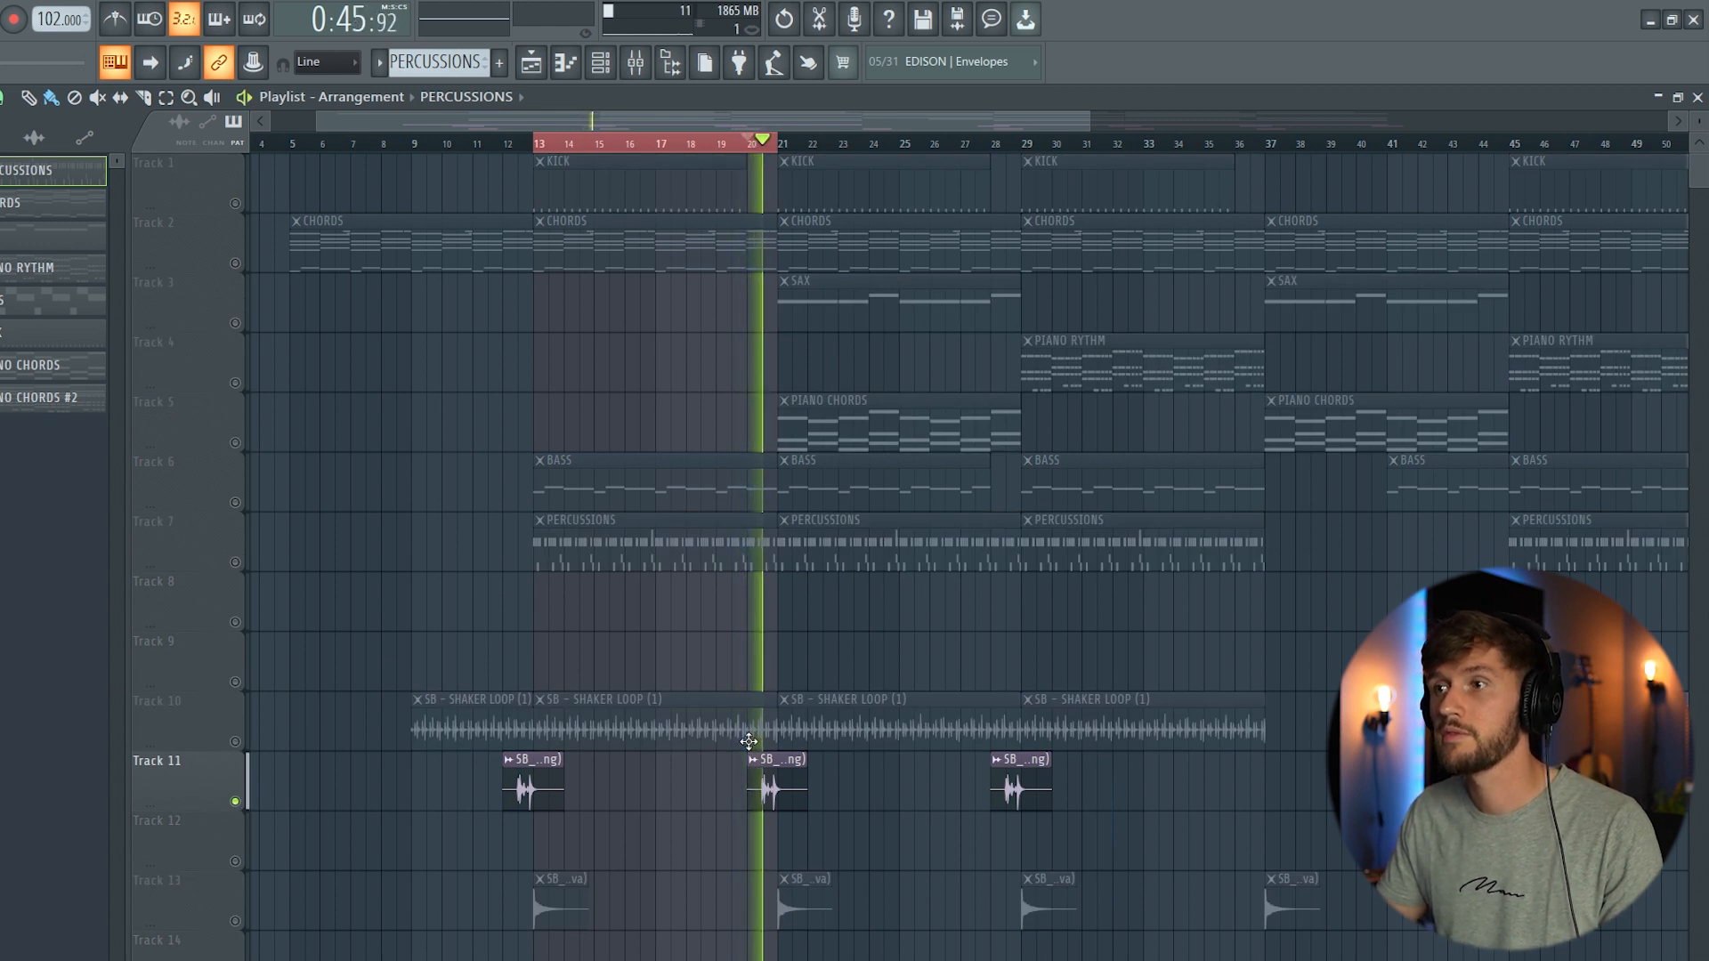
key("space")
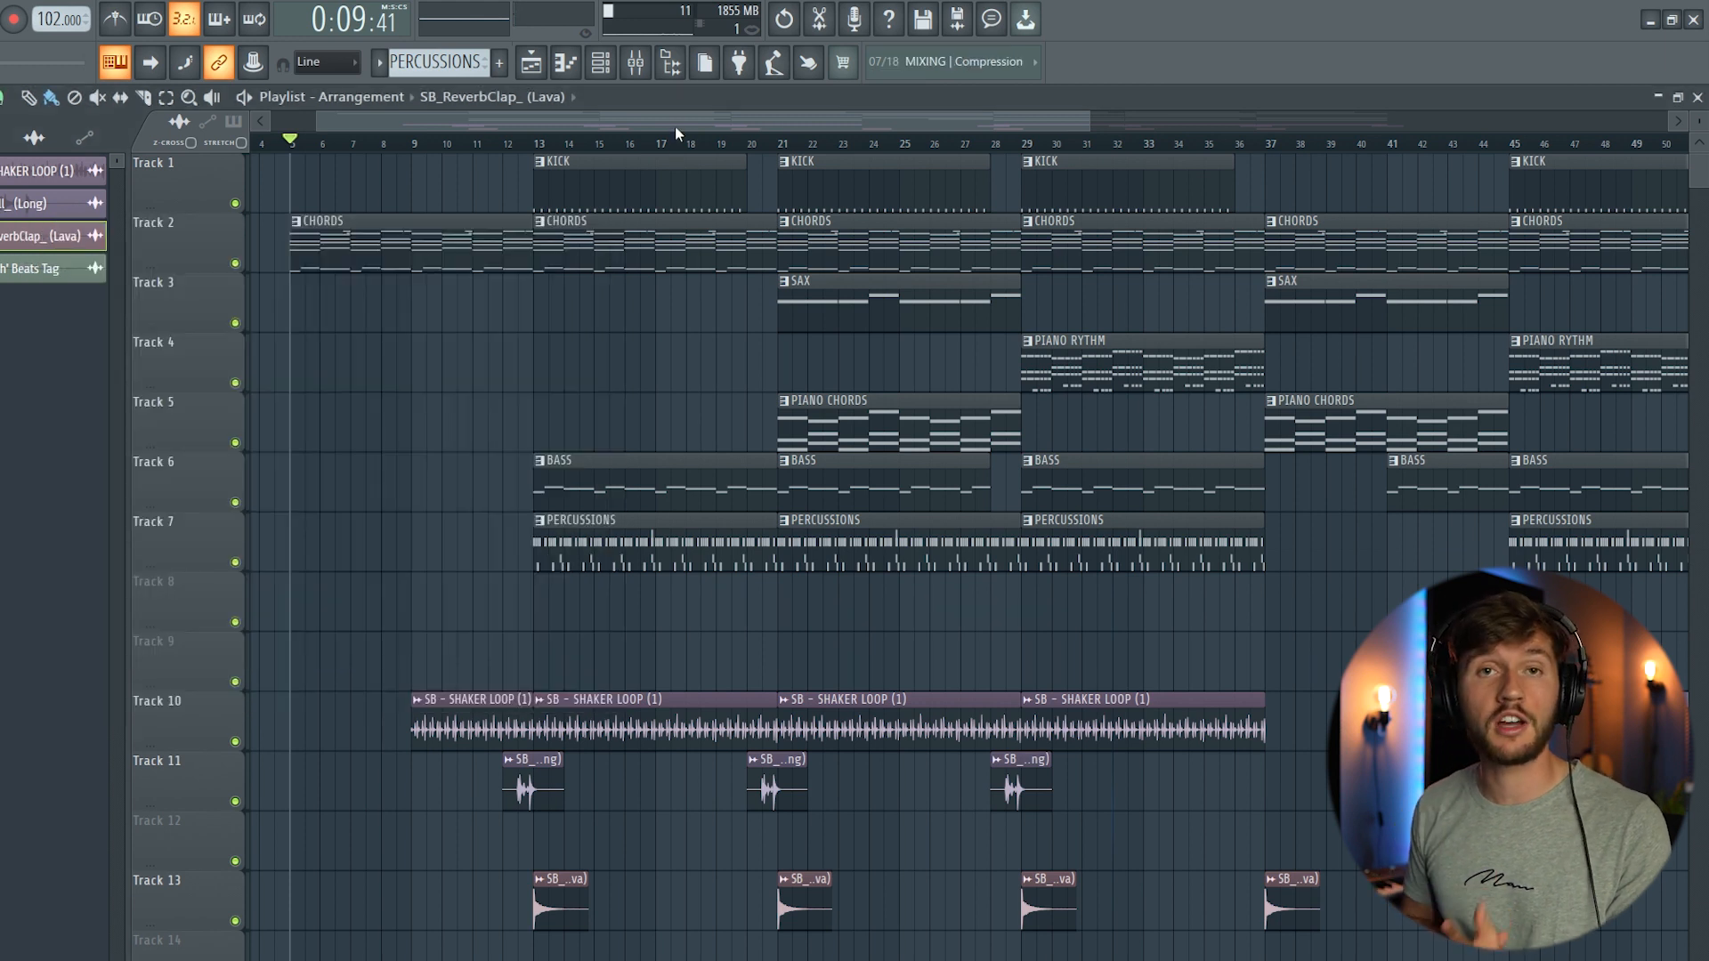
- Play the arrangement from bar 5, and examine the Pro-Q 3 equalizer on the Wurli V2 mixer track
key("space")
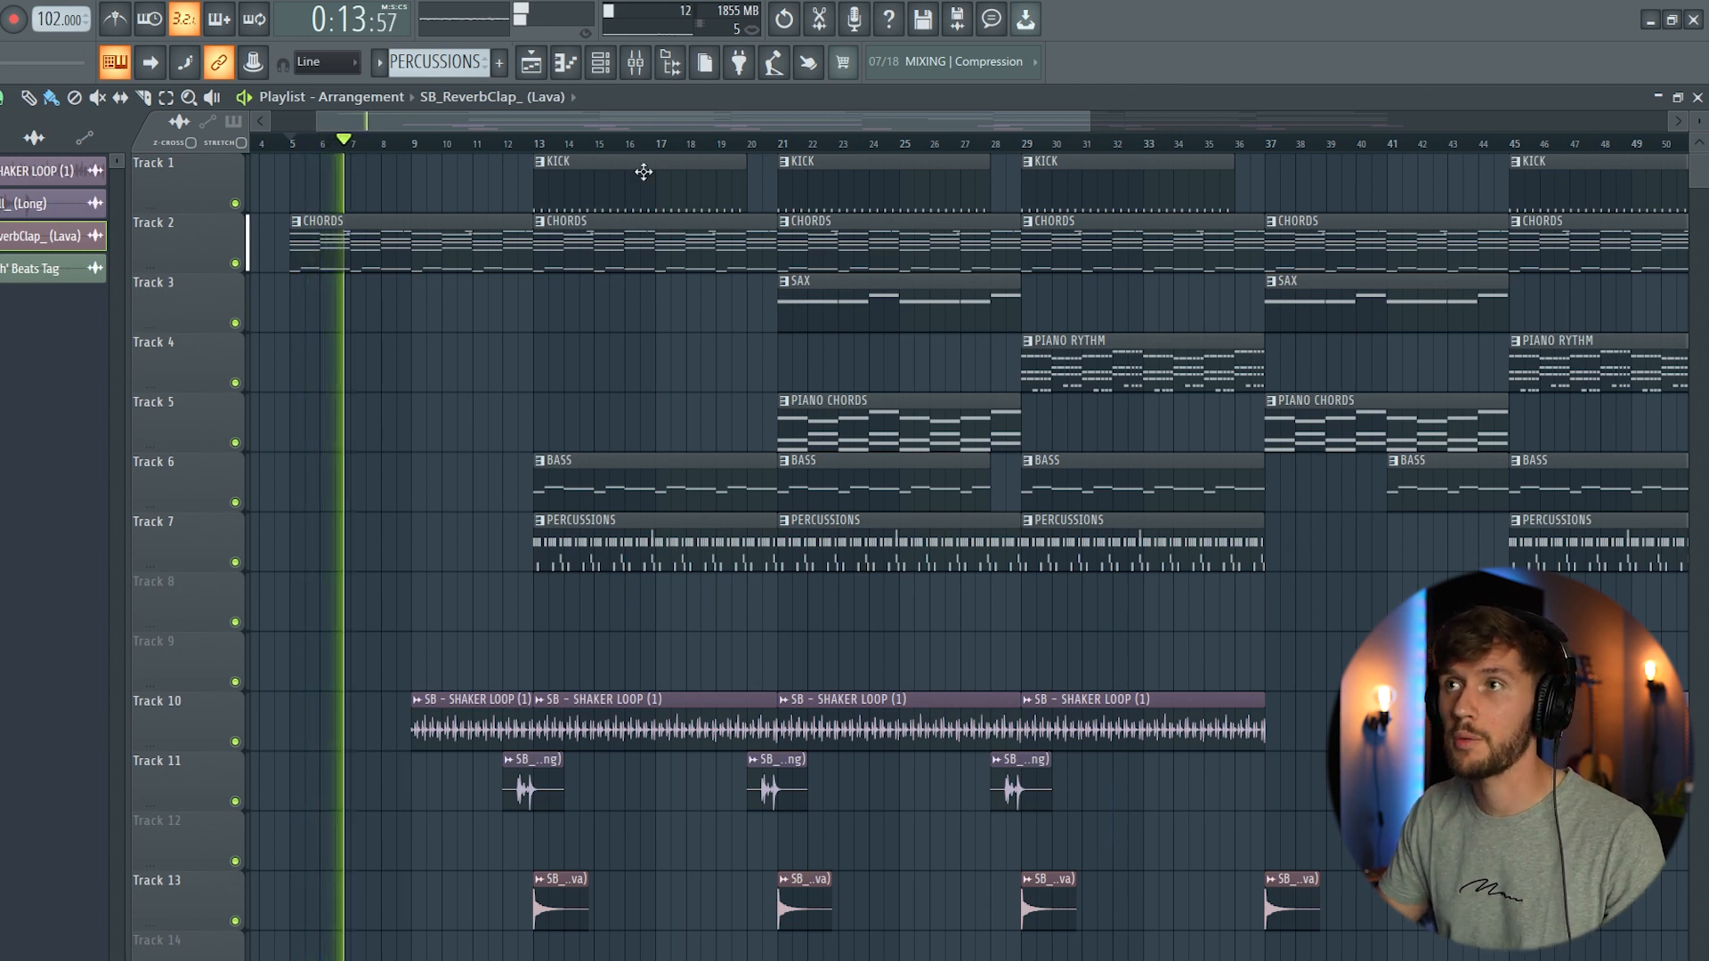
left_click(635, 62)
left_click(681, 552)
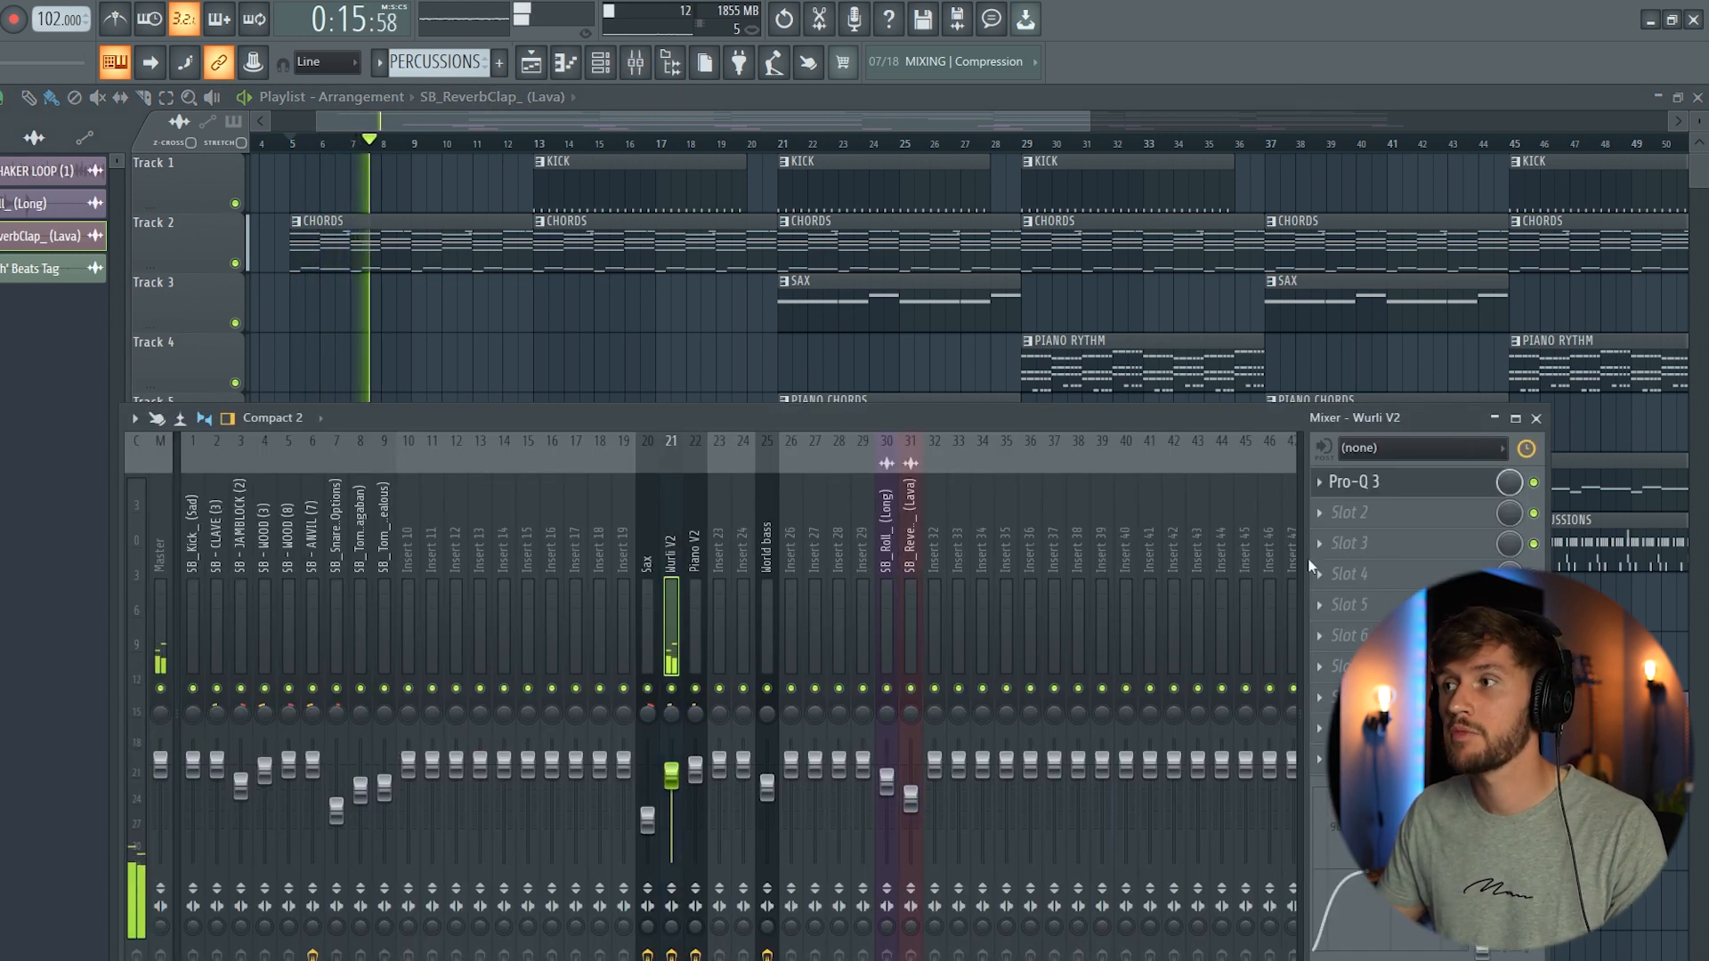
left_click(1355, 481)
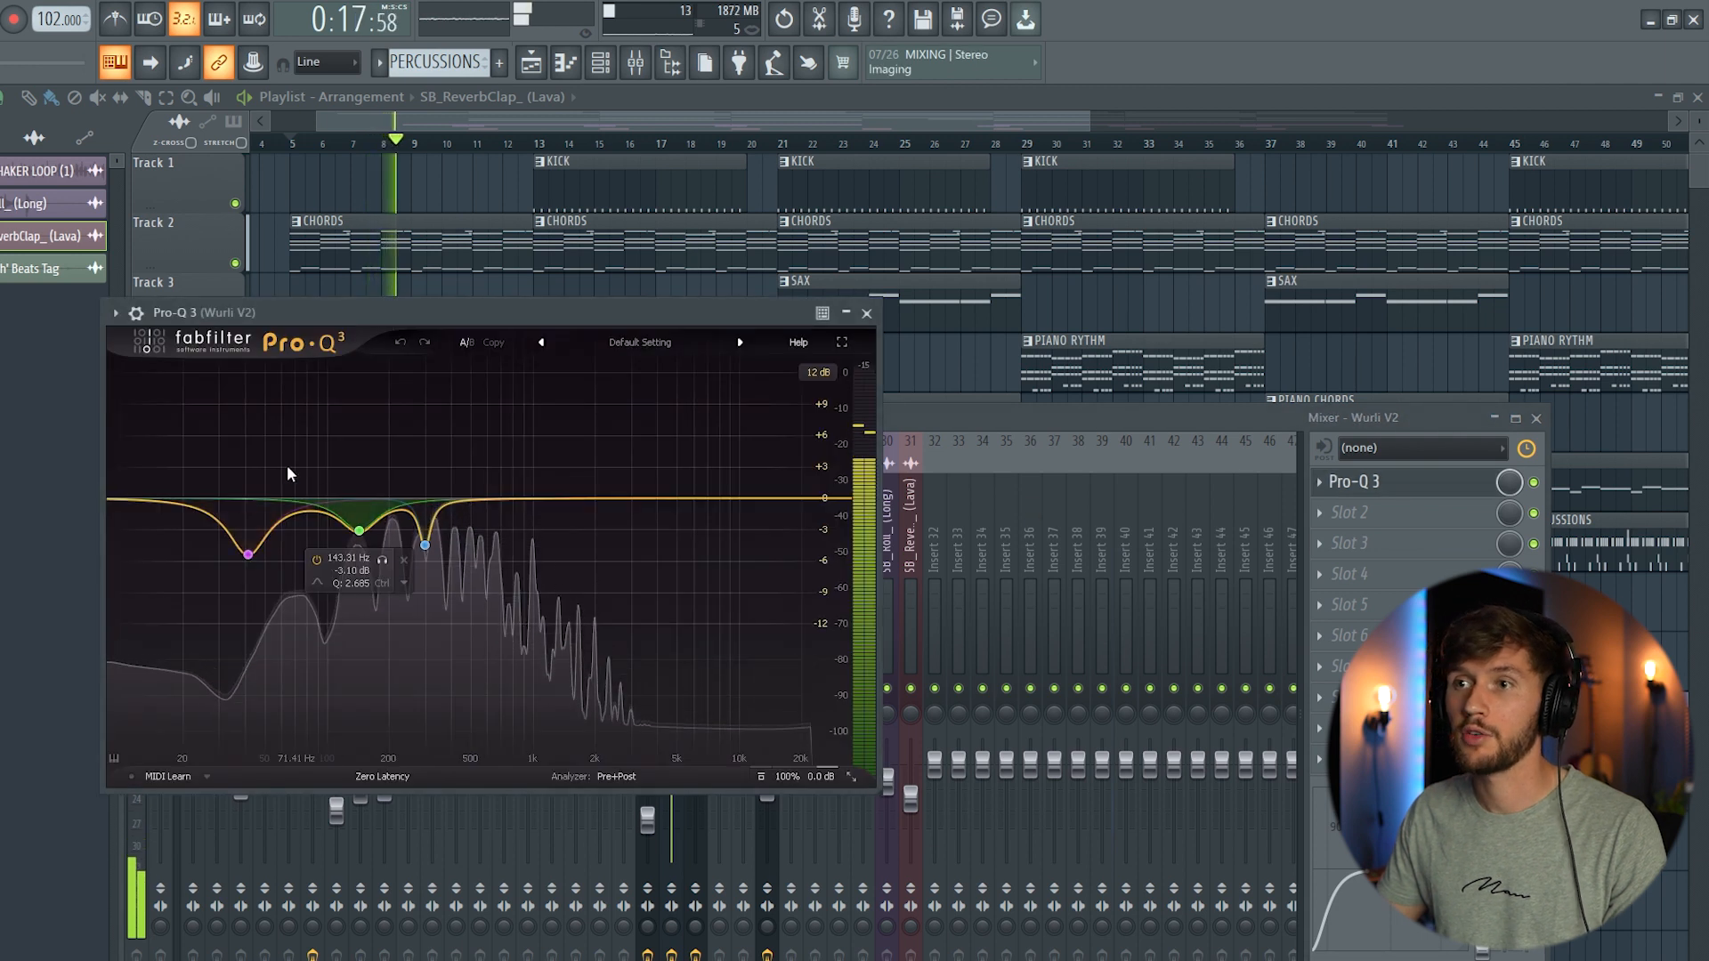
left_click(697, 101)
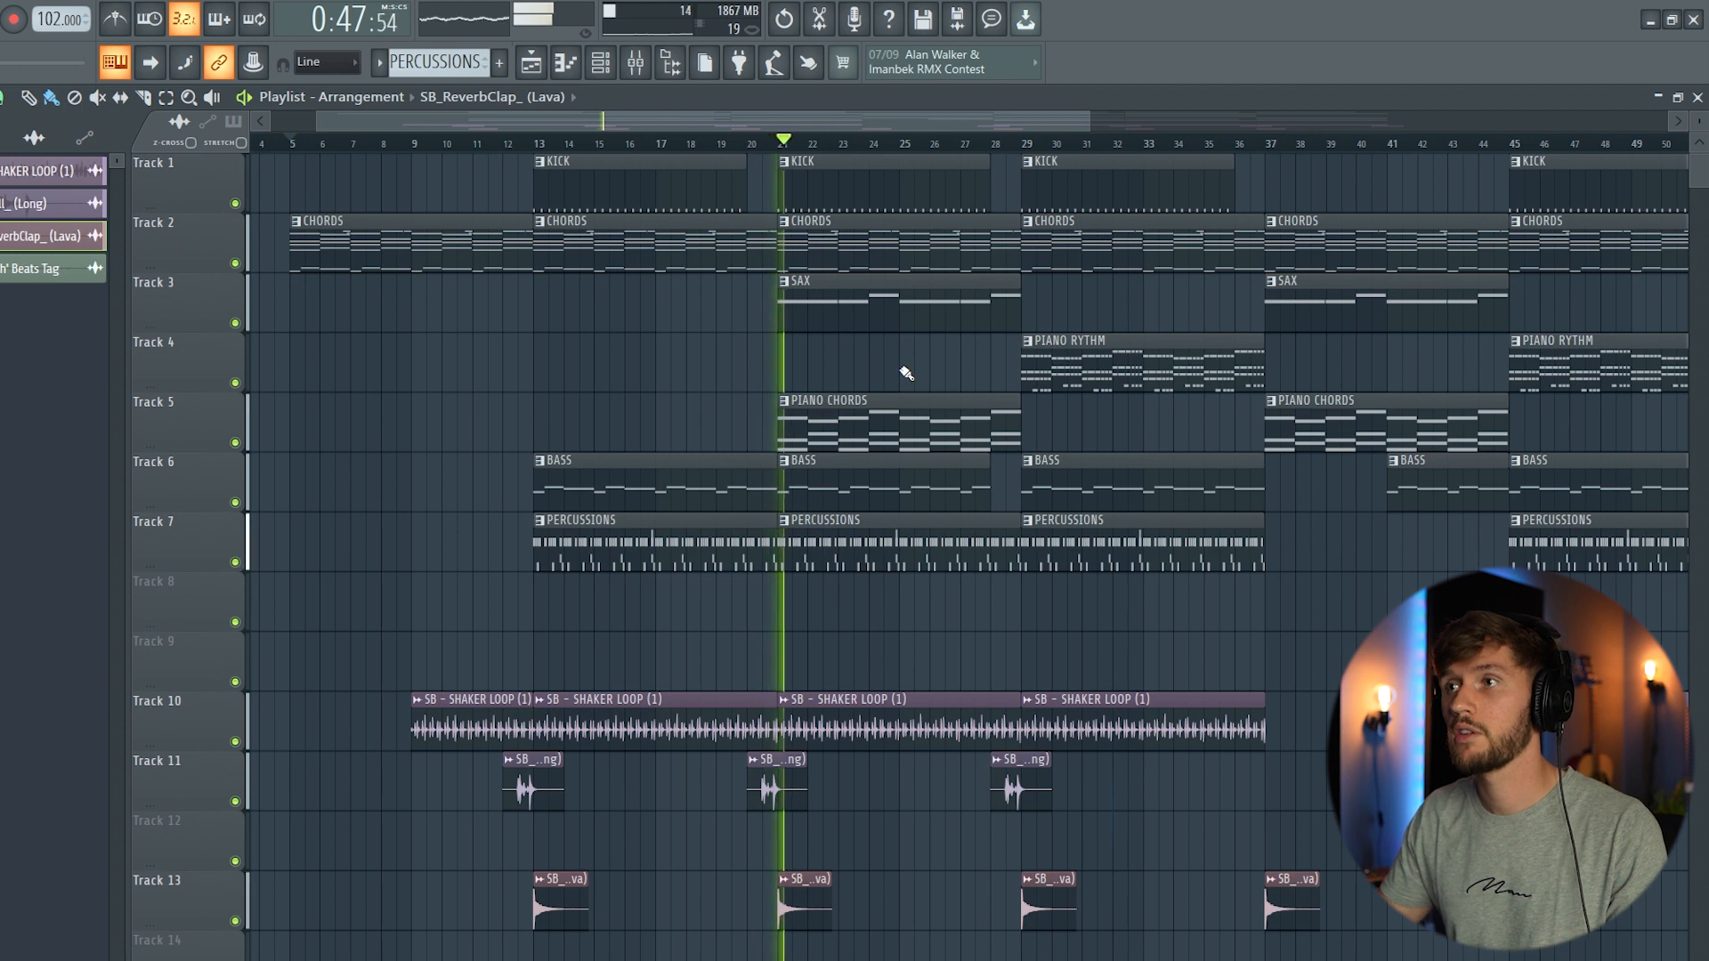
- Examine the notes of the PIANO CHORDS clip, and follow the playback through the remaining sections of the arrangement
double_click(877, 421)
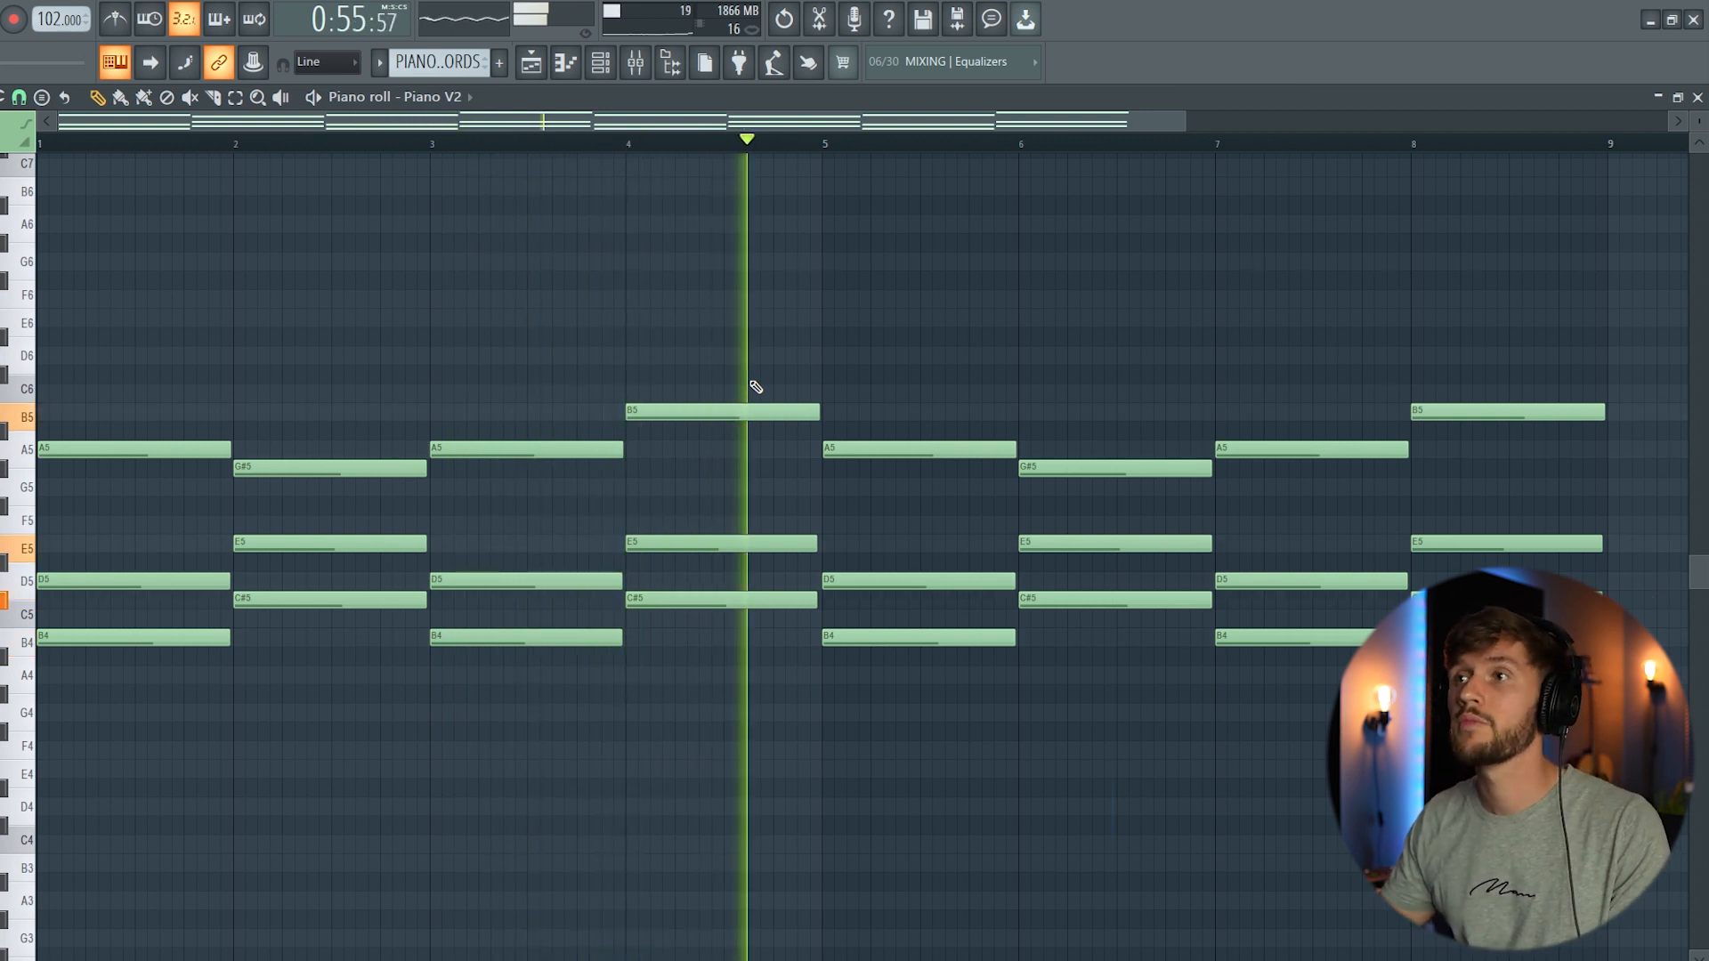
left_click(563, 68)
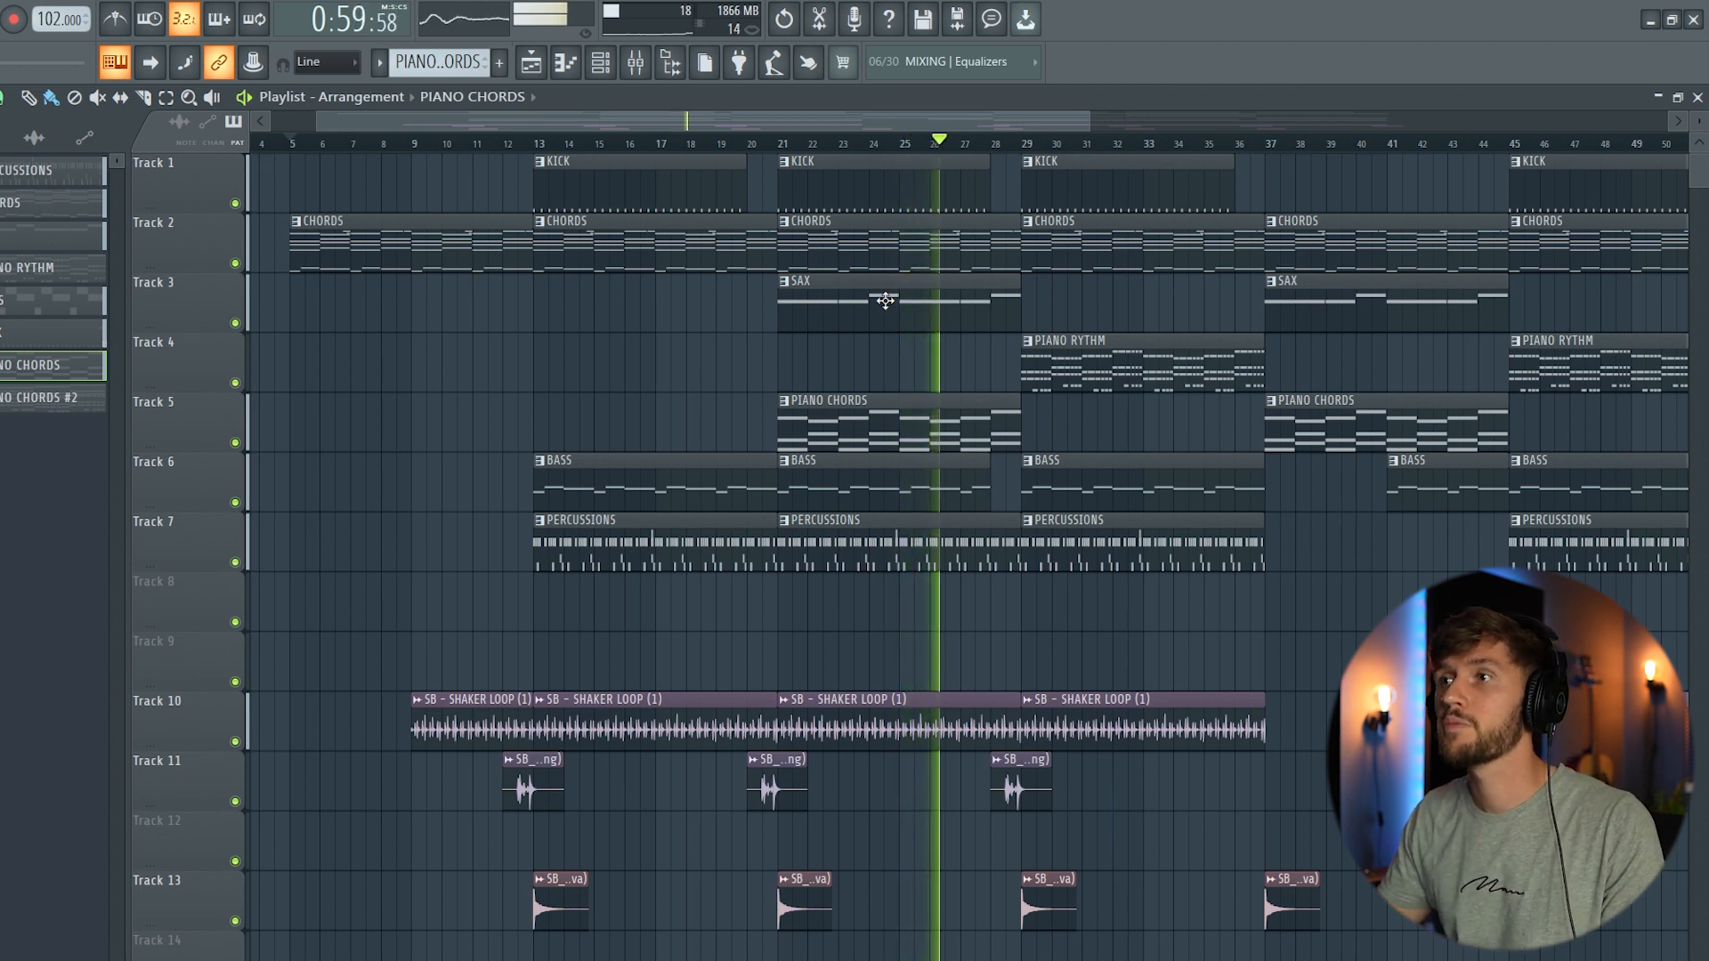
left_click_drag(730, 132, 836, 133)
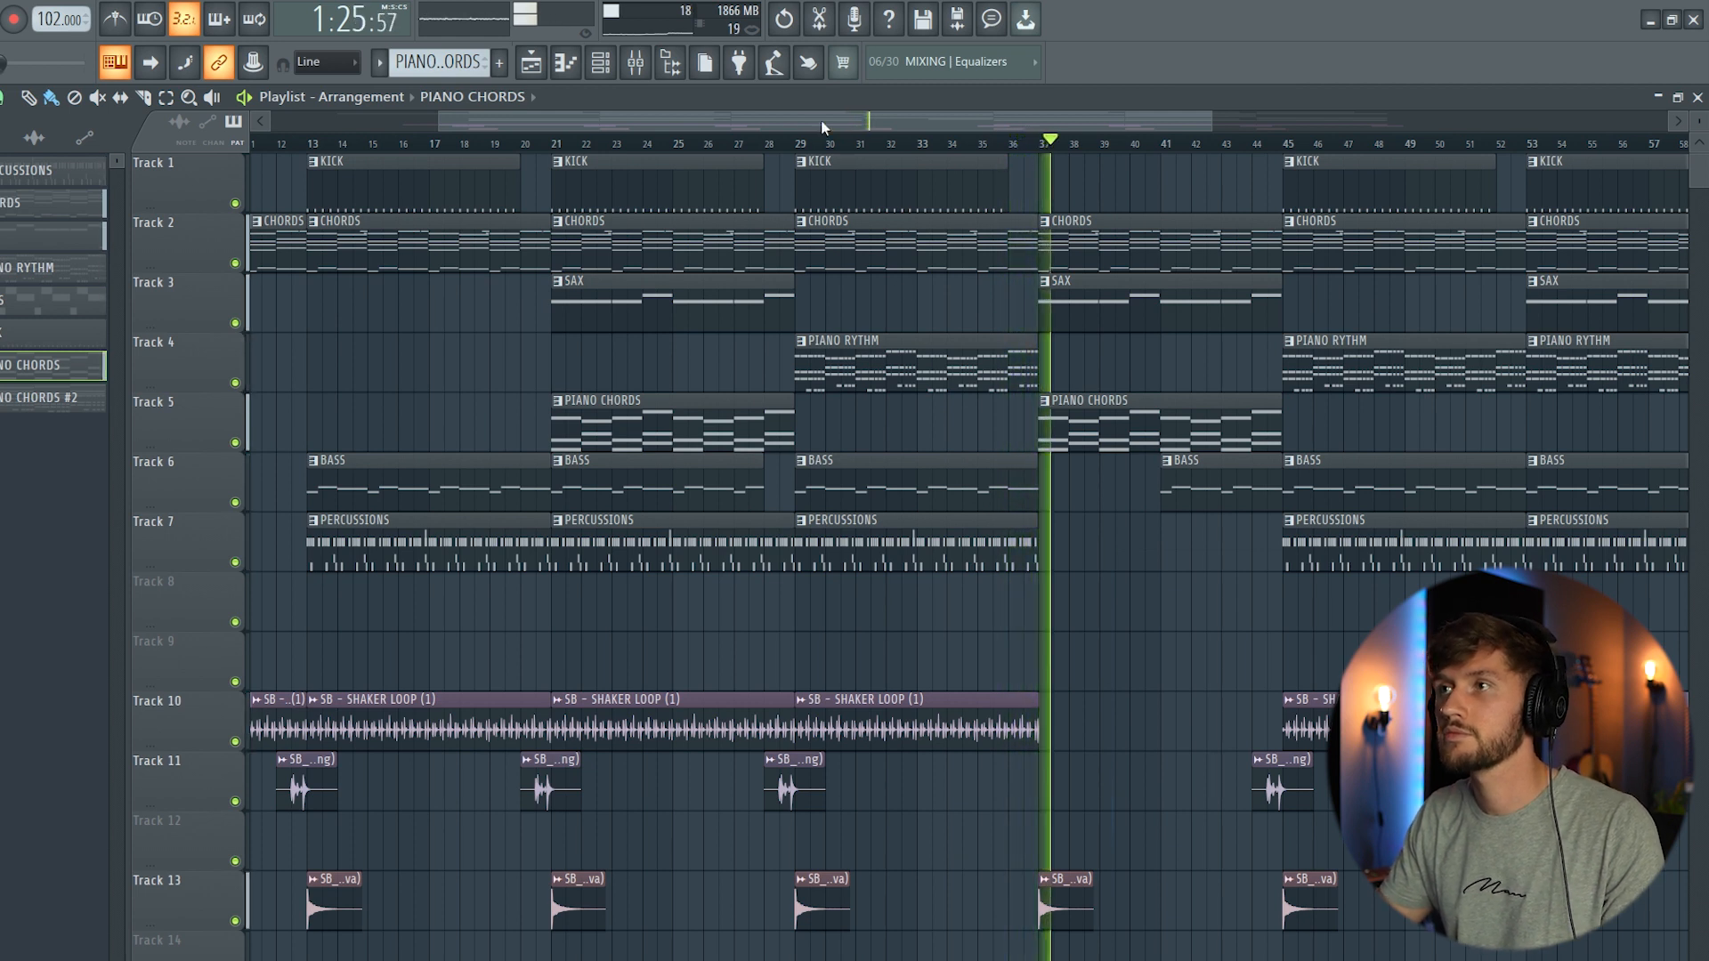
left_click_drag(823, 123, 938, 122)
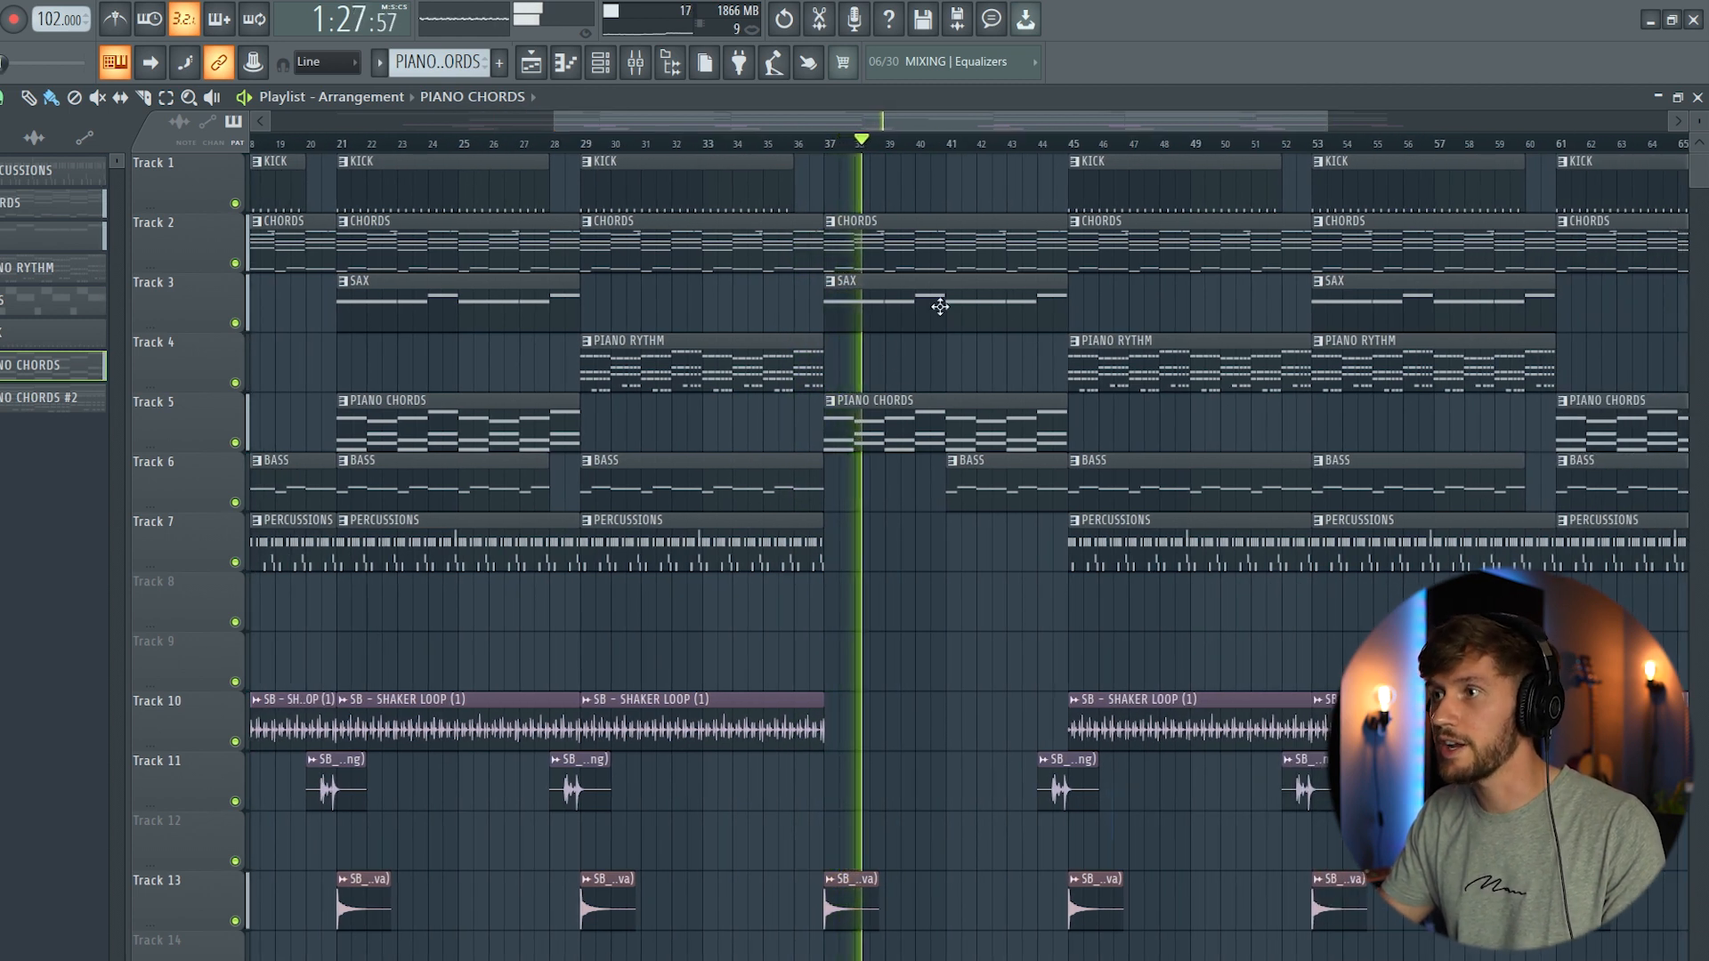
left_click_drag(943, 127, 1029, 129)
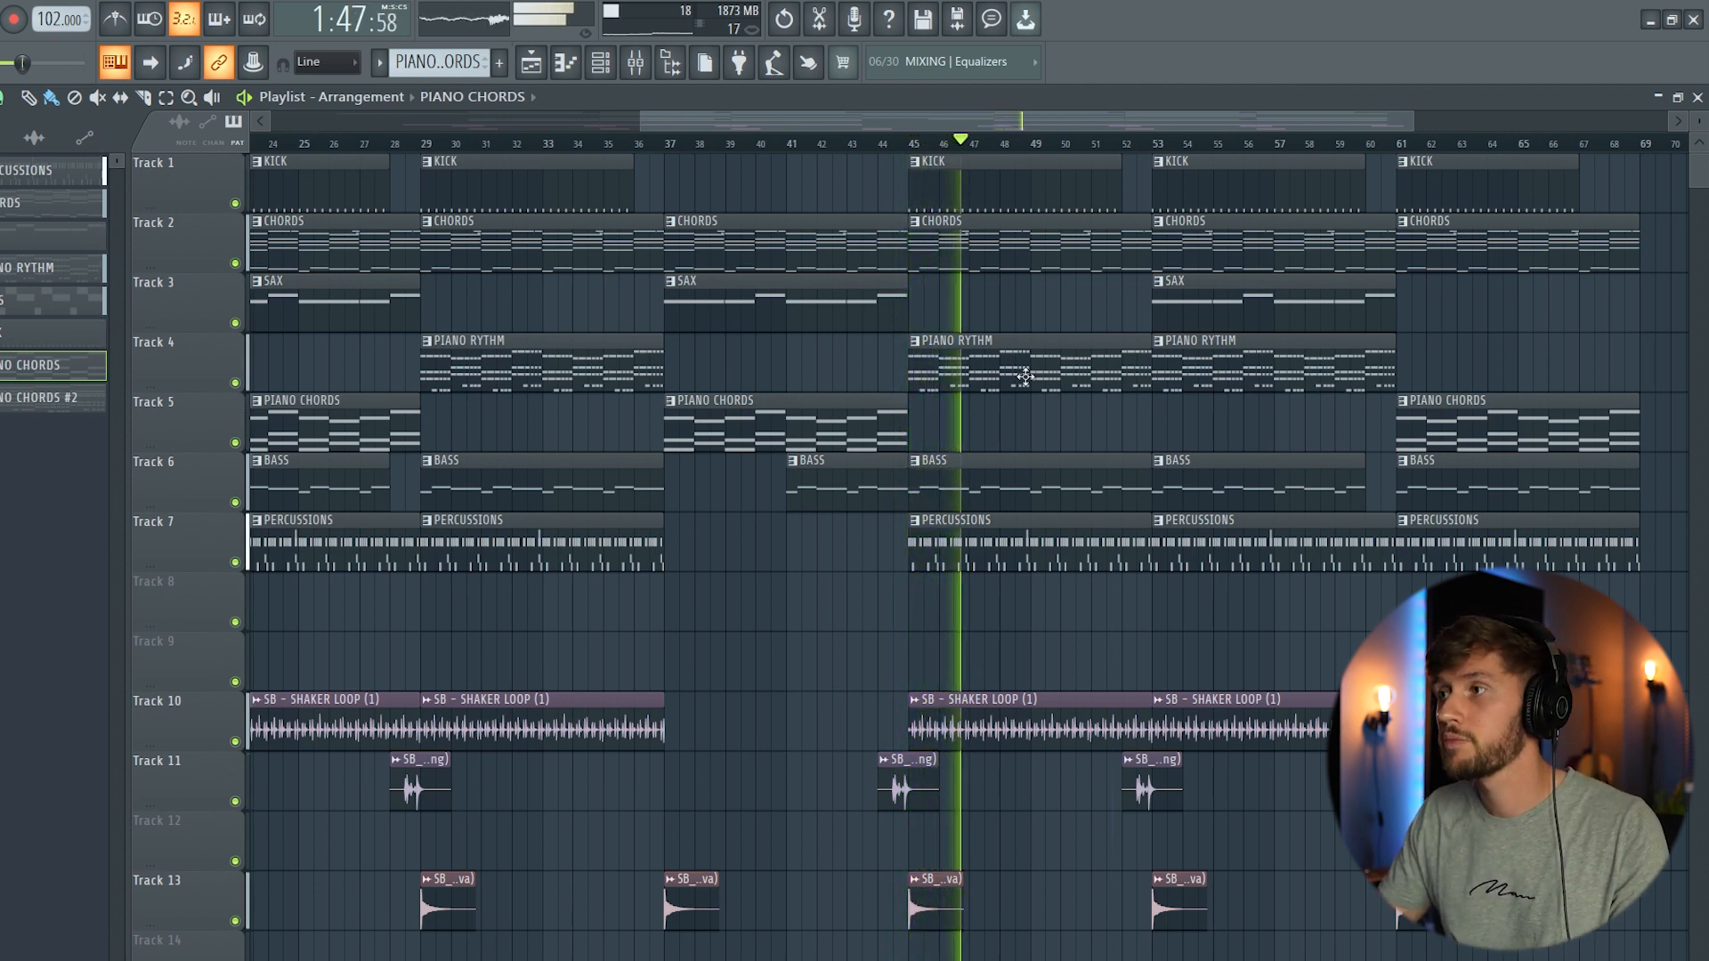
left_click_drag(1053, 121, 943, 125)
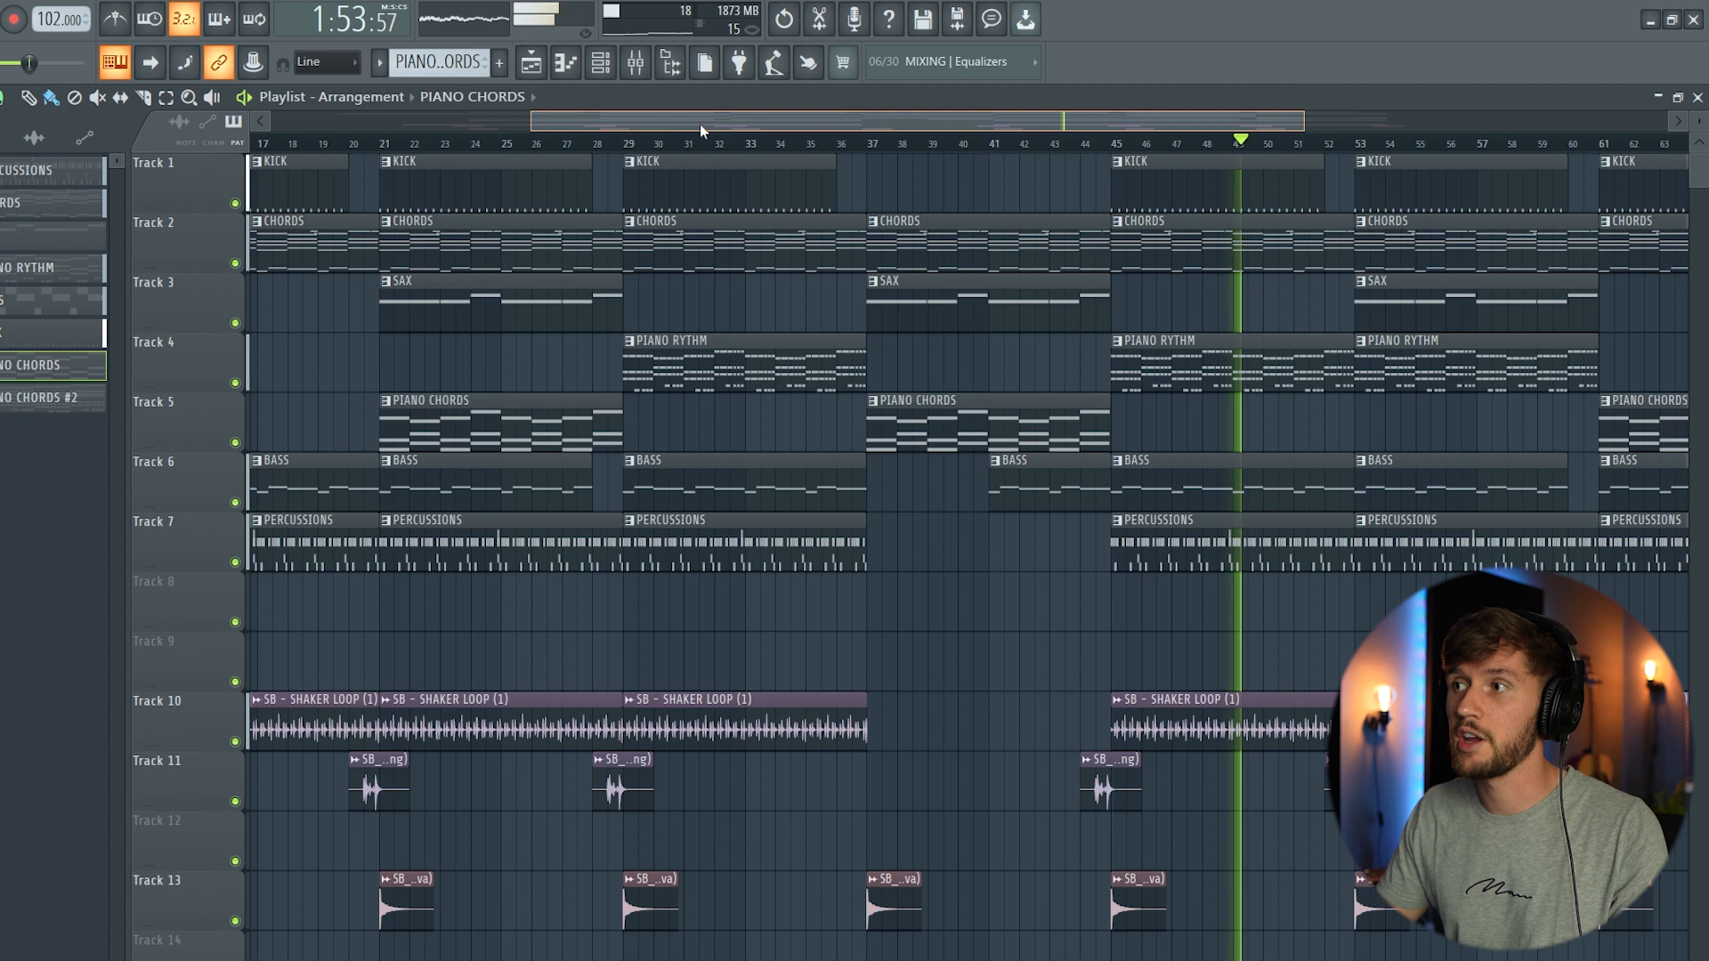
left_click_drag(699, 124, 845, 141)
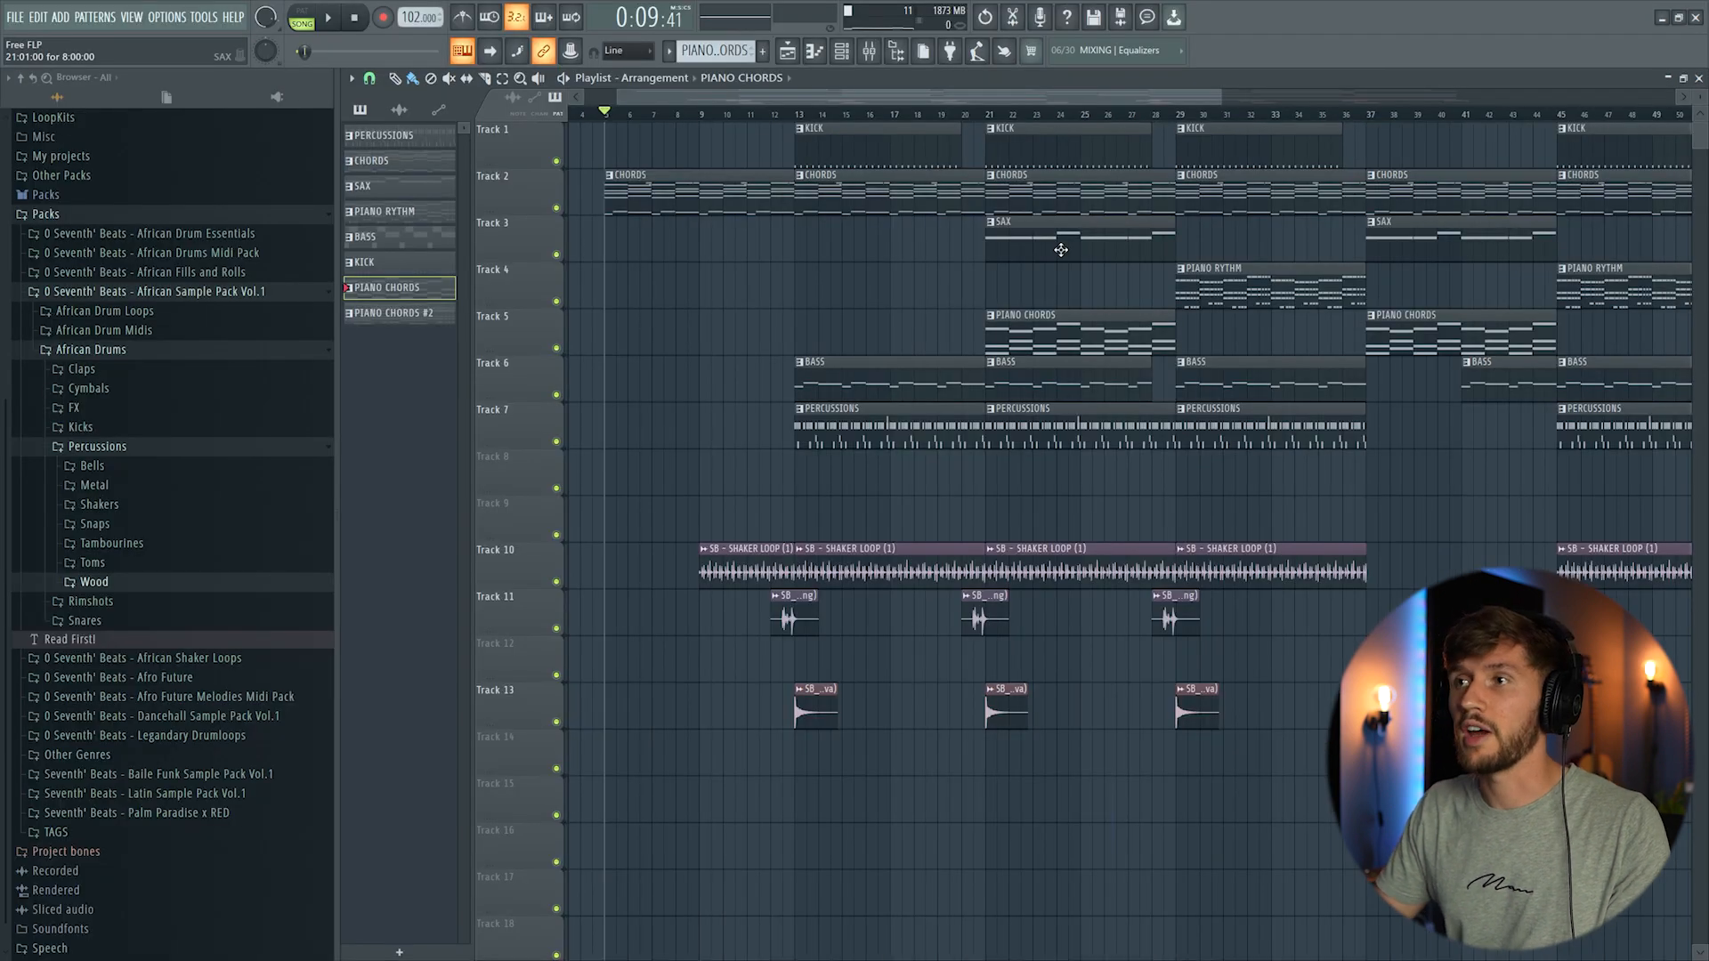
- Open the notes of the SAX clip, play the pattern on its own, and bring up the mixer for the Sax track
double_click(1061, 250)
left_click_drag(877, 97, 424, 82)
scroll(480, 170, "up", 3)
left_click(303, 17)
scroll(806, 168, "down", 1)
key("space")
key("F9")
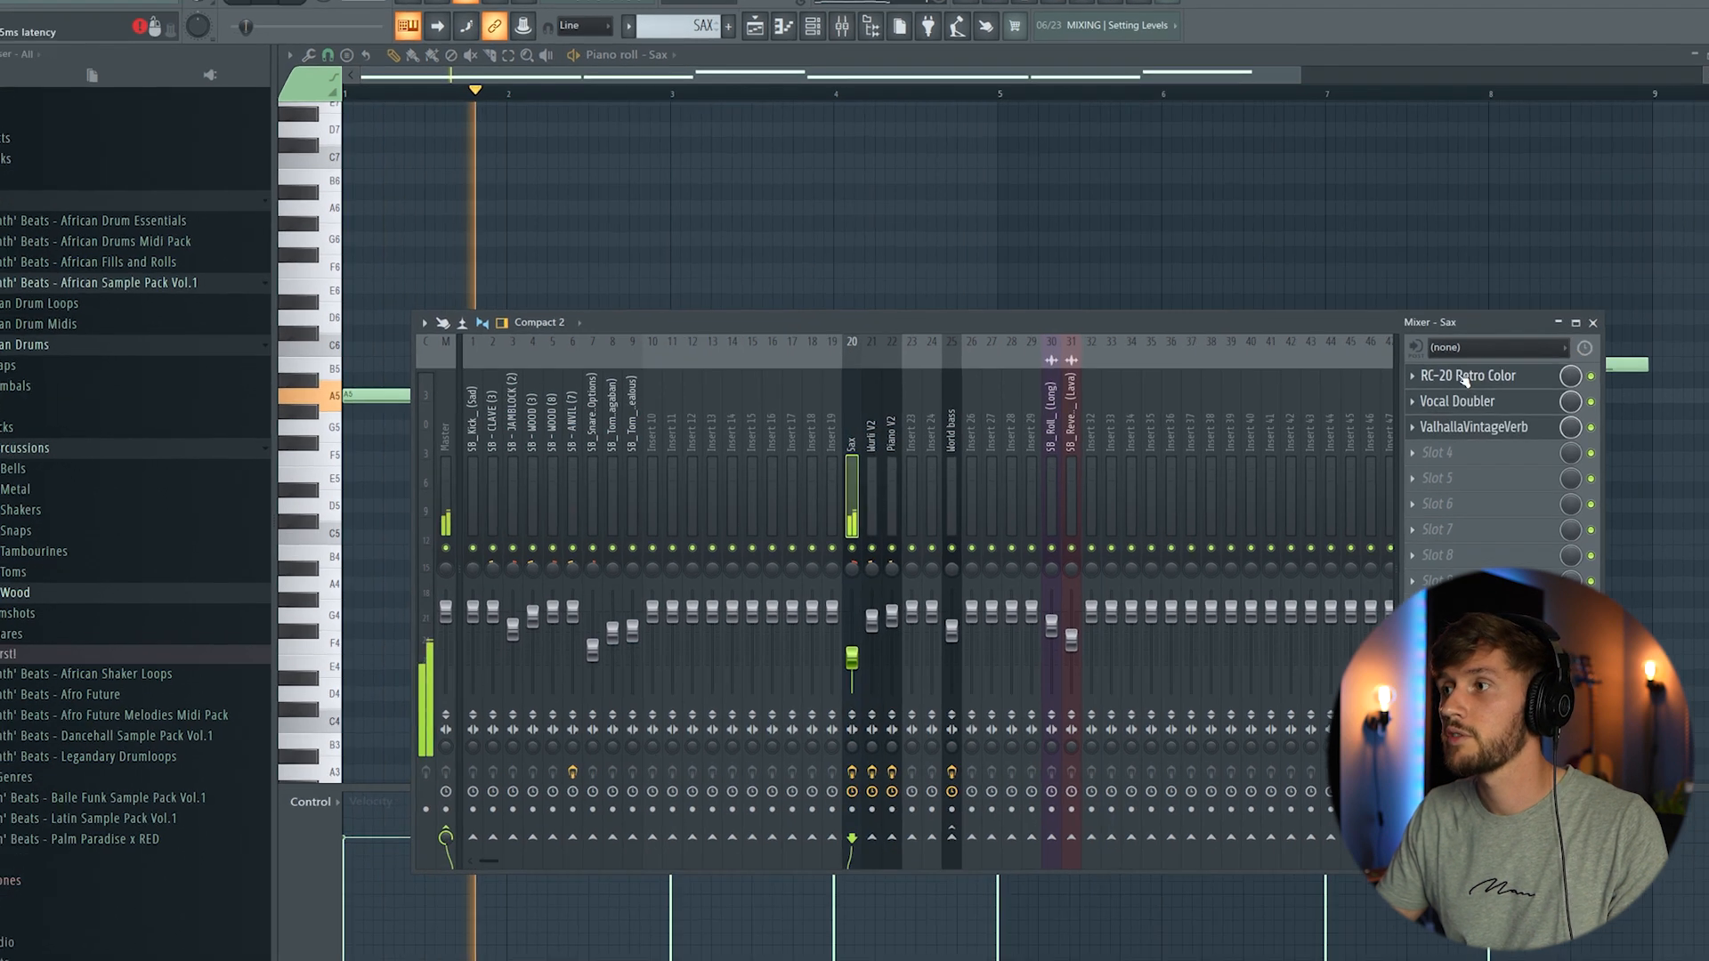
- Examine the RC-20 Retro Color, Vocal Doubler and ValhallaVintageVerb effects on the Sax mixer track
left_click(1454, 379)
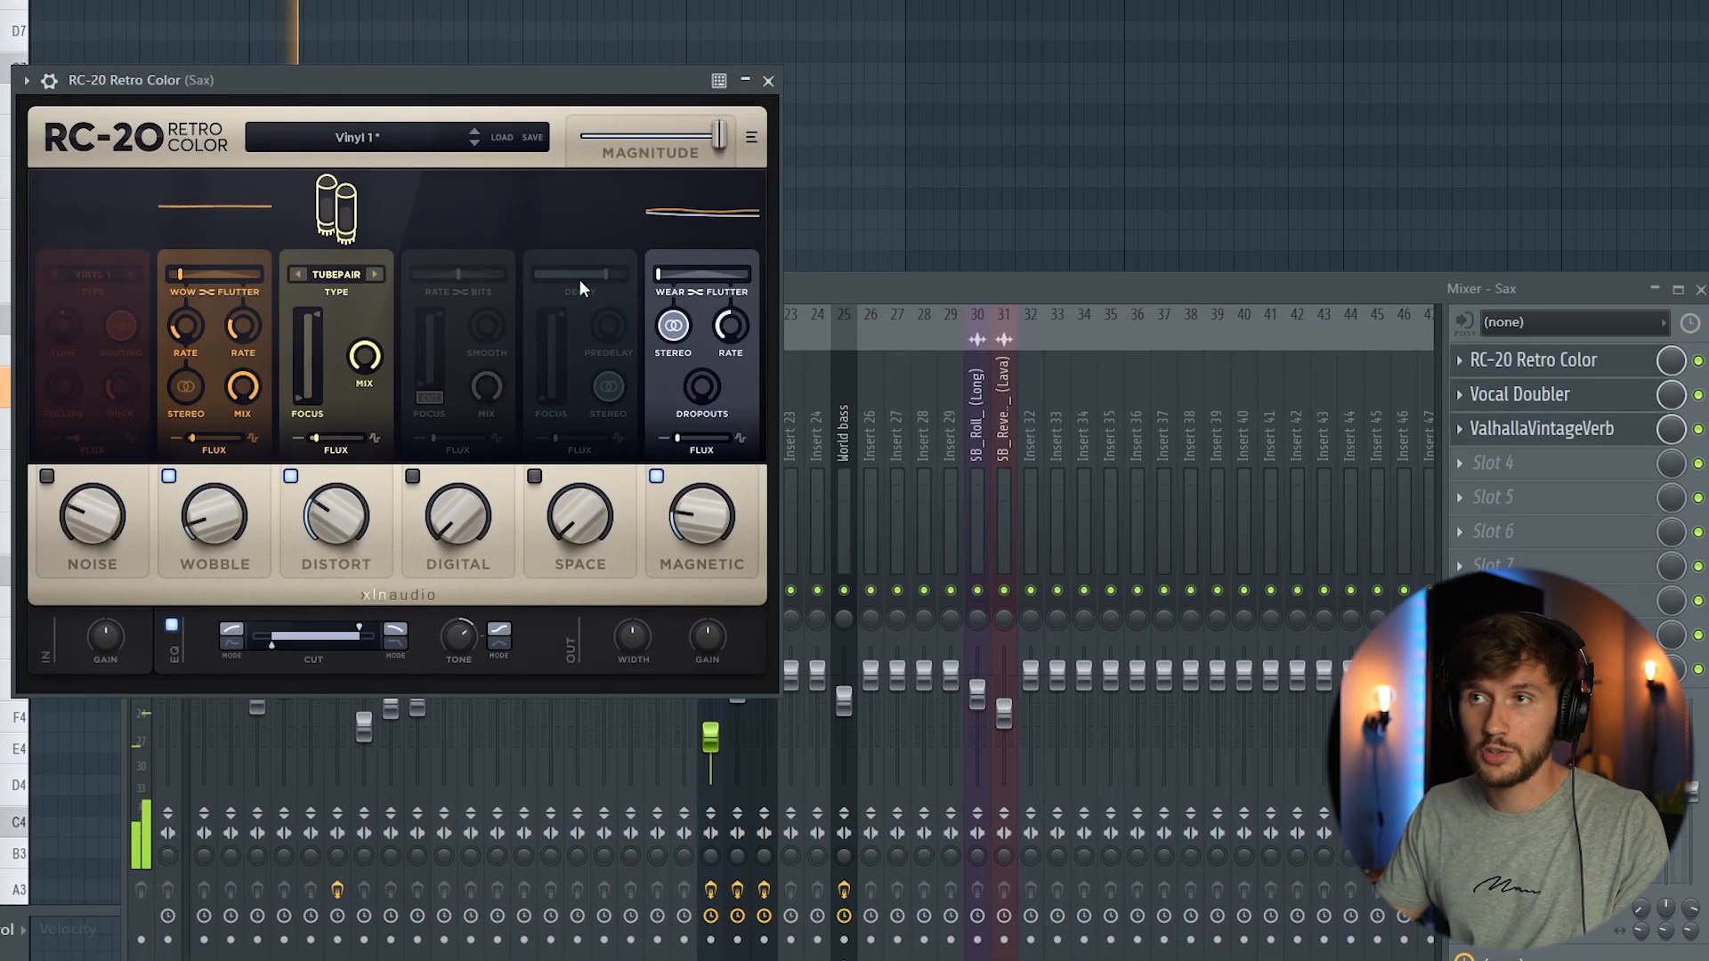
left_click(1519, 394)
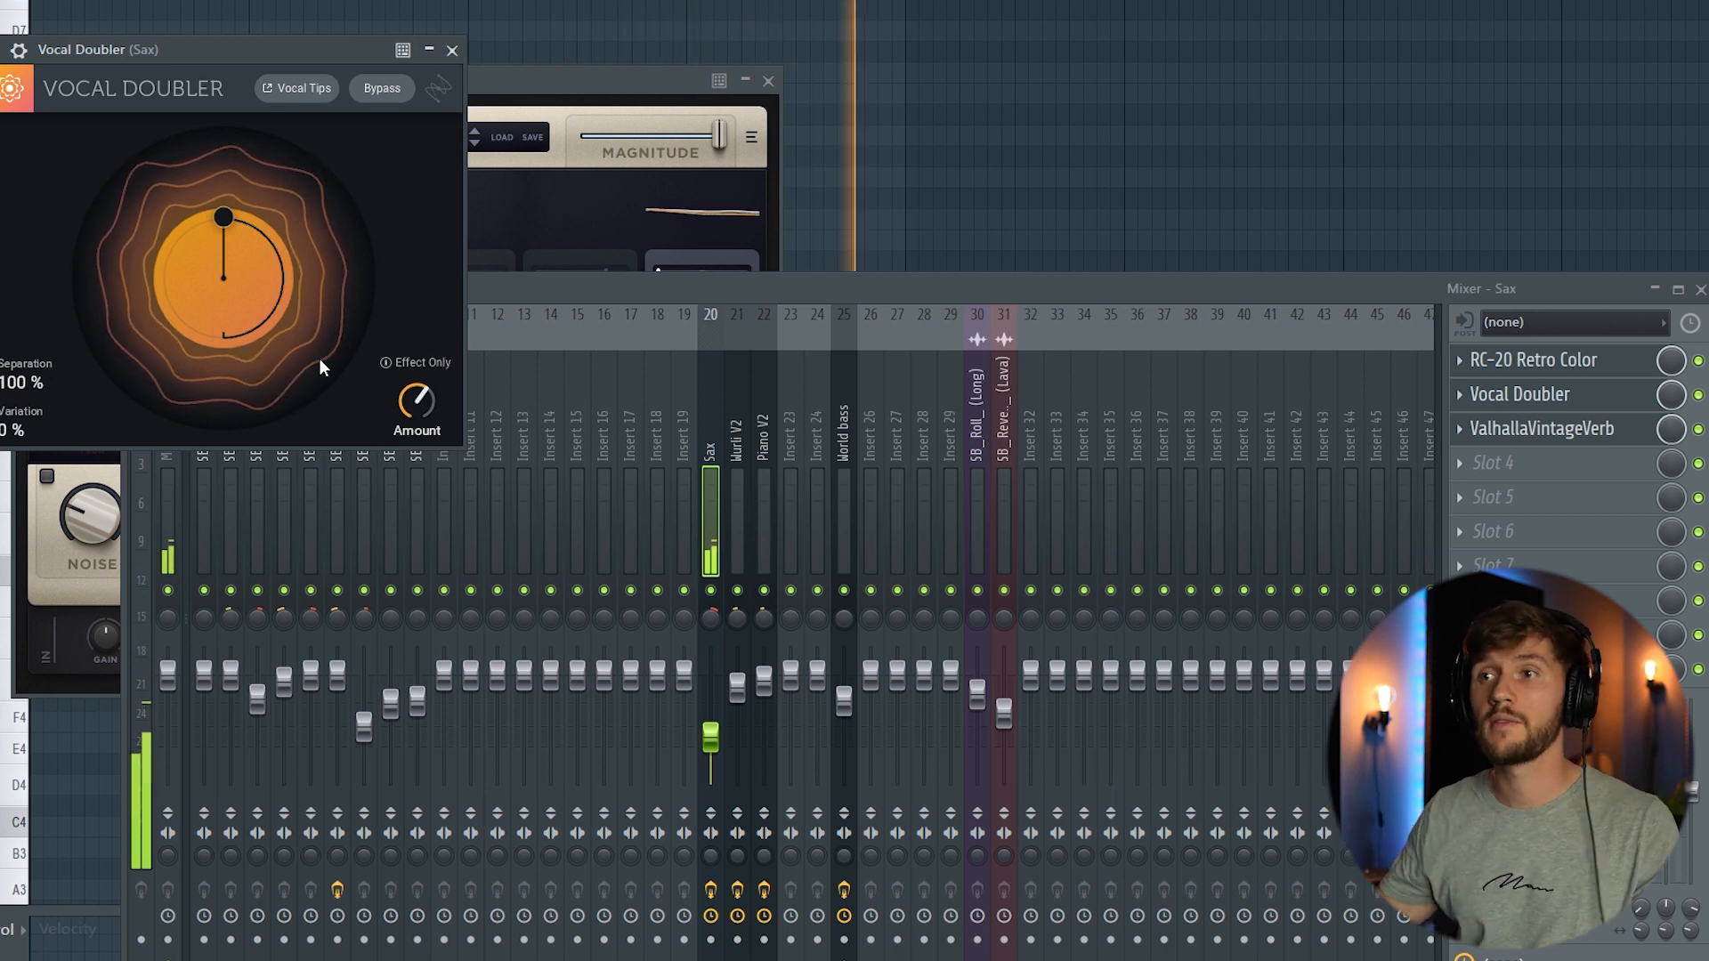
left_click(1526, 429)
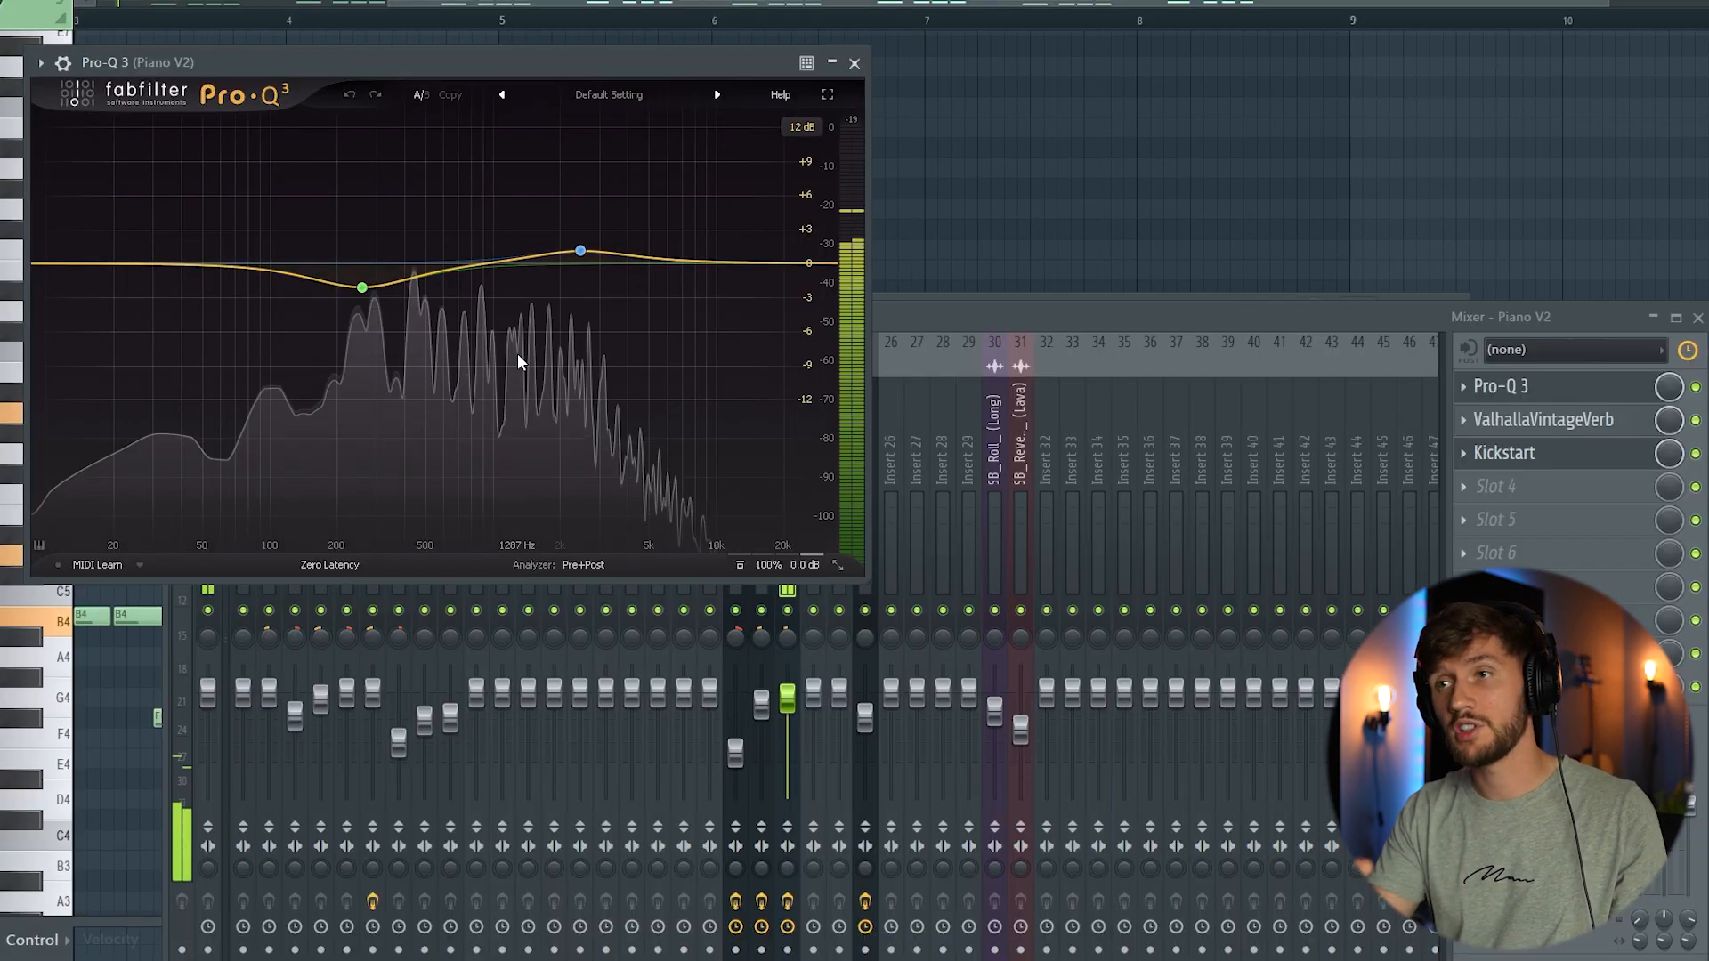
- Examine the two Pro-Q 3 bands, the ValhallaVintageVerb settings and the Kickstart sidechain on the Piano V2 mixer track
mouse_move(345, 271)
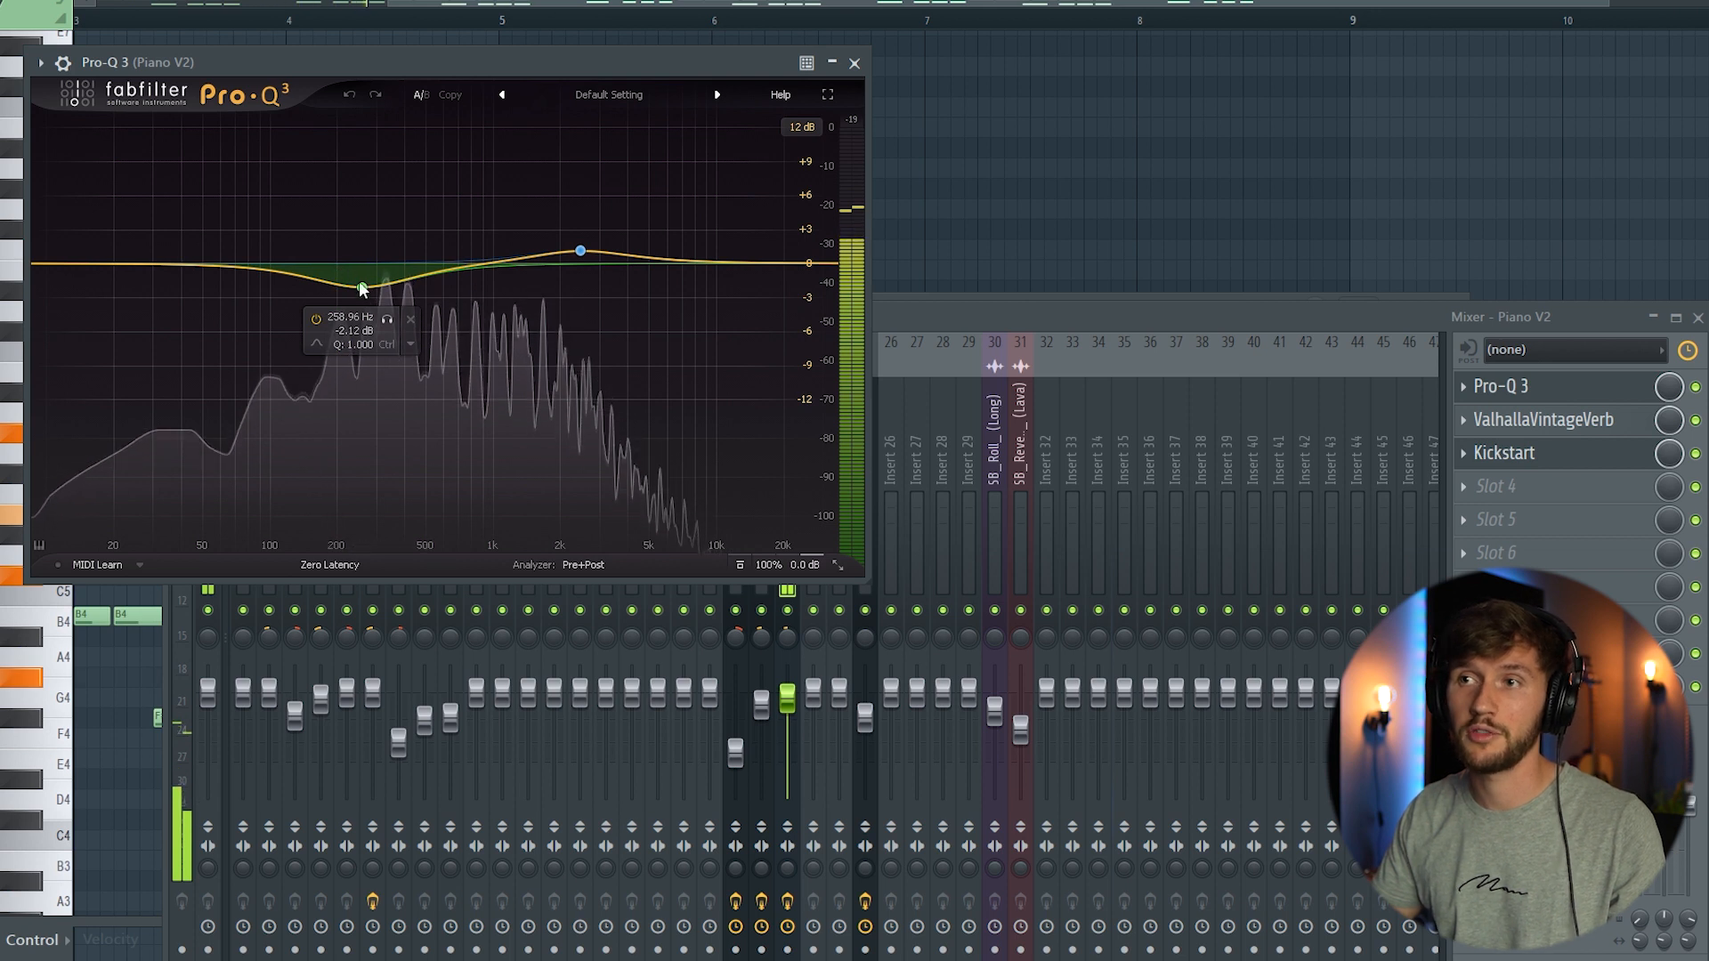
mouse_move(596, 265)
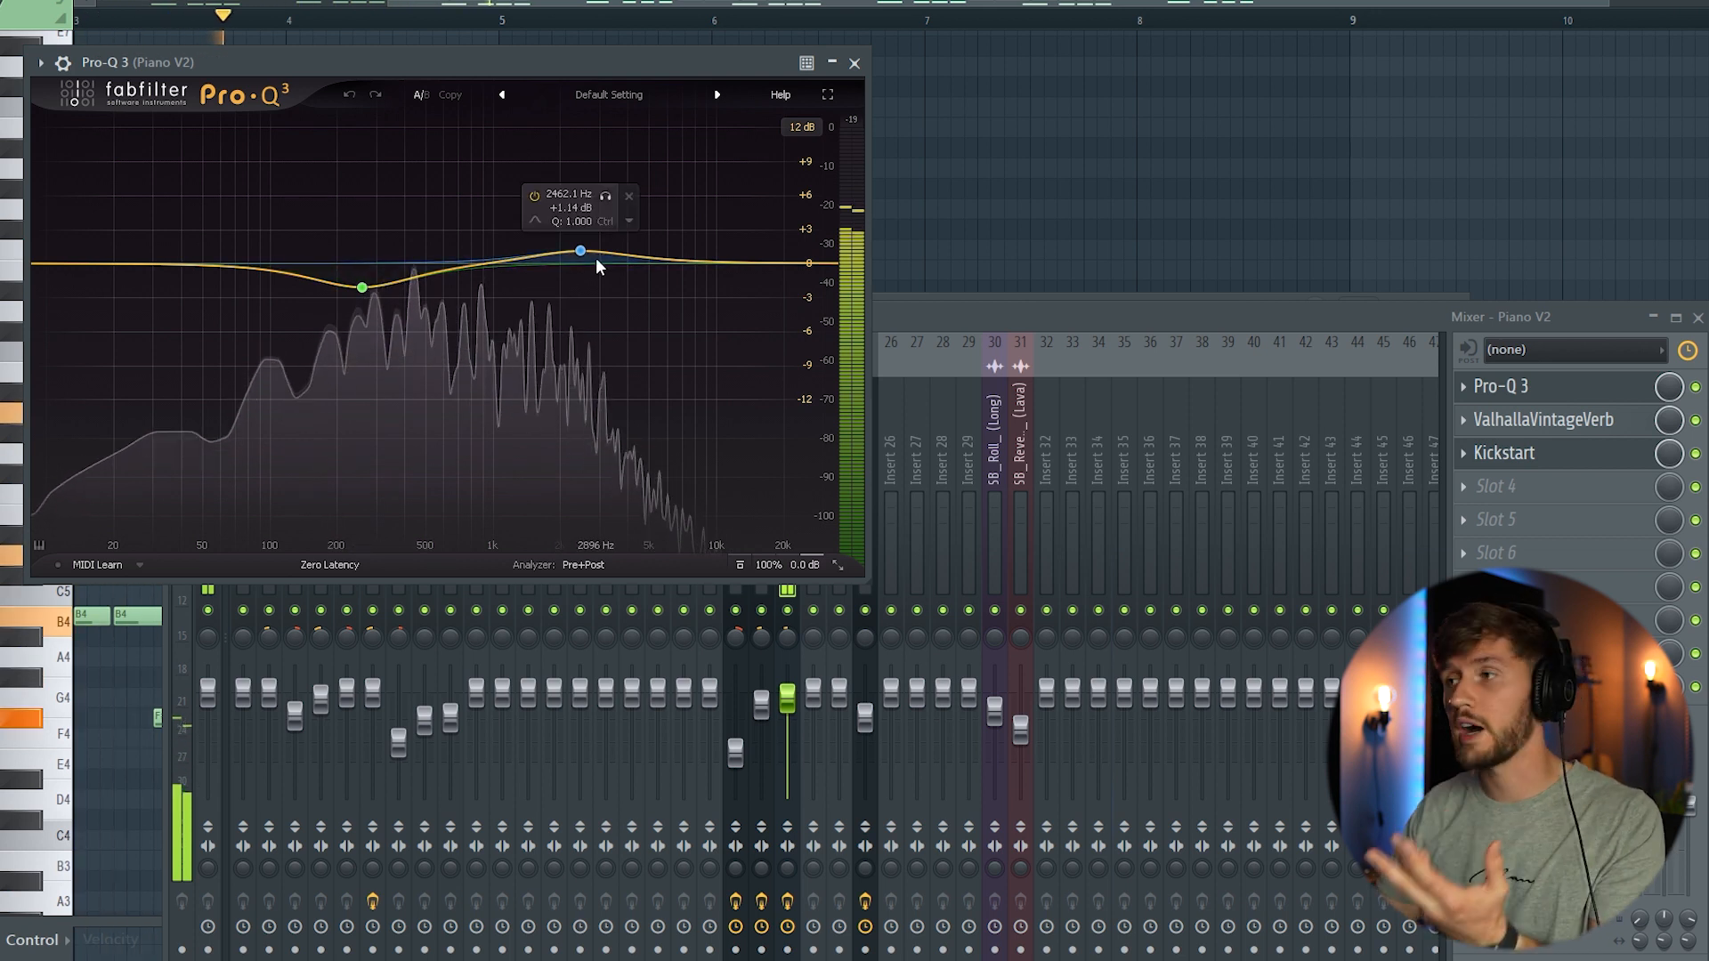
left_click(1591, 419)
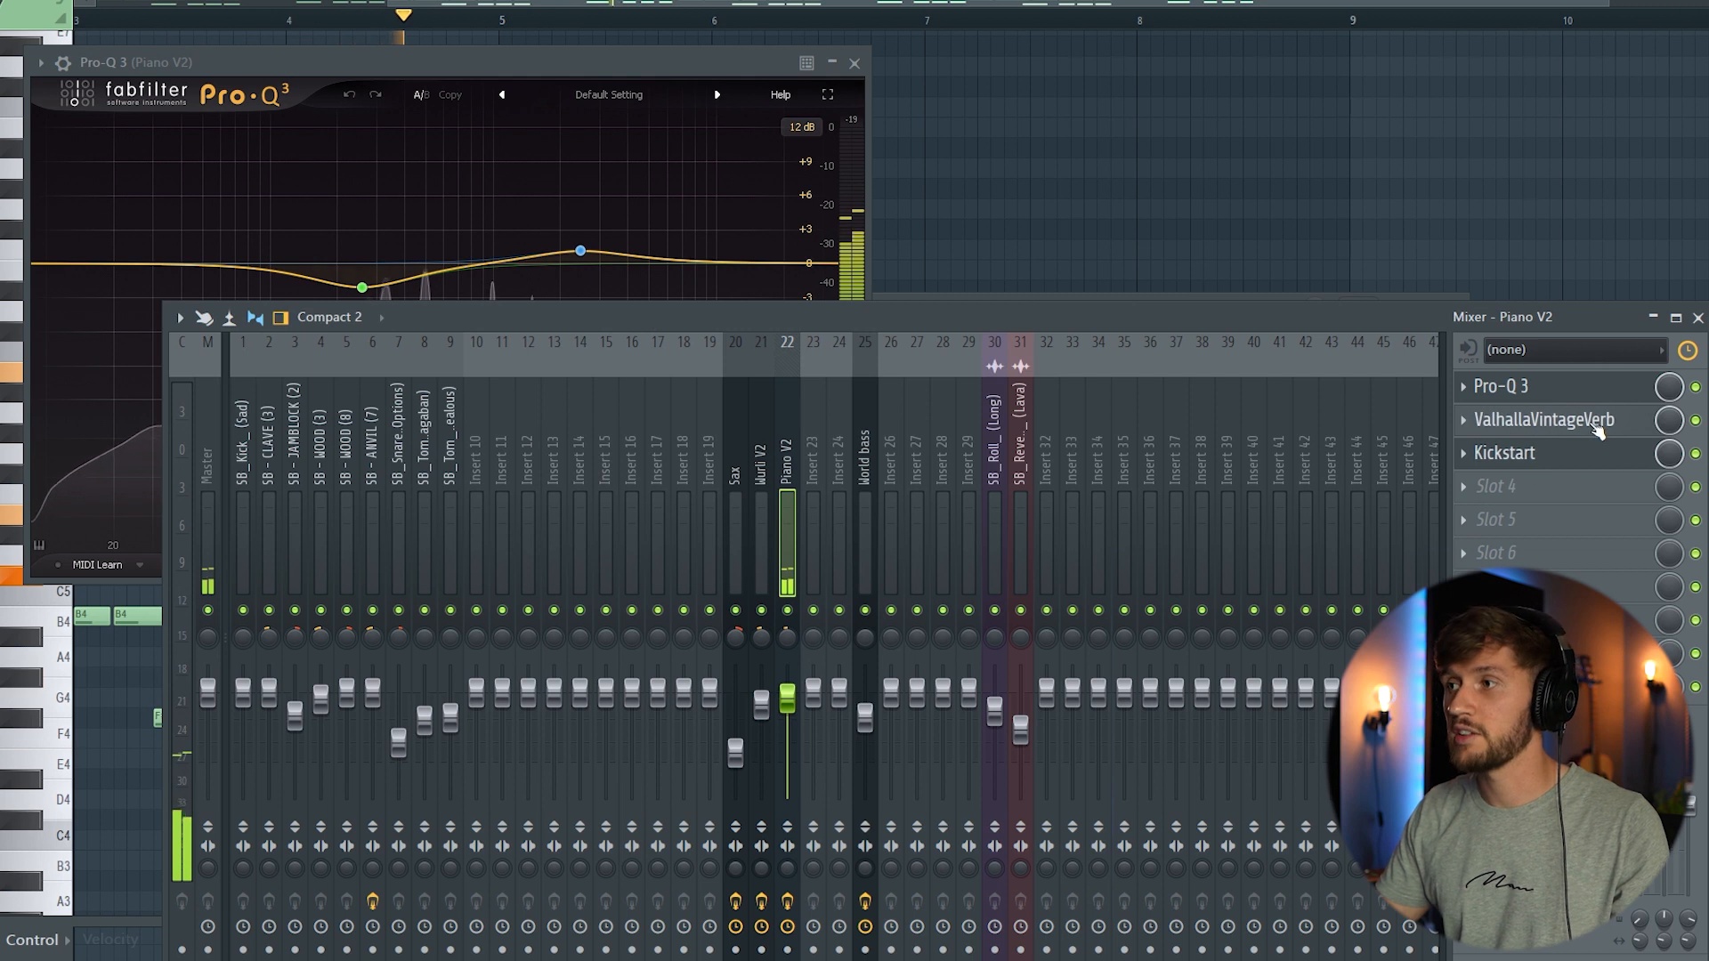
left_click(1598, 430)
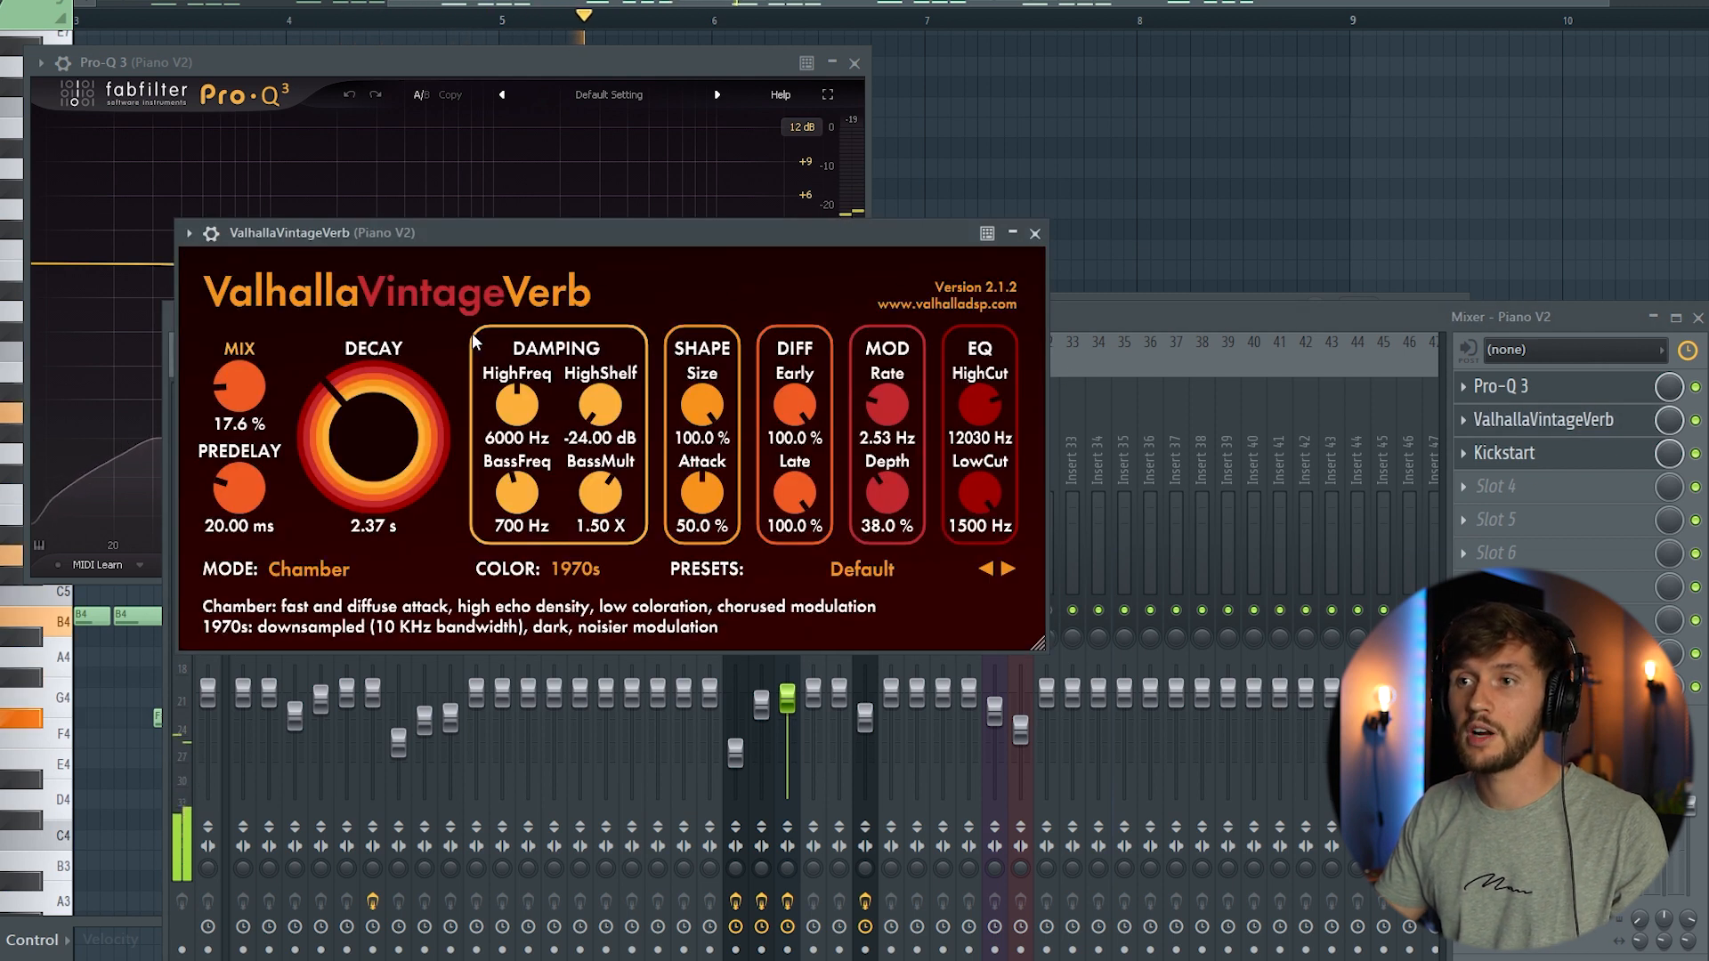
left_click(1549, 465)
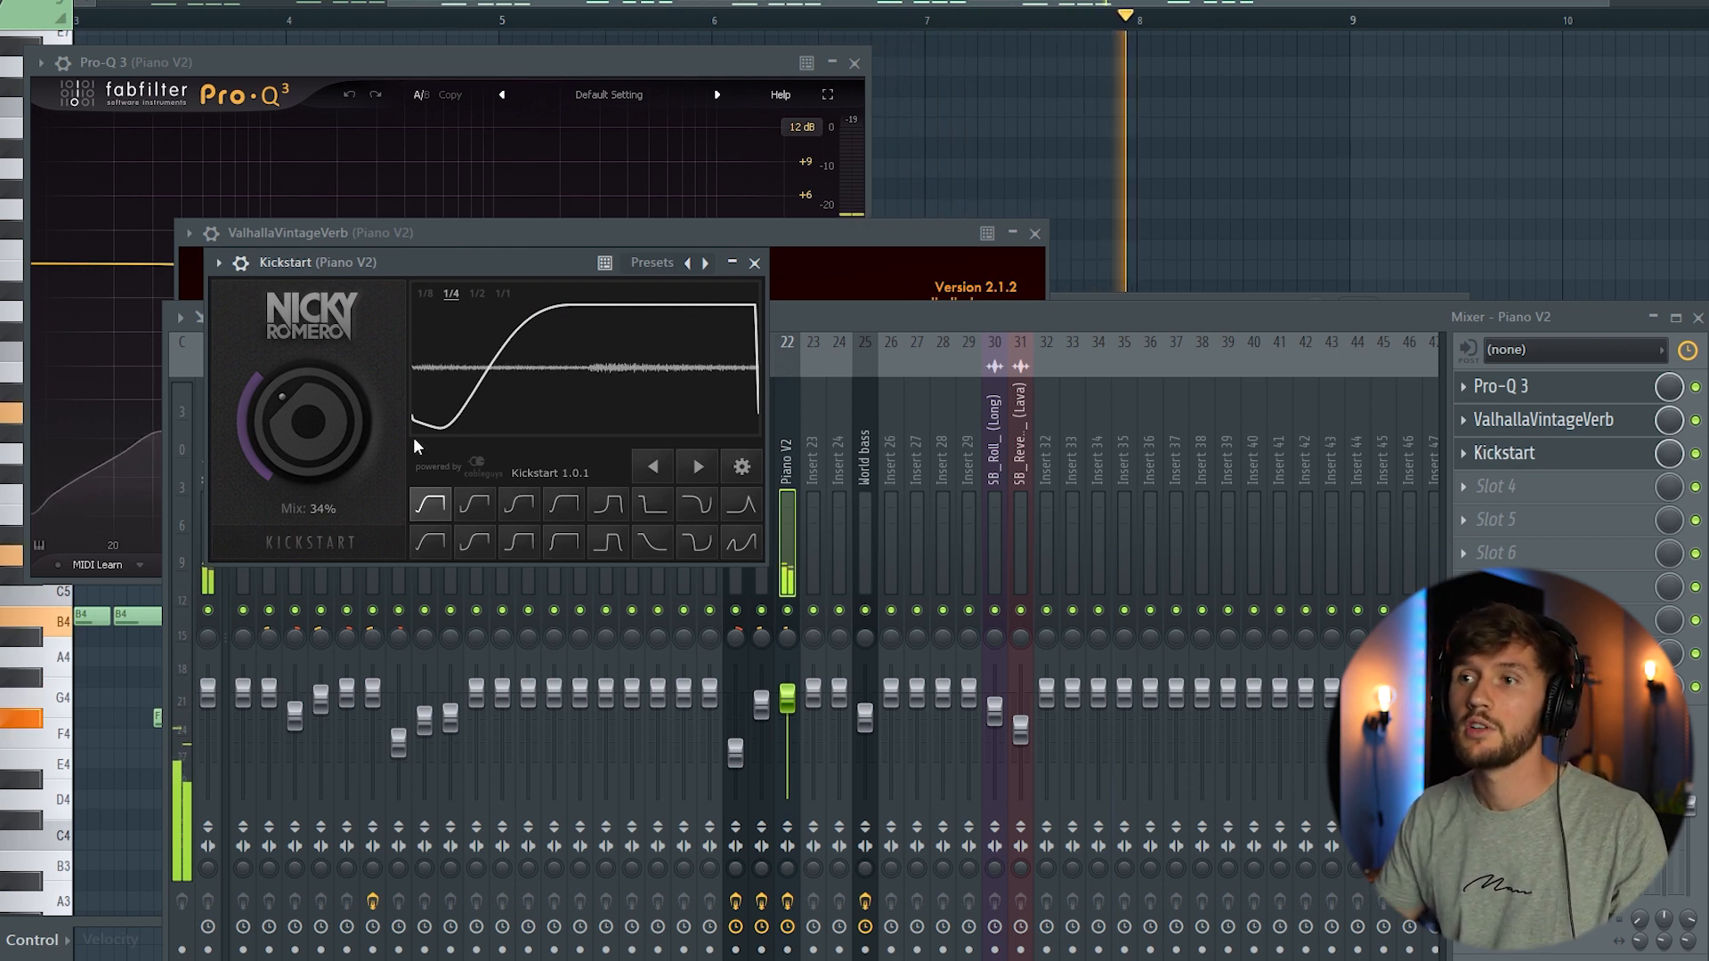
- Stop playback, disable Kickstart on the Piano V2 track, and play the piano pattern without the sidechain
key("space")
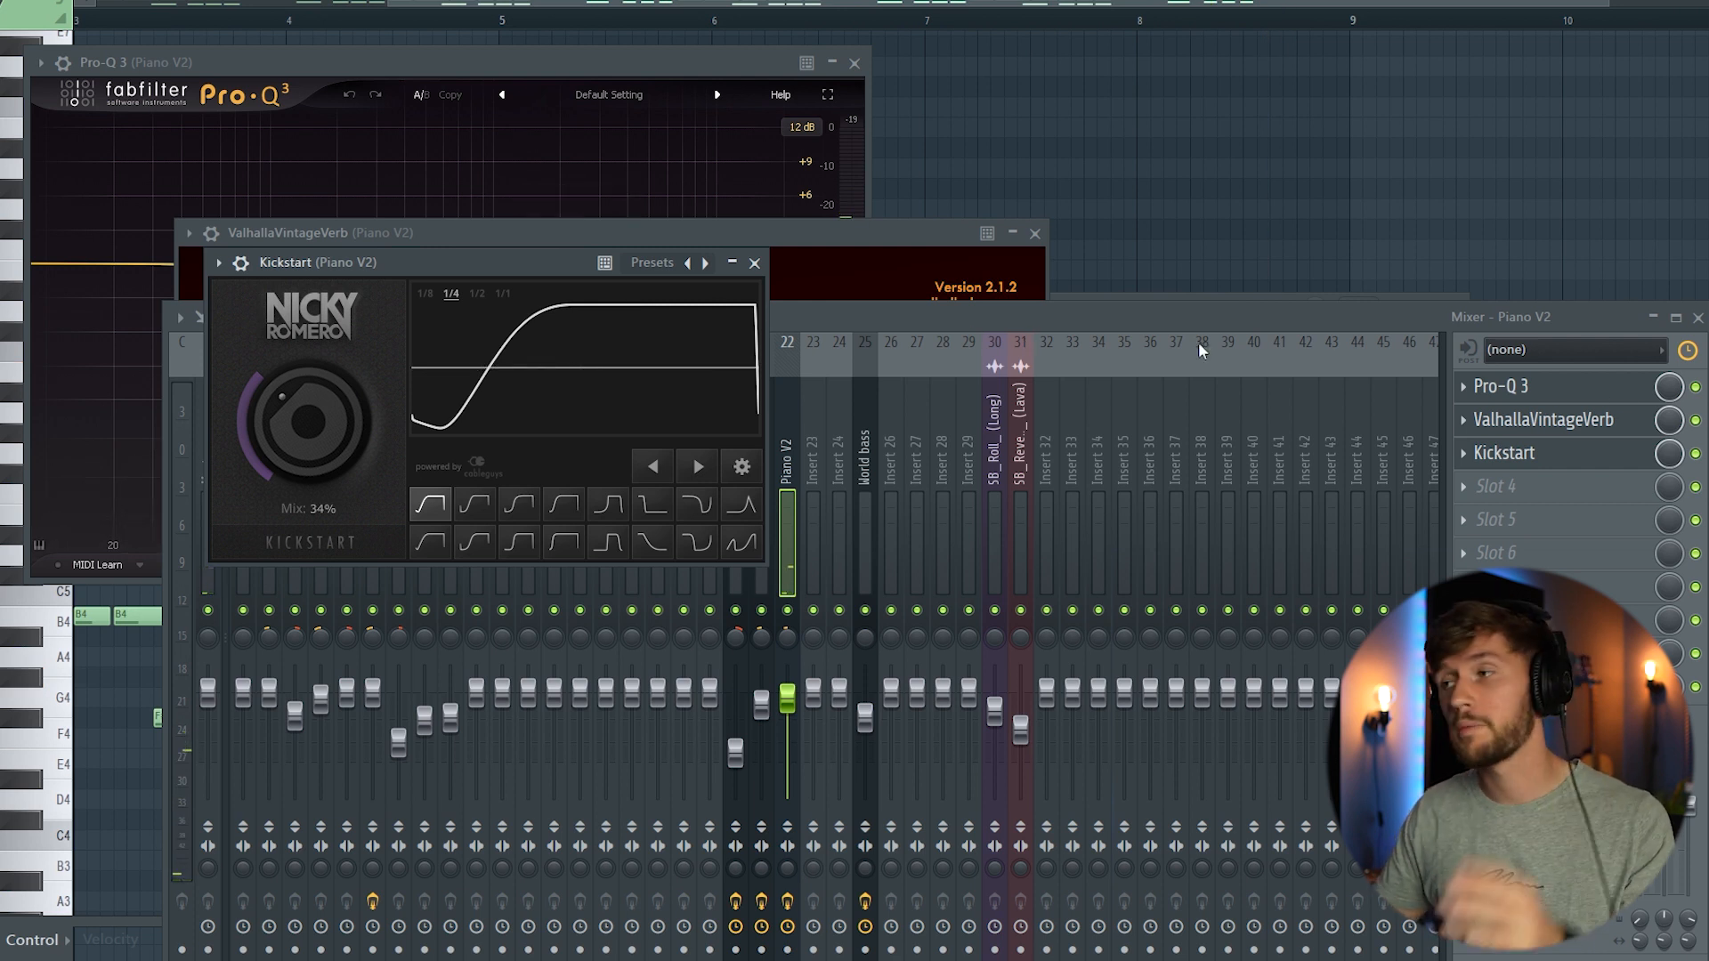
left_click(1700, 456)
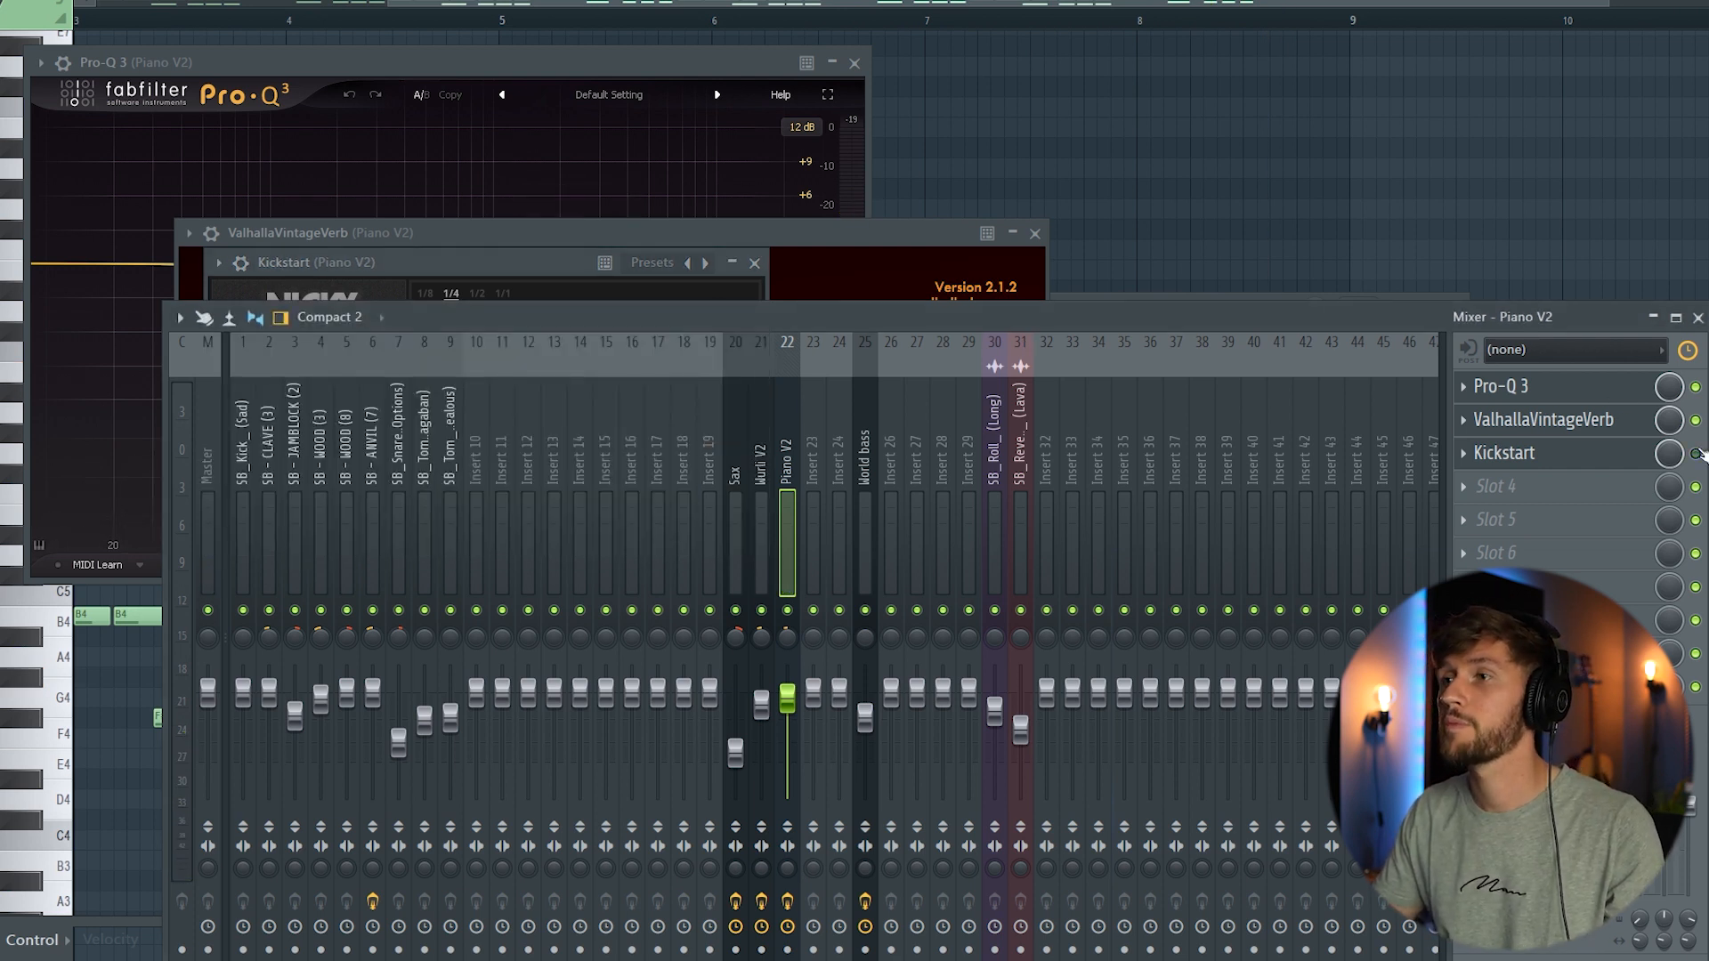
key("space")
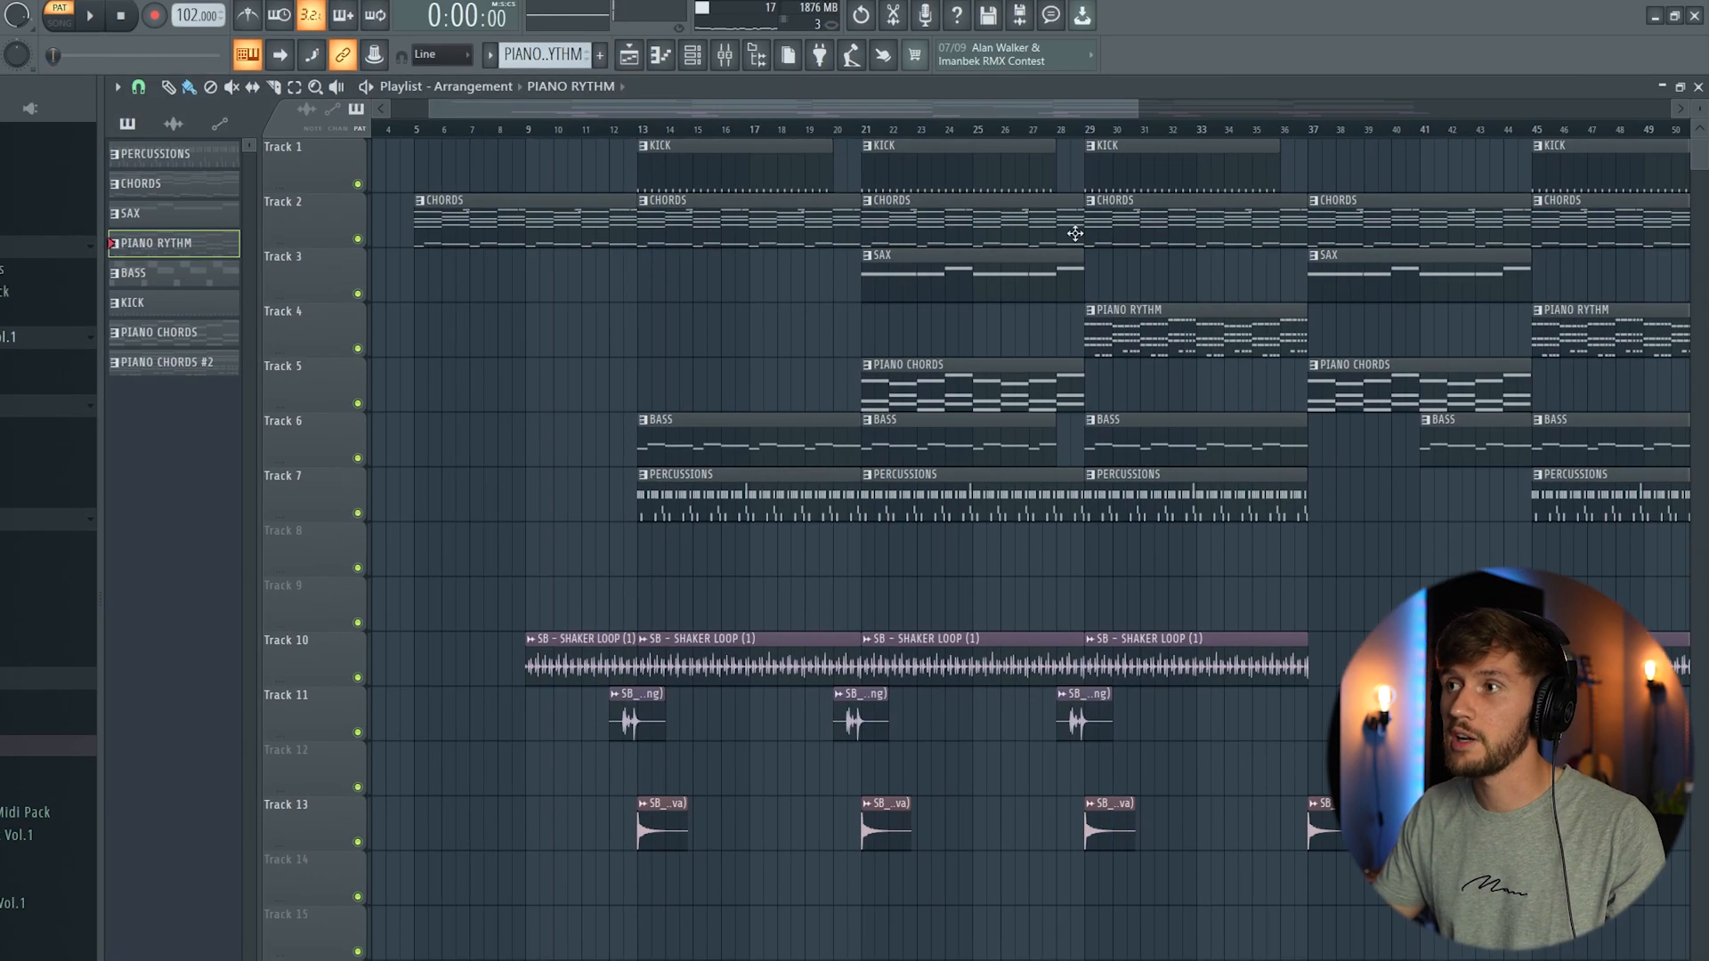
- Listen to the arrangement from bar 29, where the PIANO RYTHM clip enters, and look over the full arrangement
left_click(1099, 131)
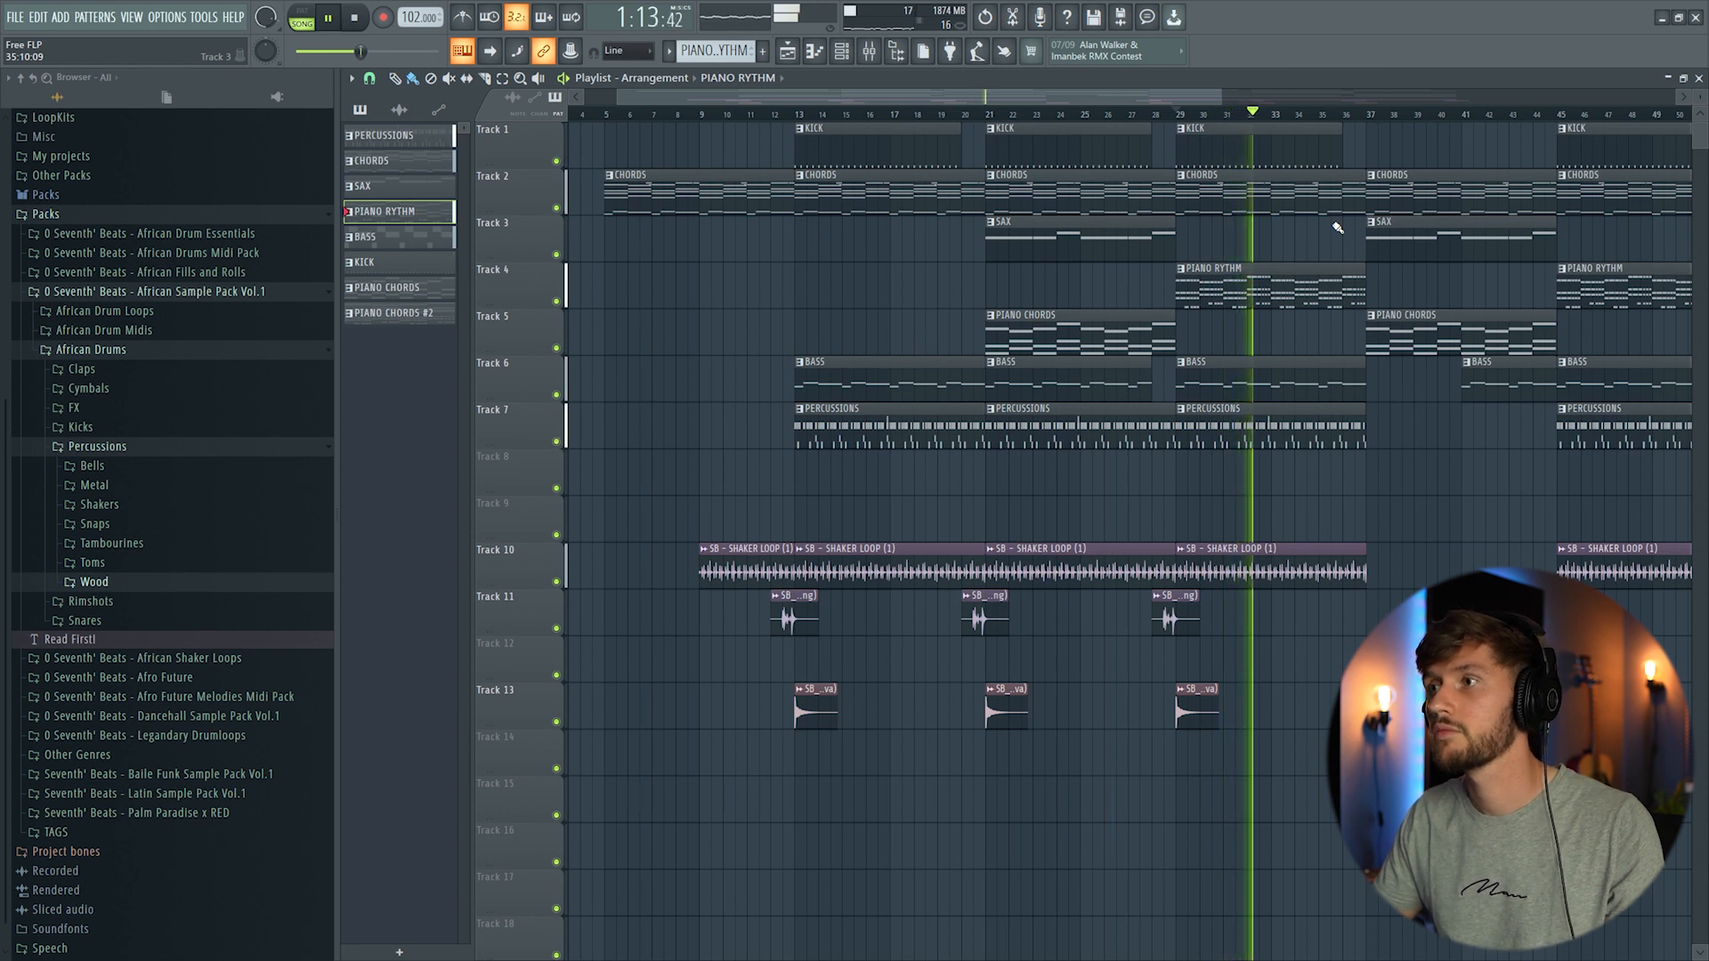
key("space")
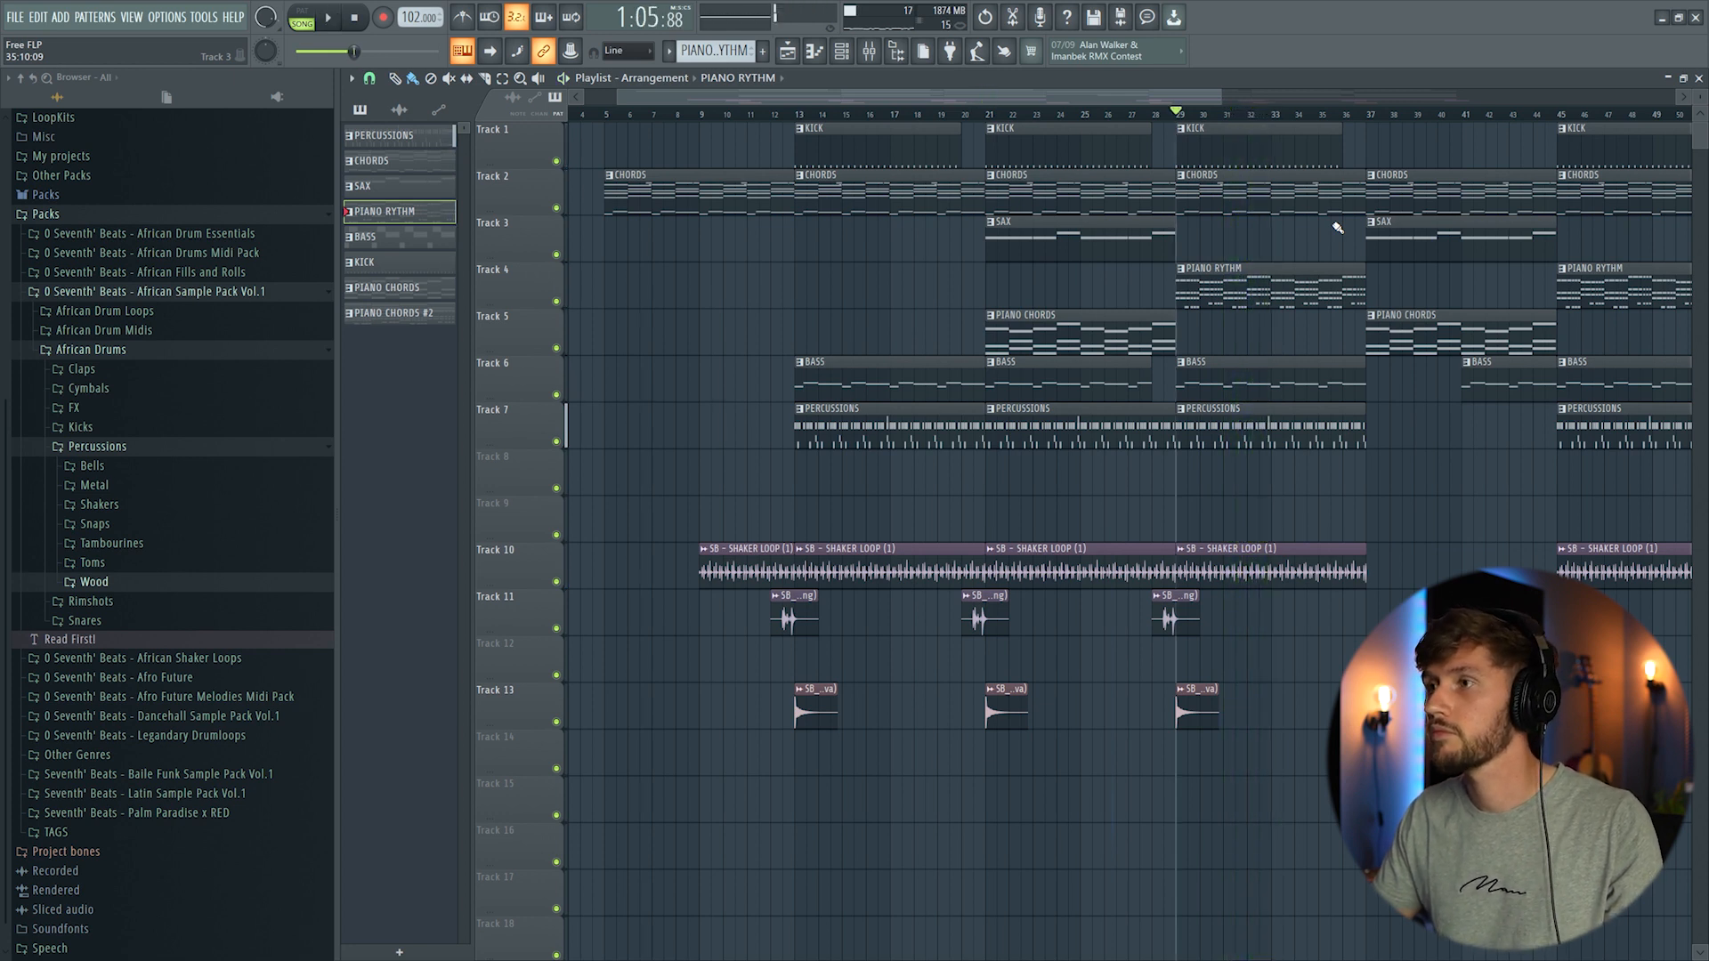
left_click_drag(1221, 96, 1511, 96)
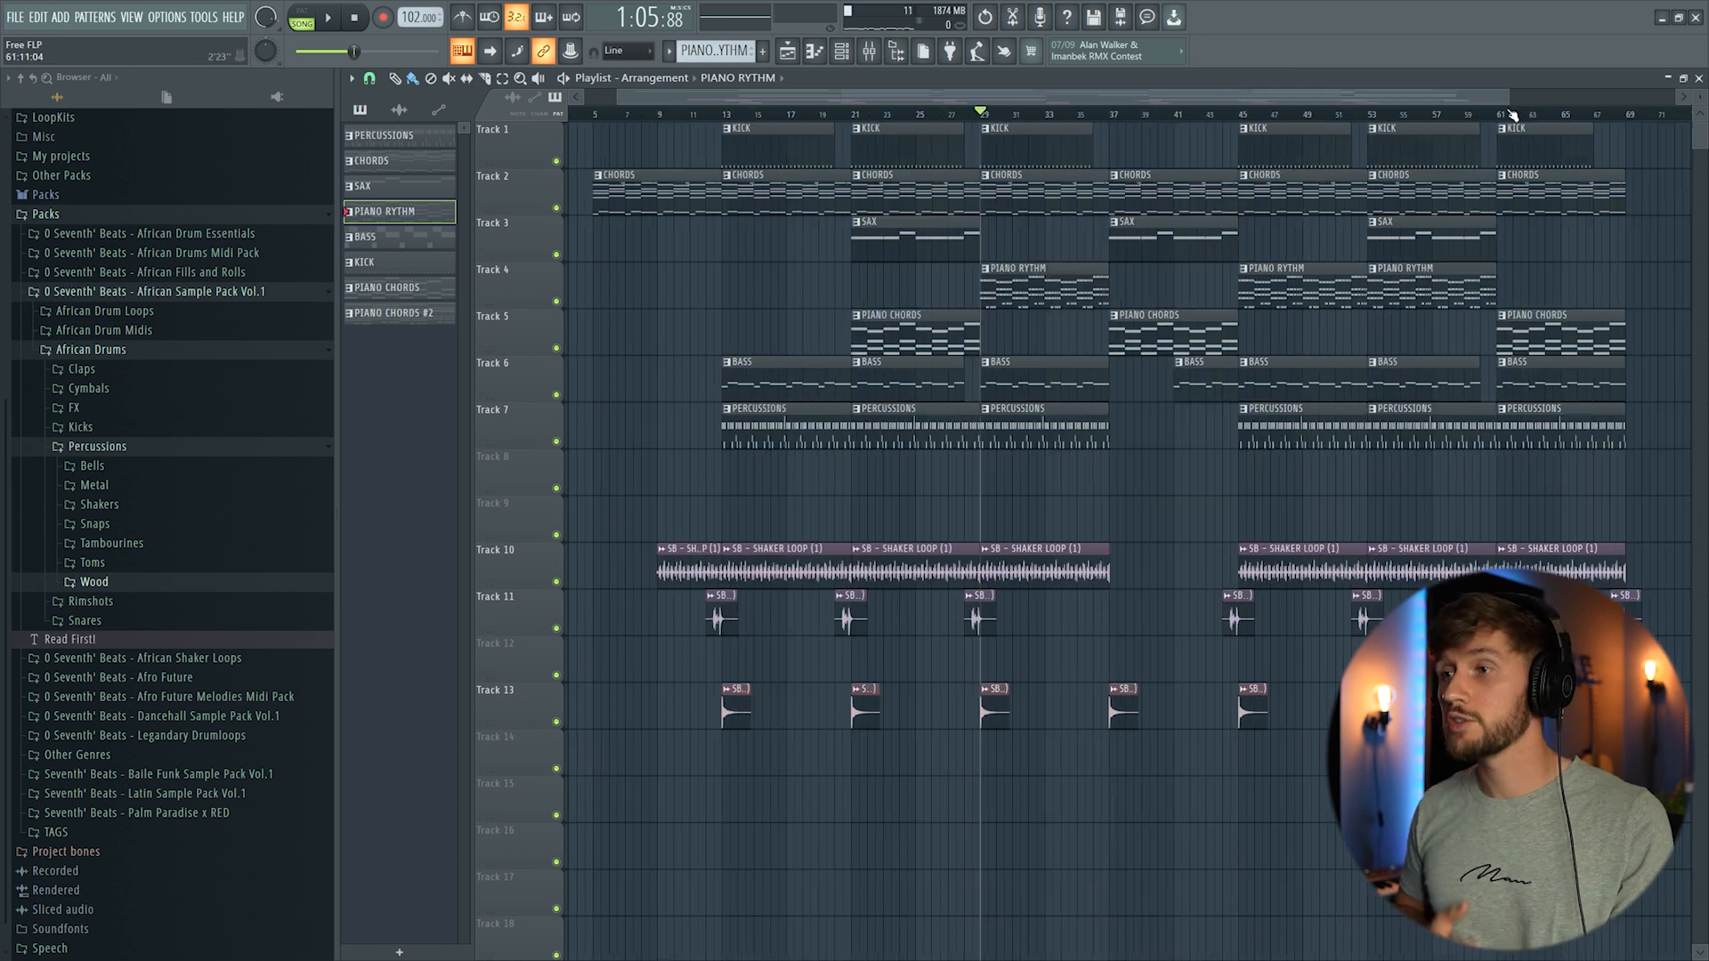